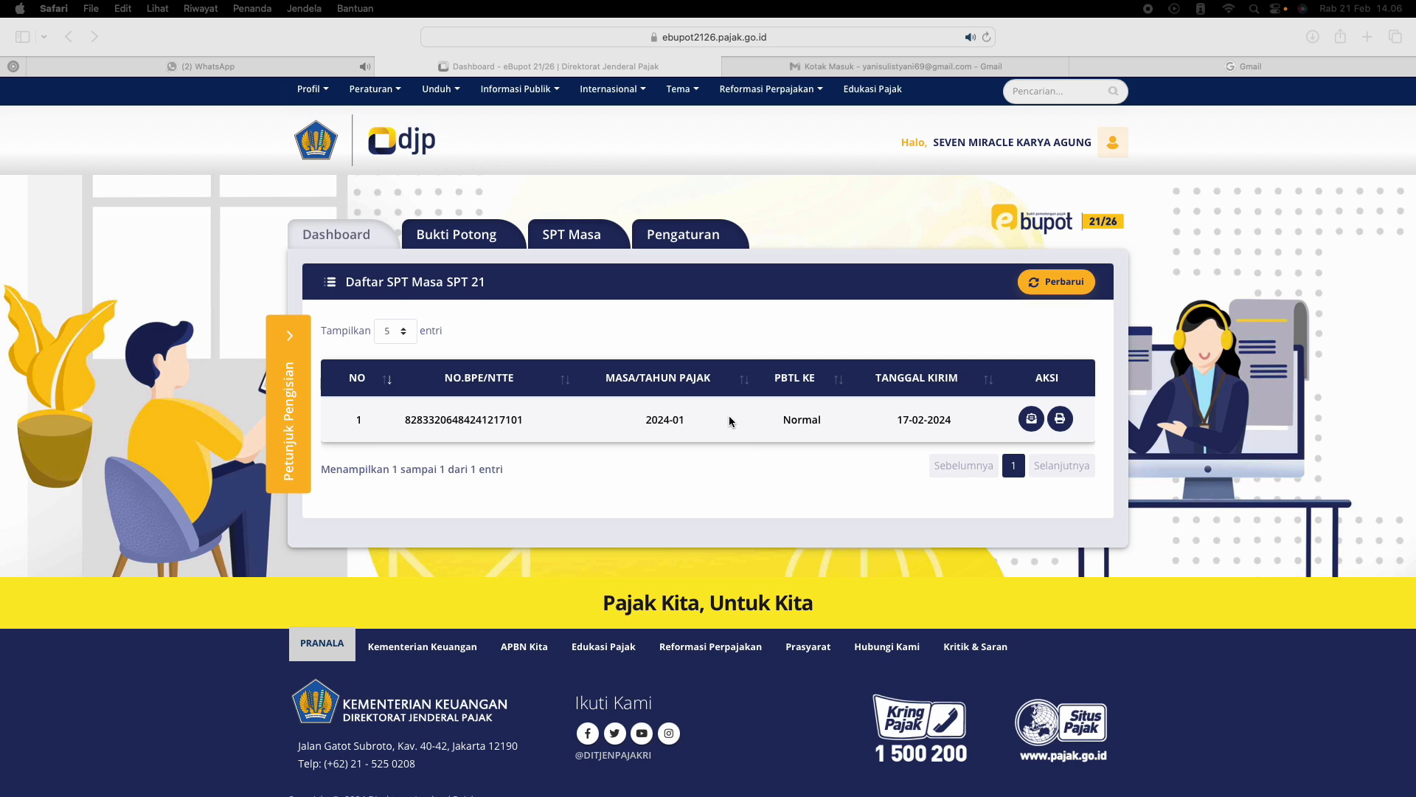
Start recording a new Bupot Tahunan A1 withholding slip for PPh Pasal 21 in the Bukti Potong section
click(472, 234)
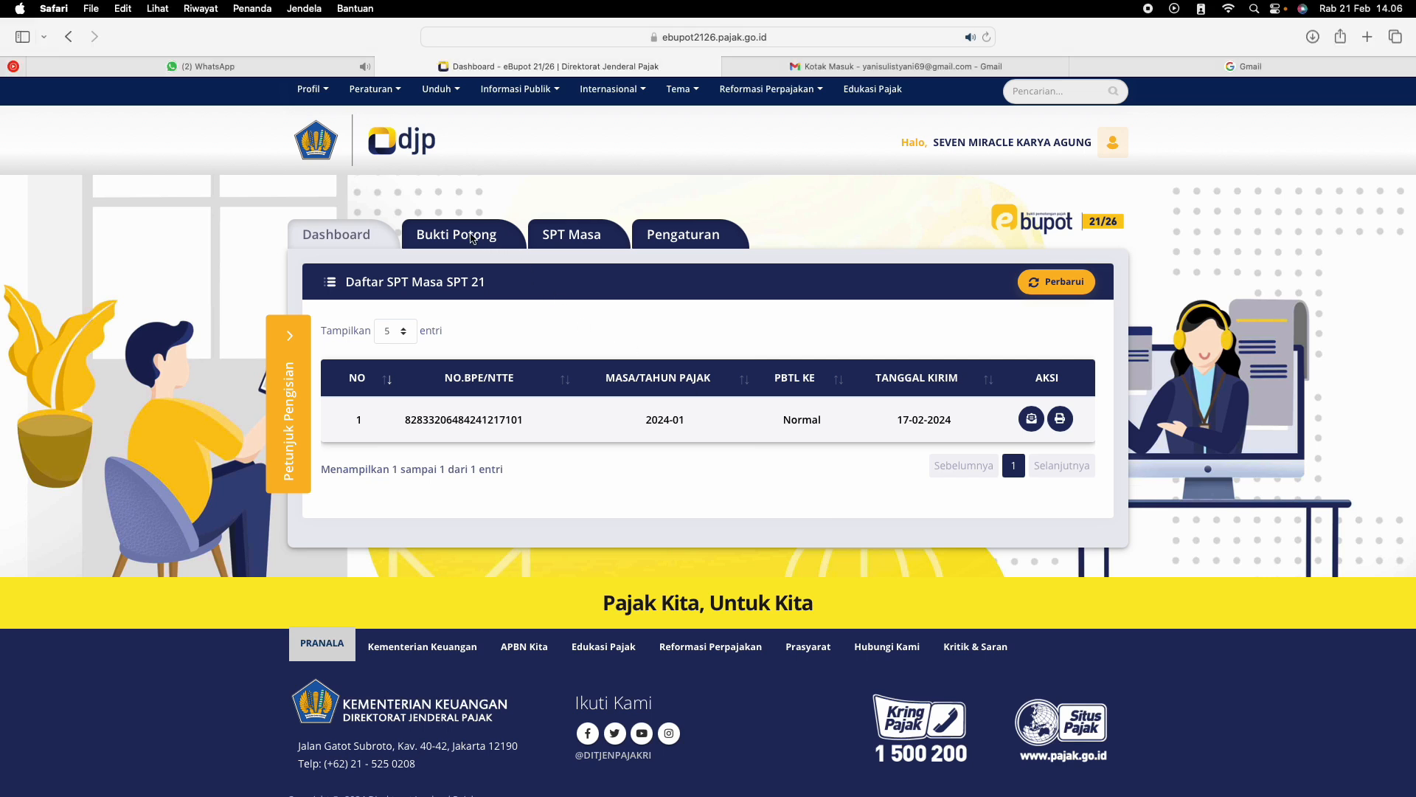
click(472, 238)
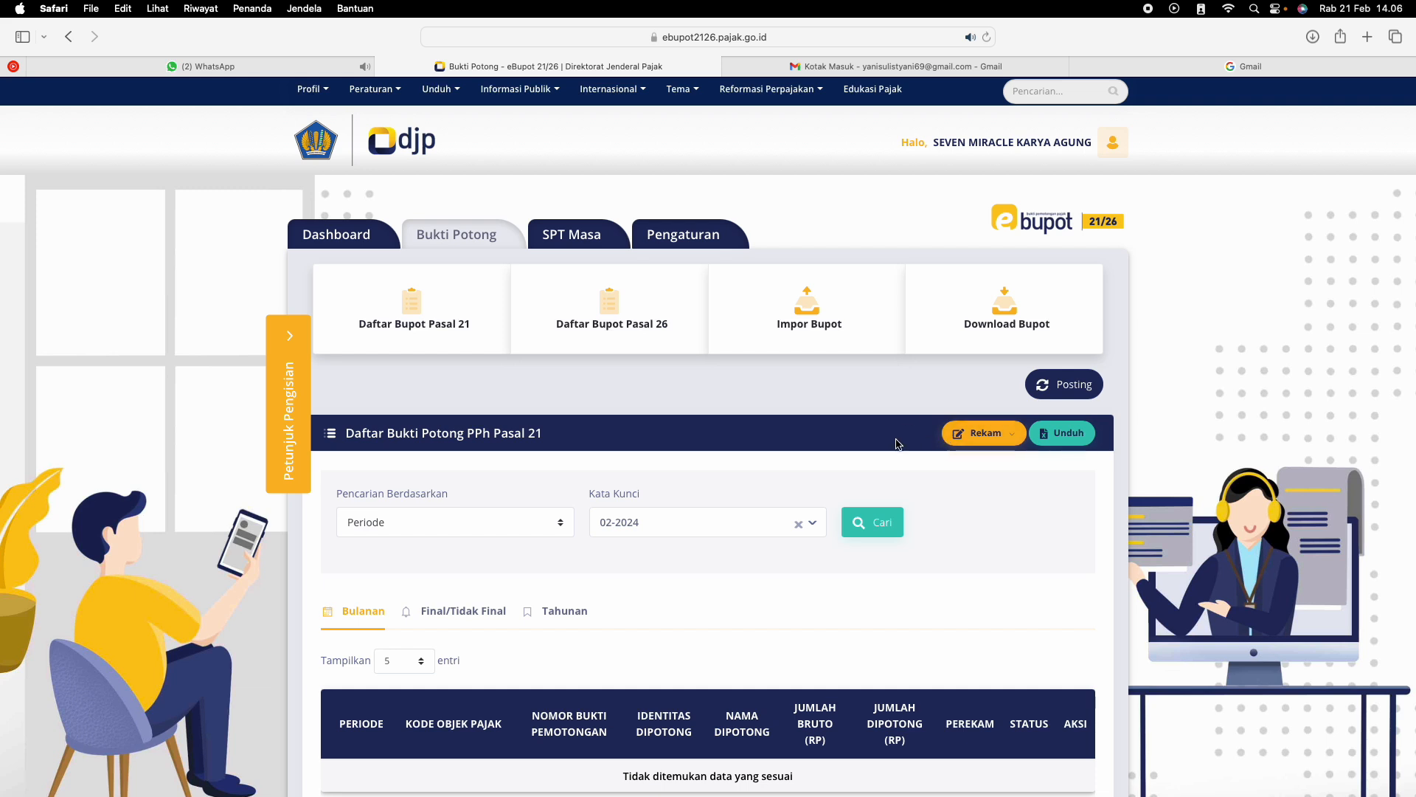
click(996, 442)
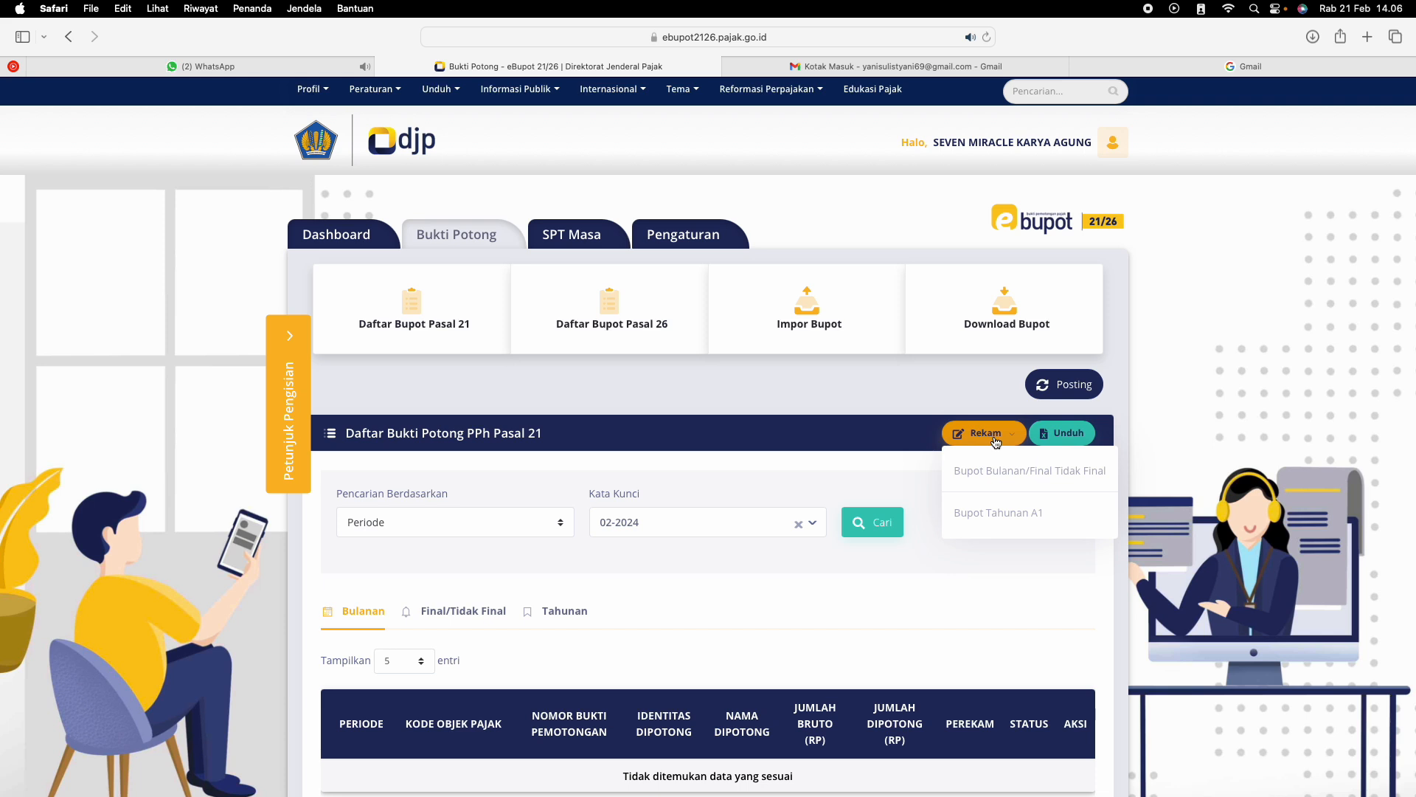
click(1011, 523)
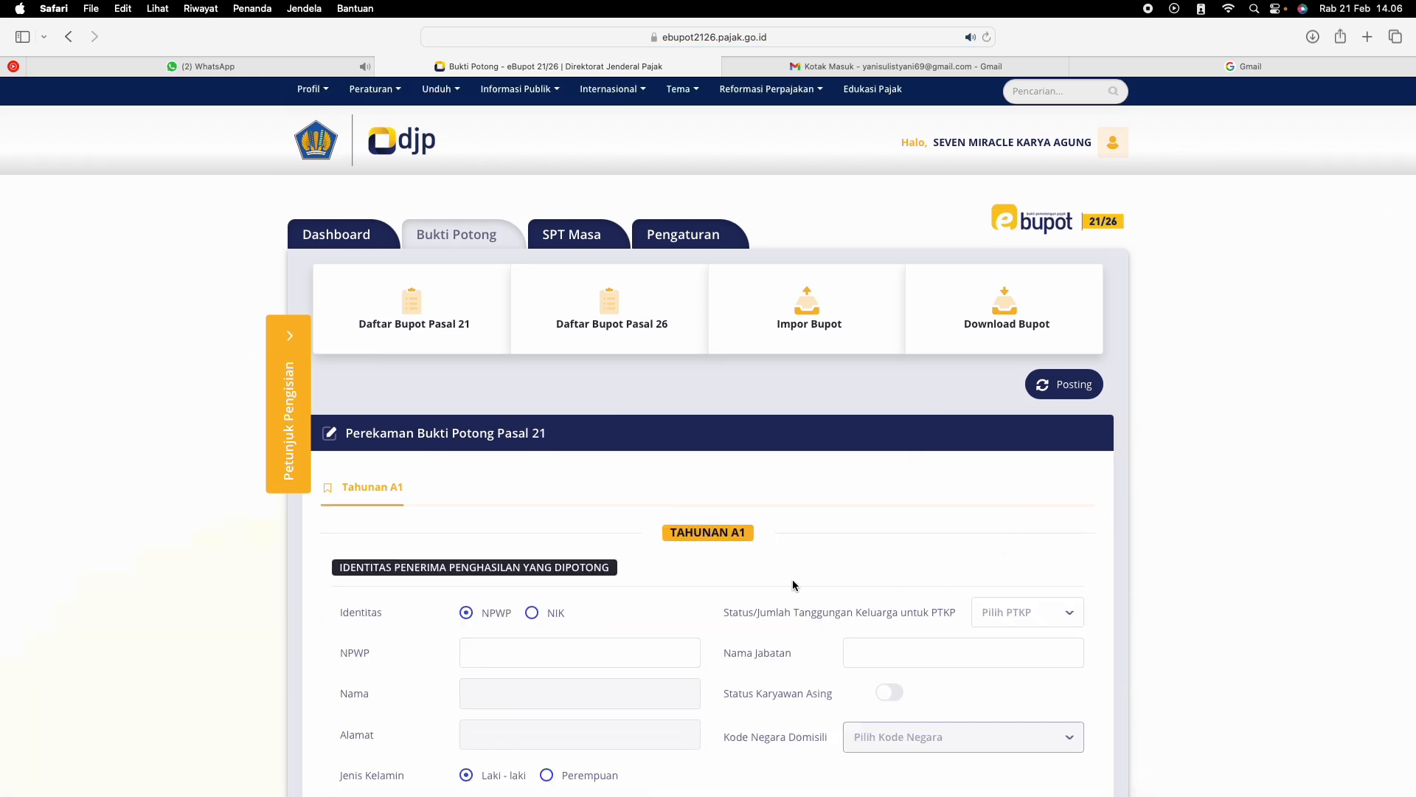
scroll(794, 584, down, 5)
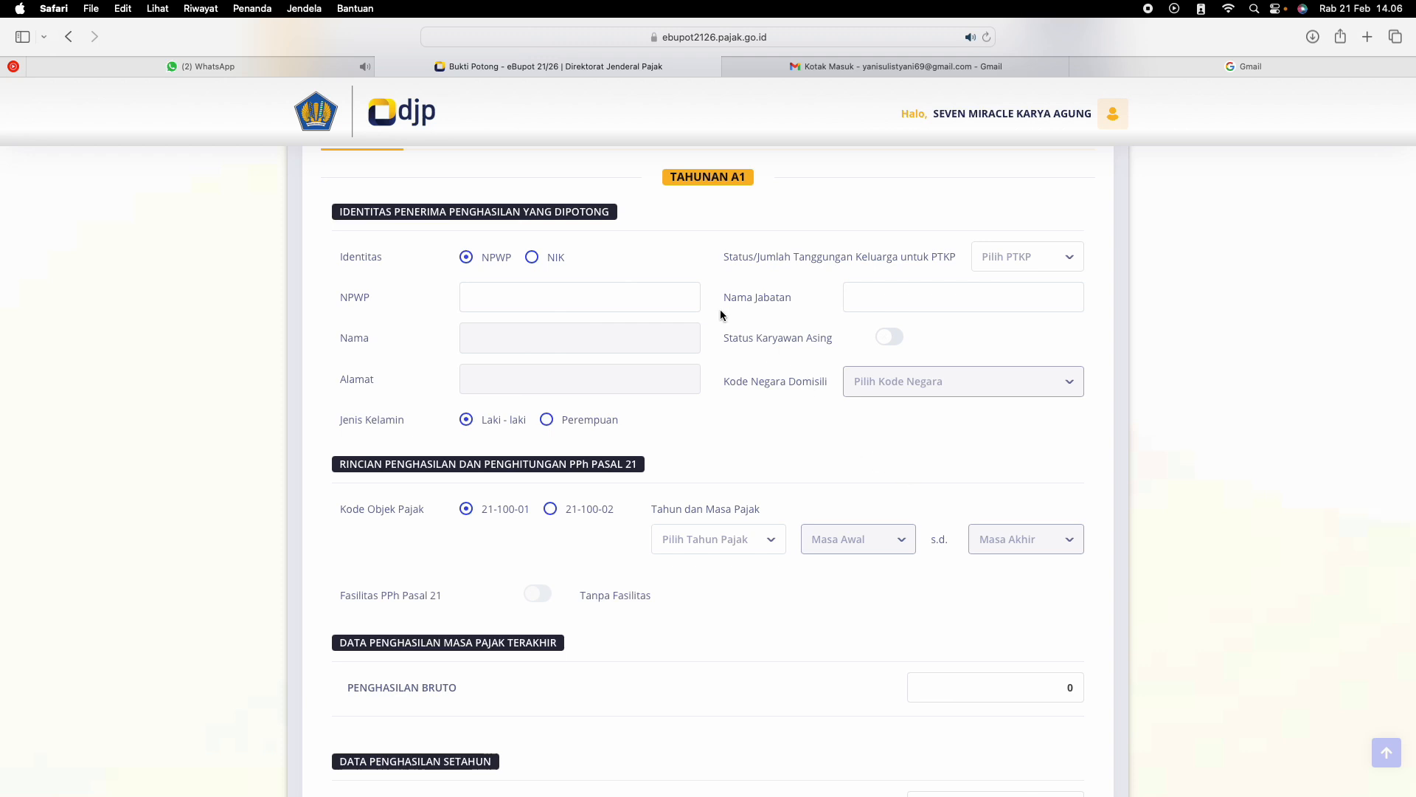
click(533, 260)
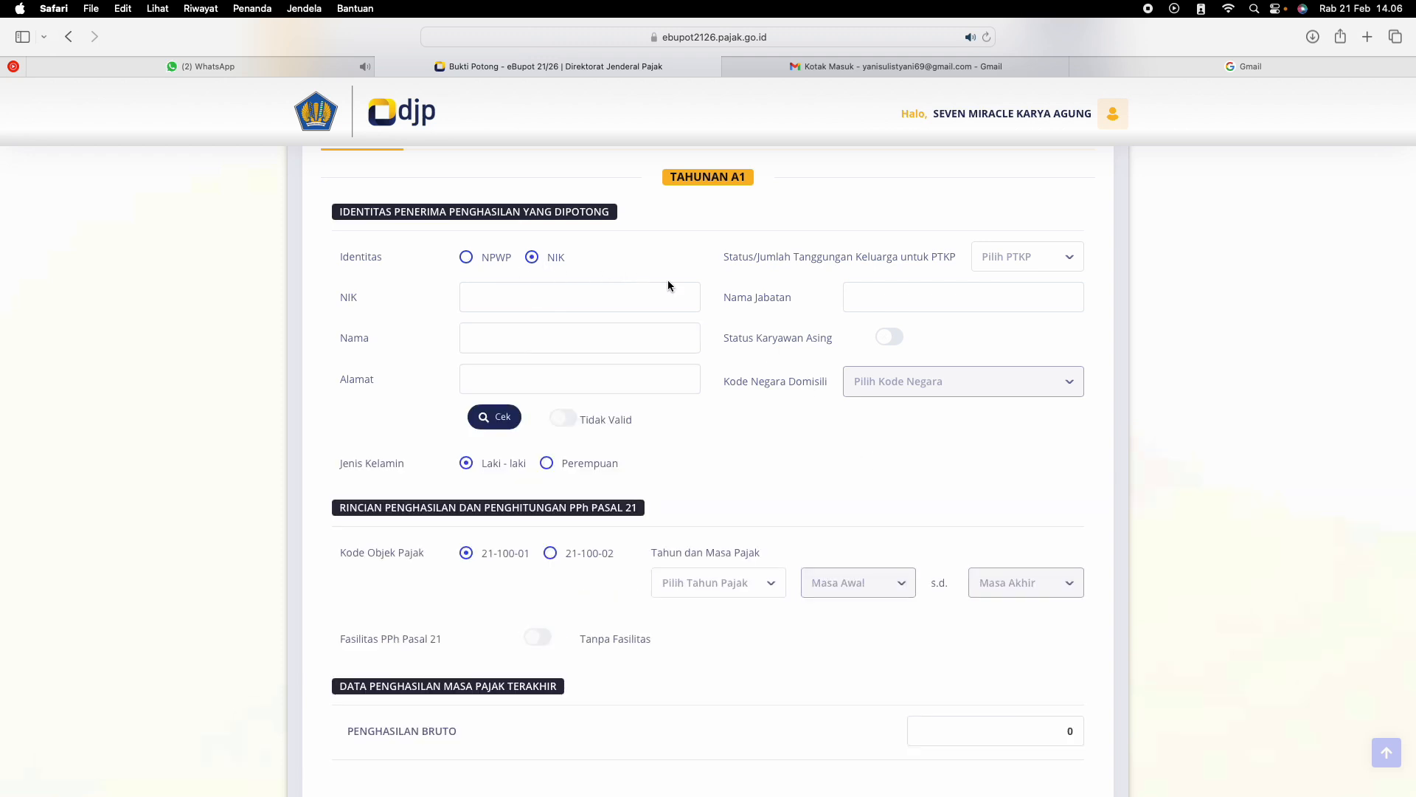
click(463, 260)
click(483, 302)
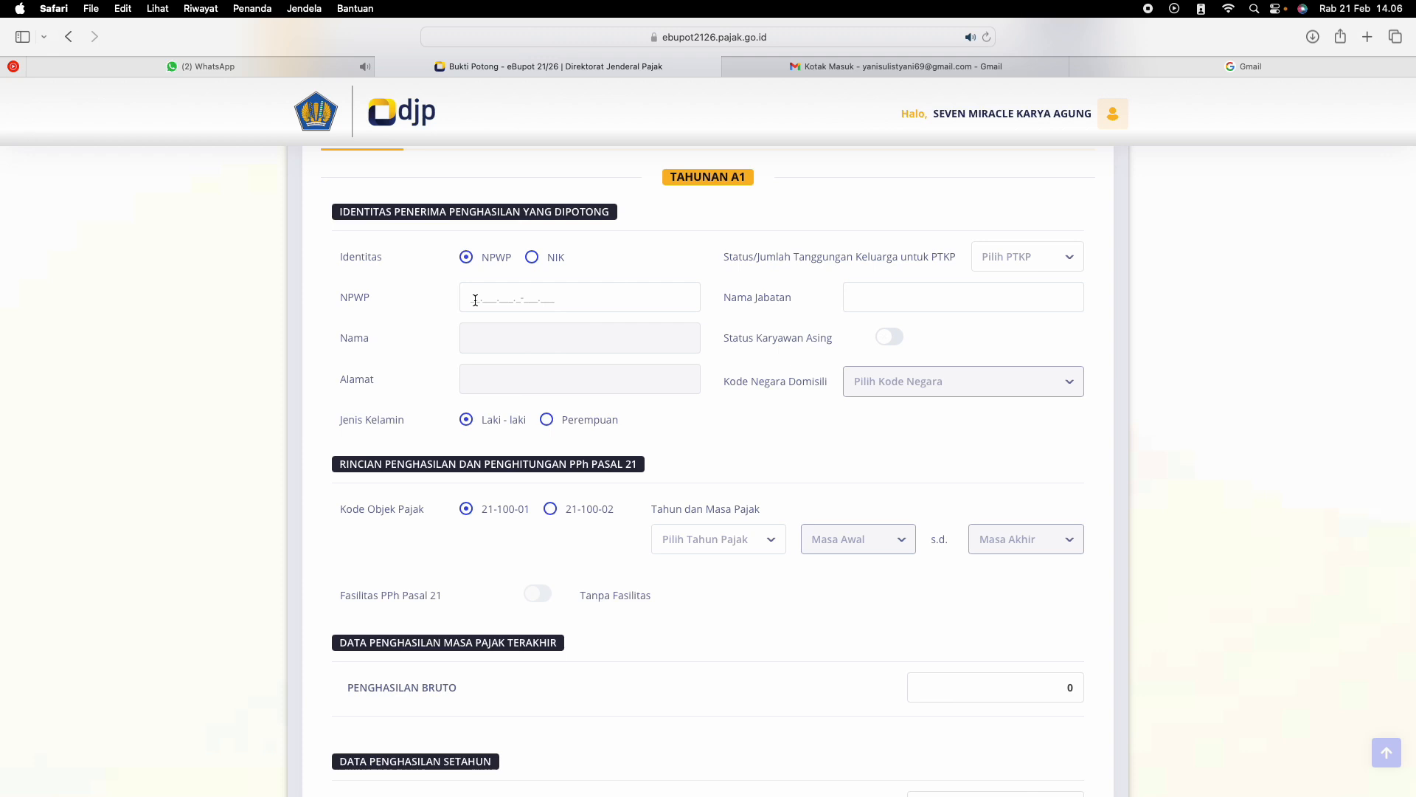
Choose NIK as the recipient's identity type and enter the recipient's national ID number
click(532, 258)
click(481, 297)
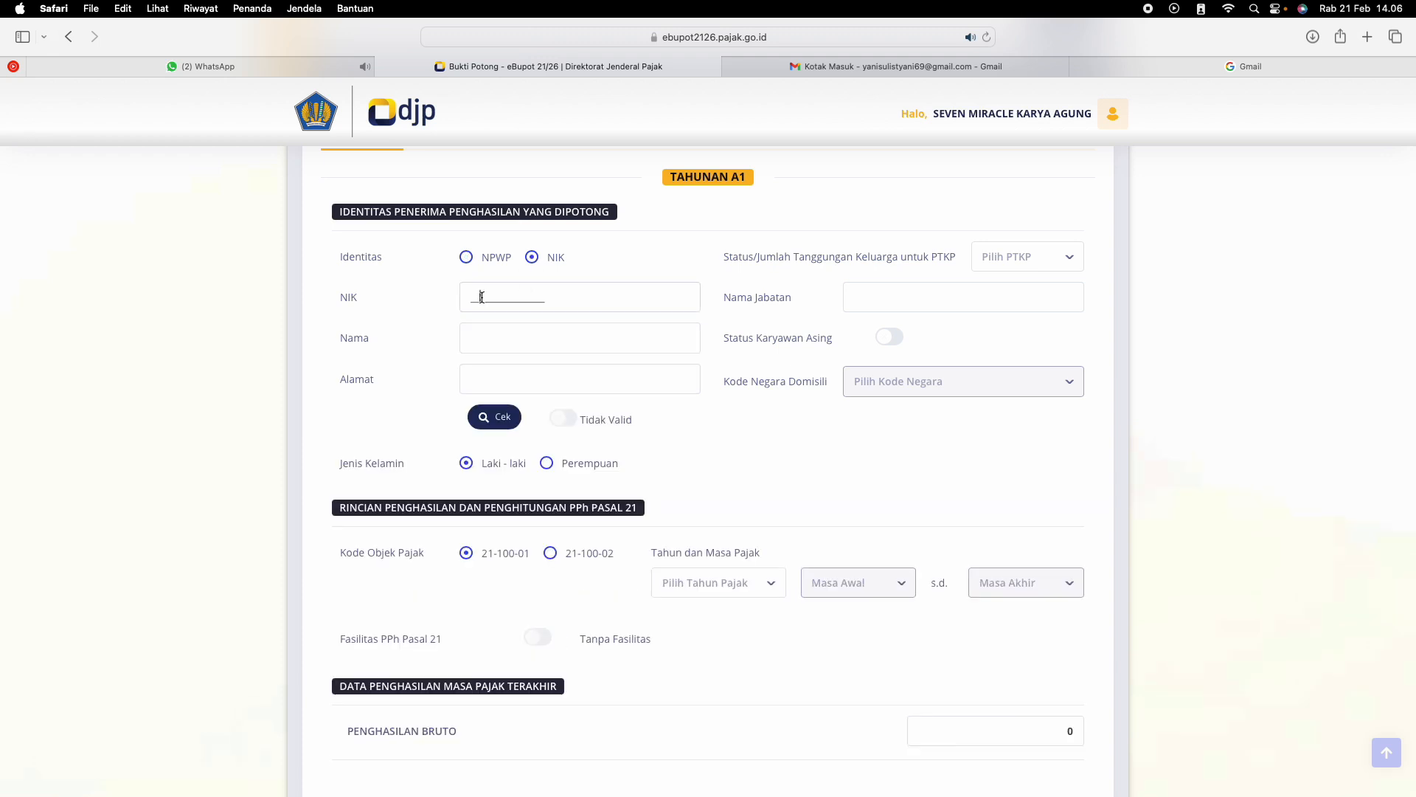
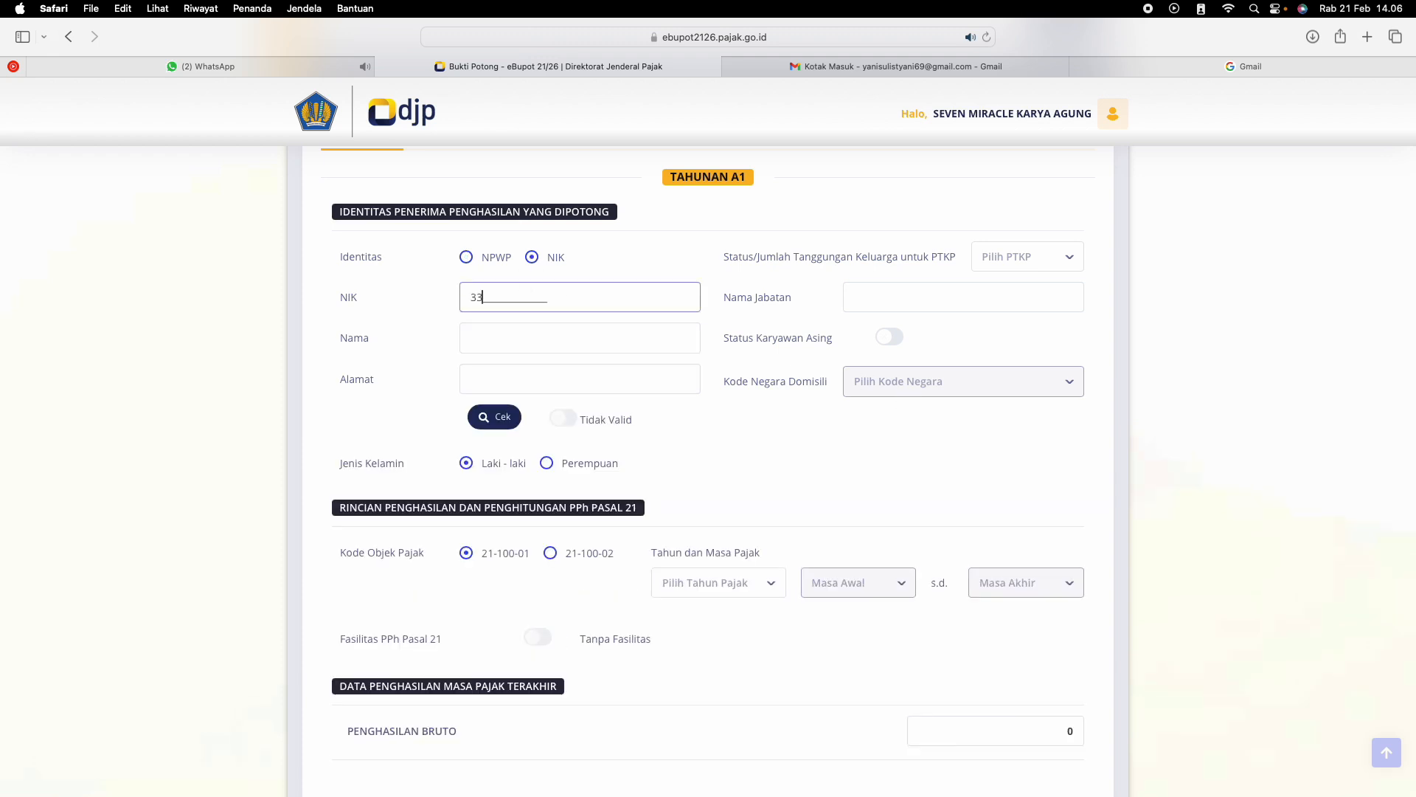
Fill in the recipient's full name and address, run the identity check and dismiss its message
click(541, 337)
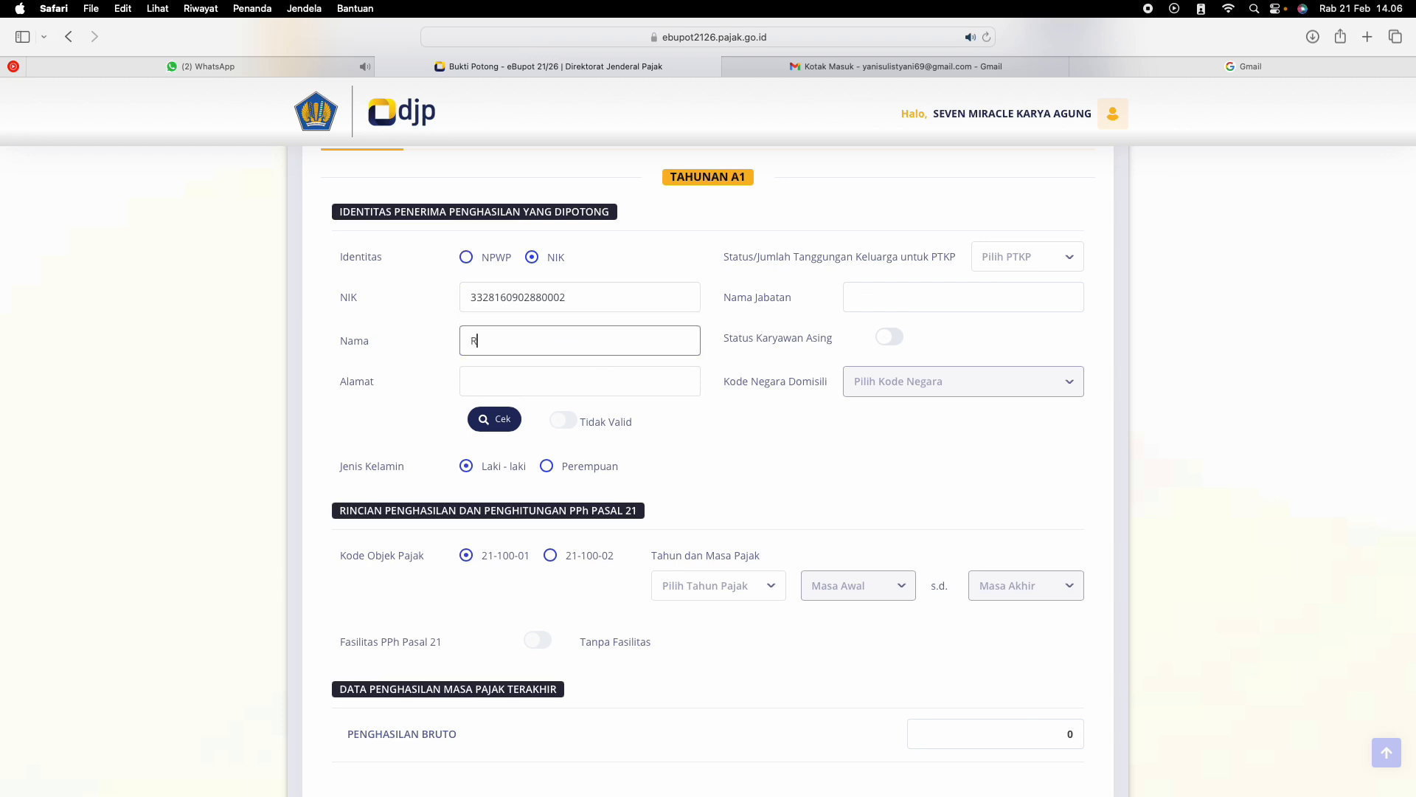
click(556, 373)
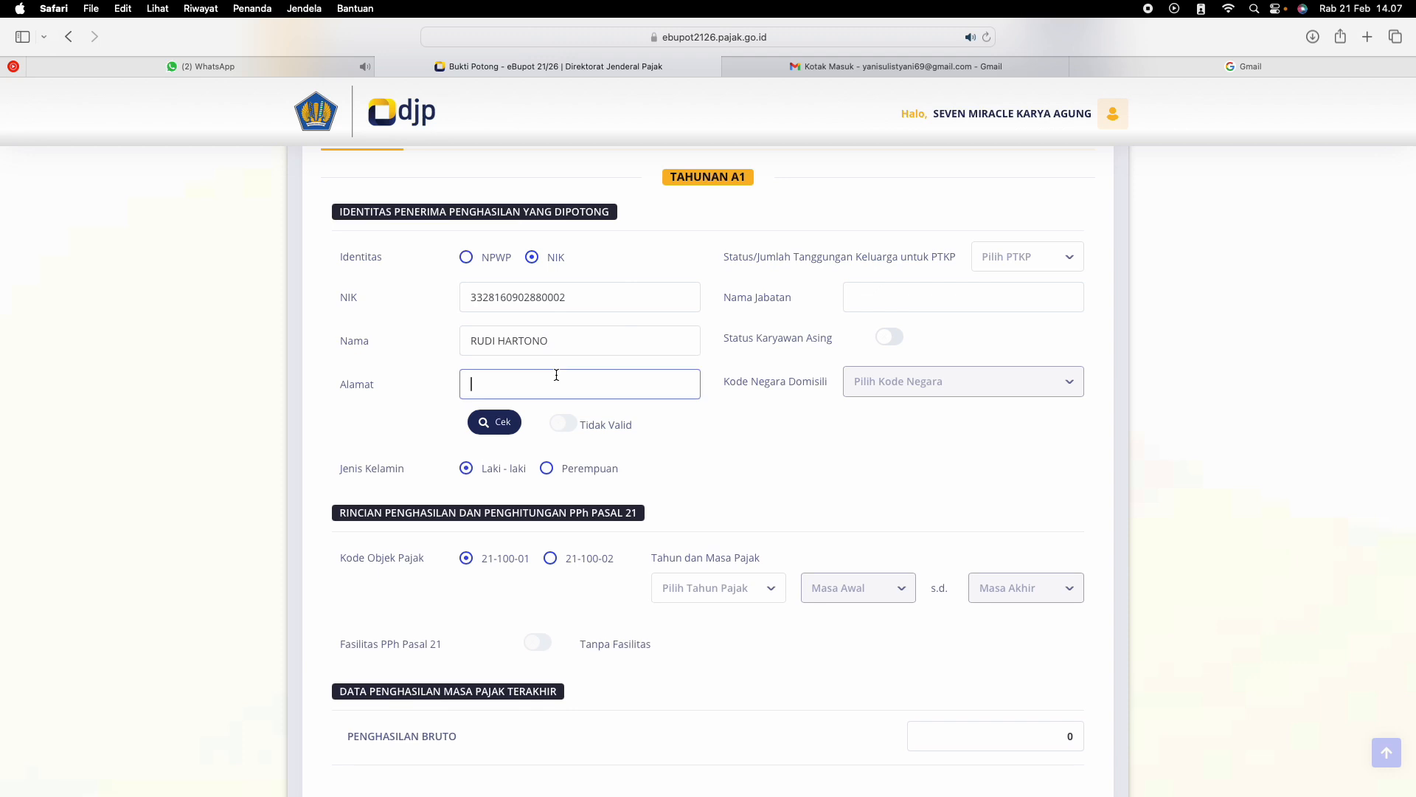
text(TEGAL)
click(509, 427)
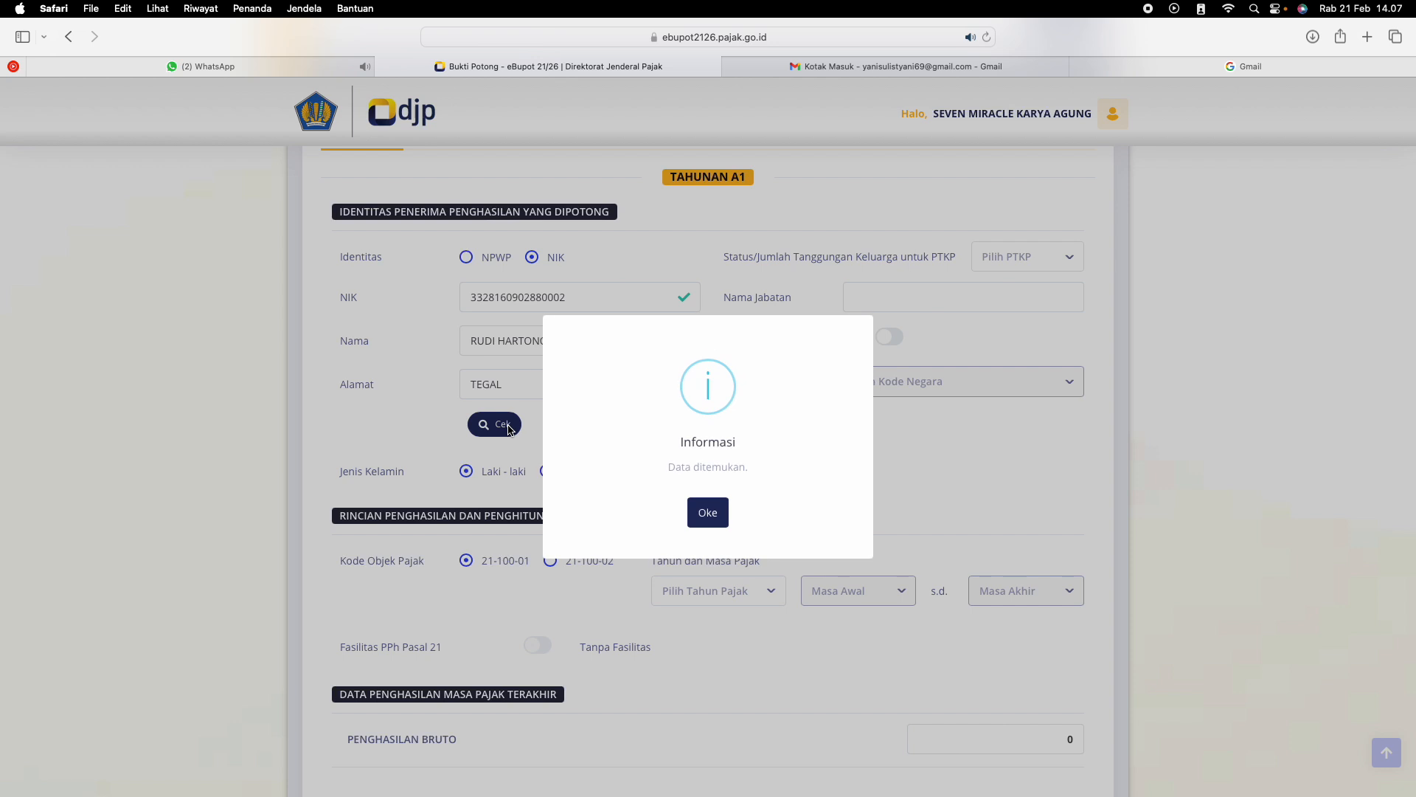
click(707, 512)
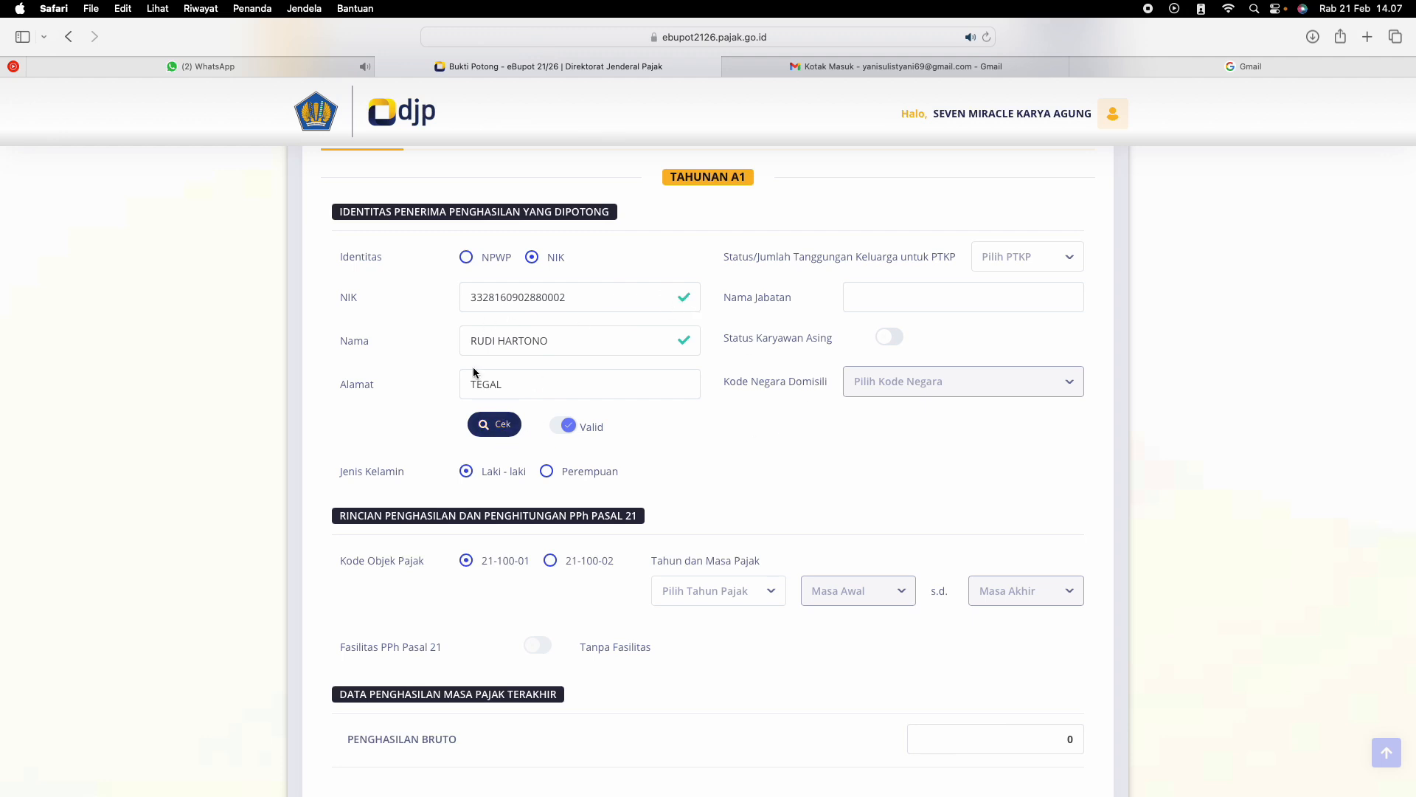
Set the family dependants status for PTKP to K/3
click(984, 264)
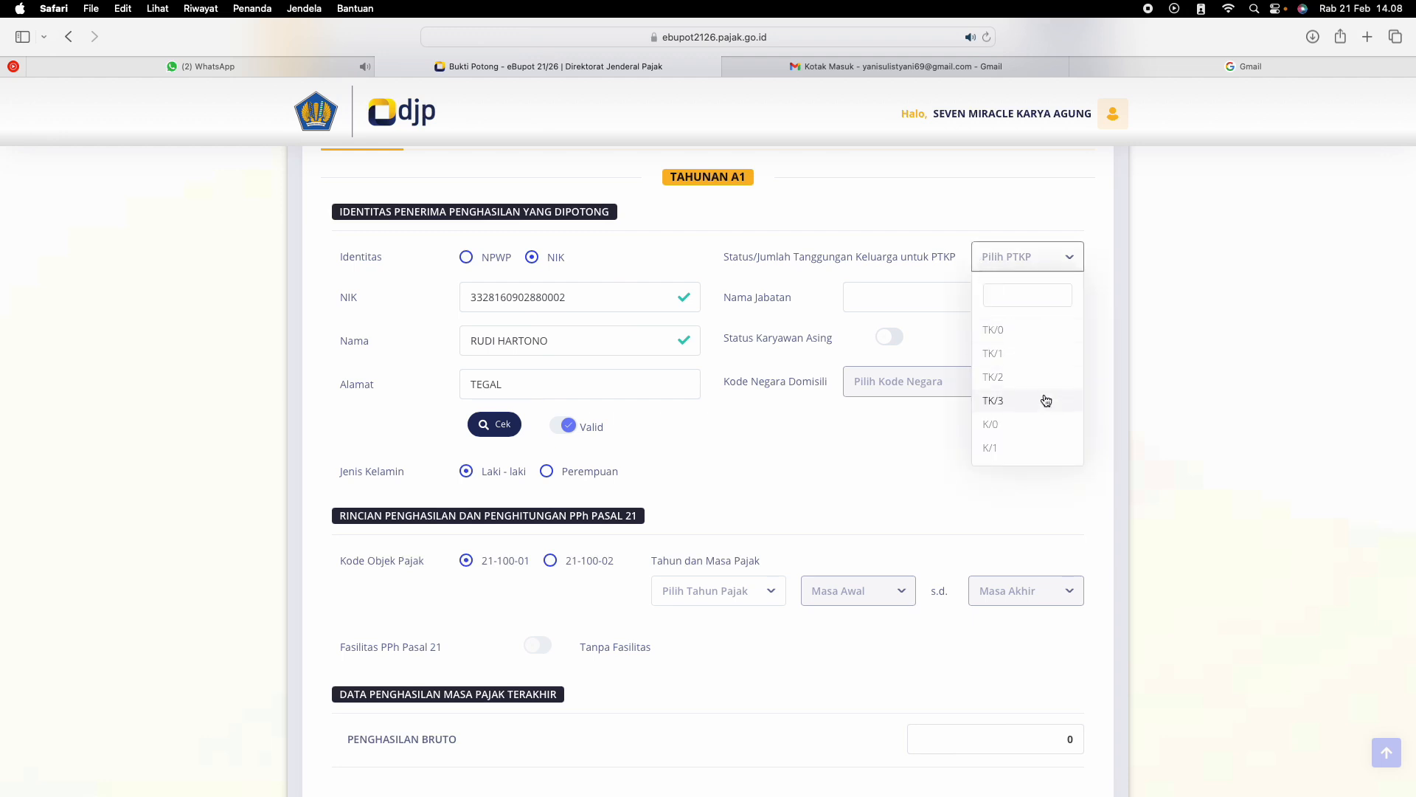
scroll(1030, 417, down, 3)
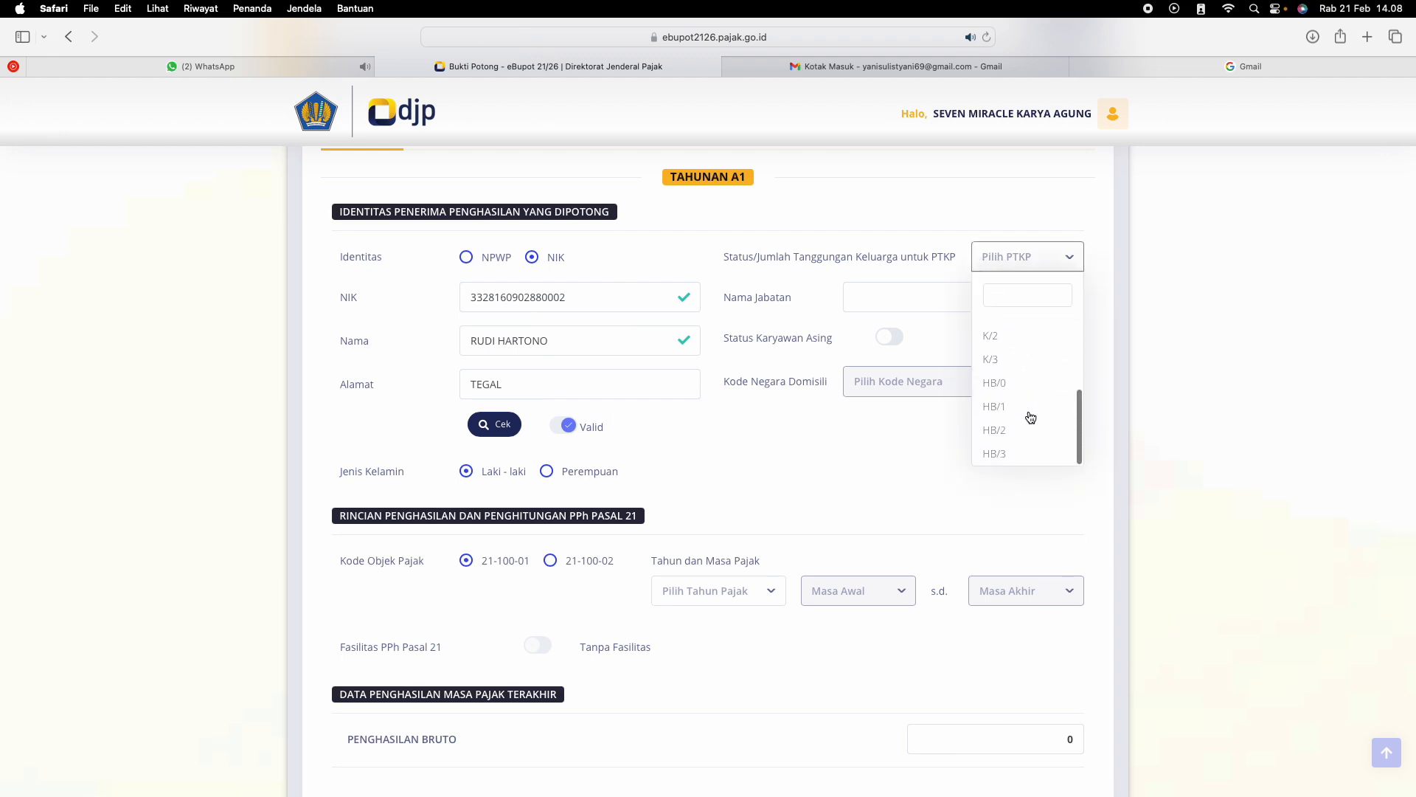
click(1009, 361)
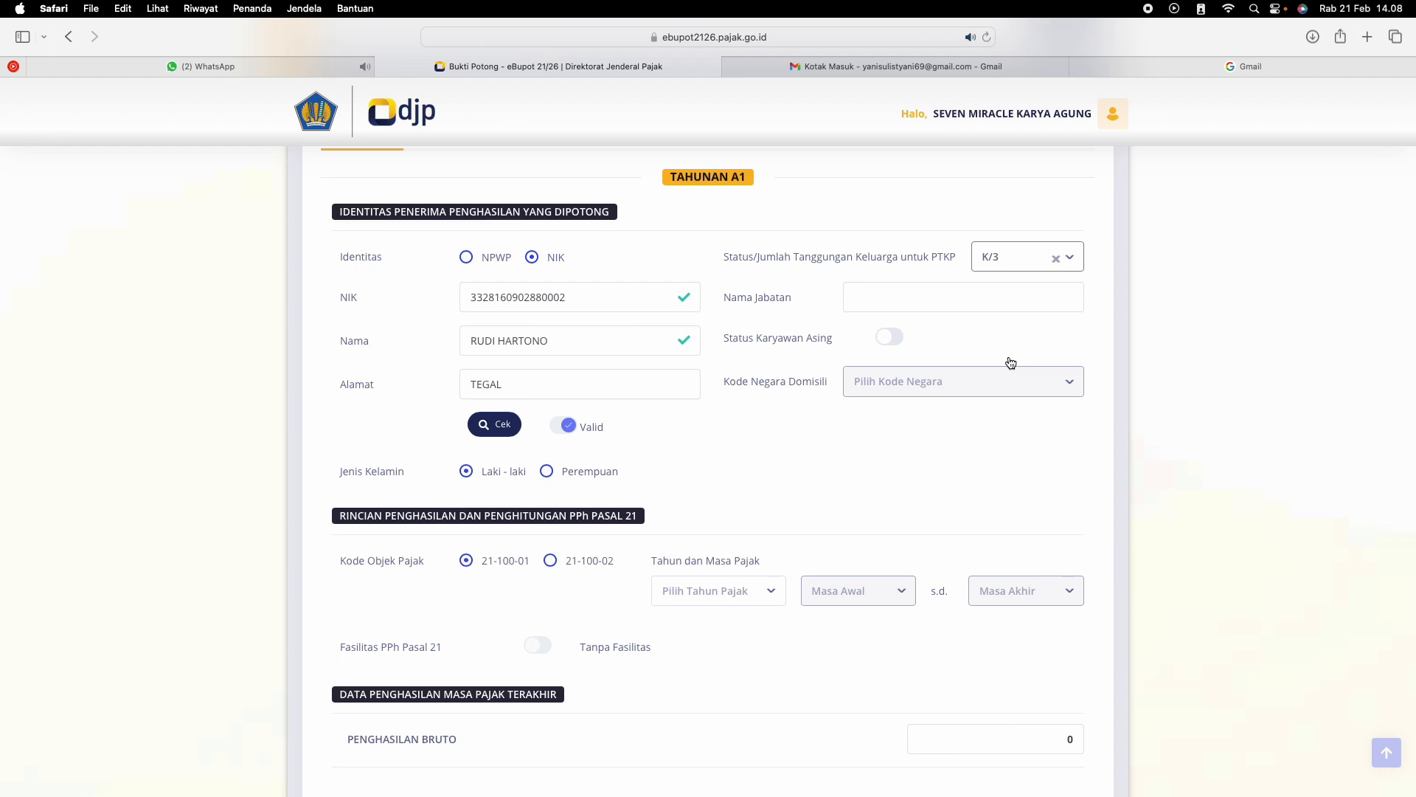
Enter KARYAWAN as the recipient's job title in Nama Jabatan
click(942, 302)
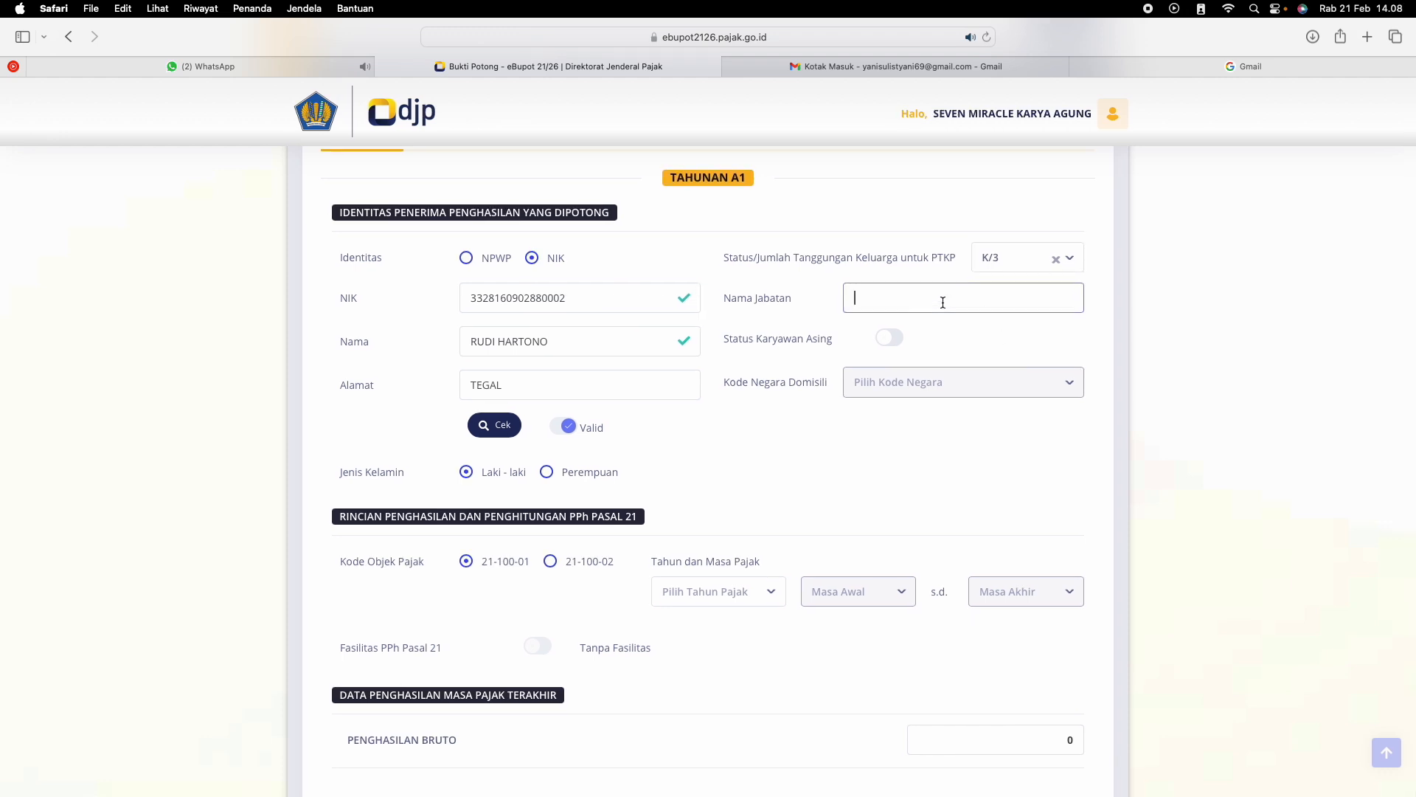
text(KARYAWAN)
click(998, 349)
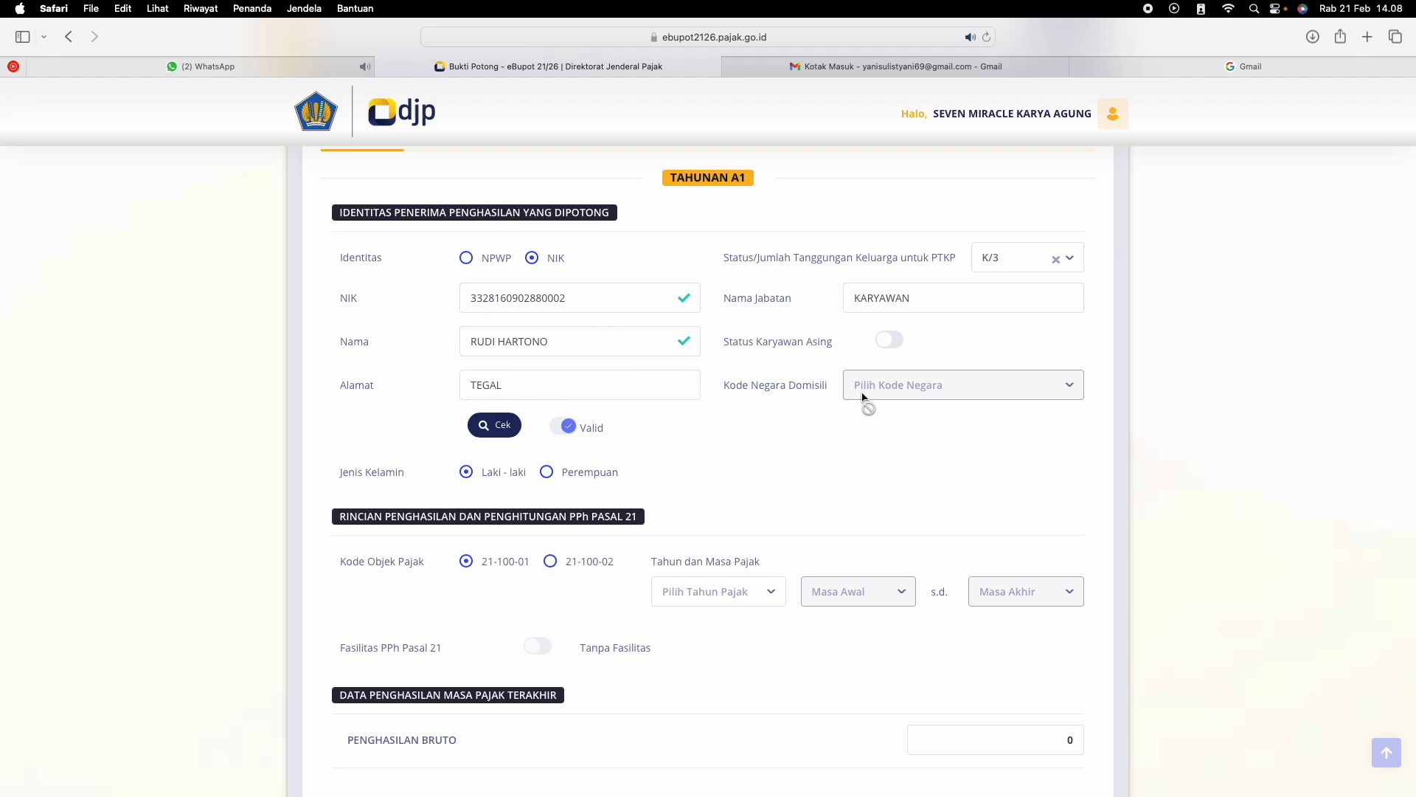
click(894, 343)
click(913, 389)
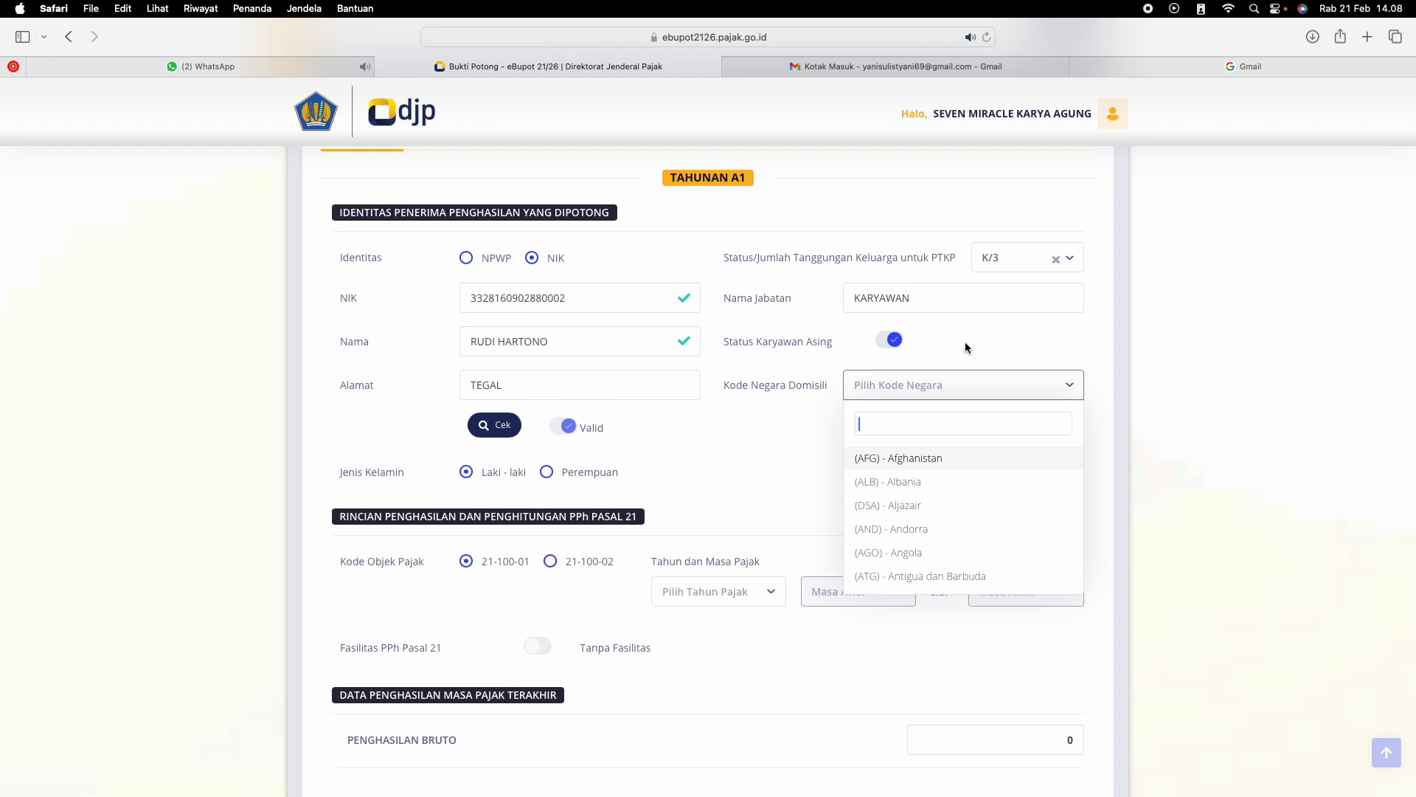
click(966, 347)
click(889, 341)
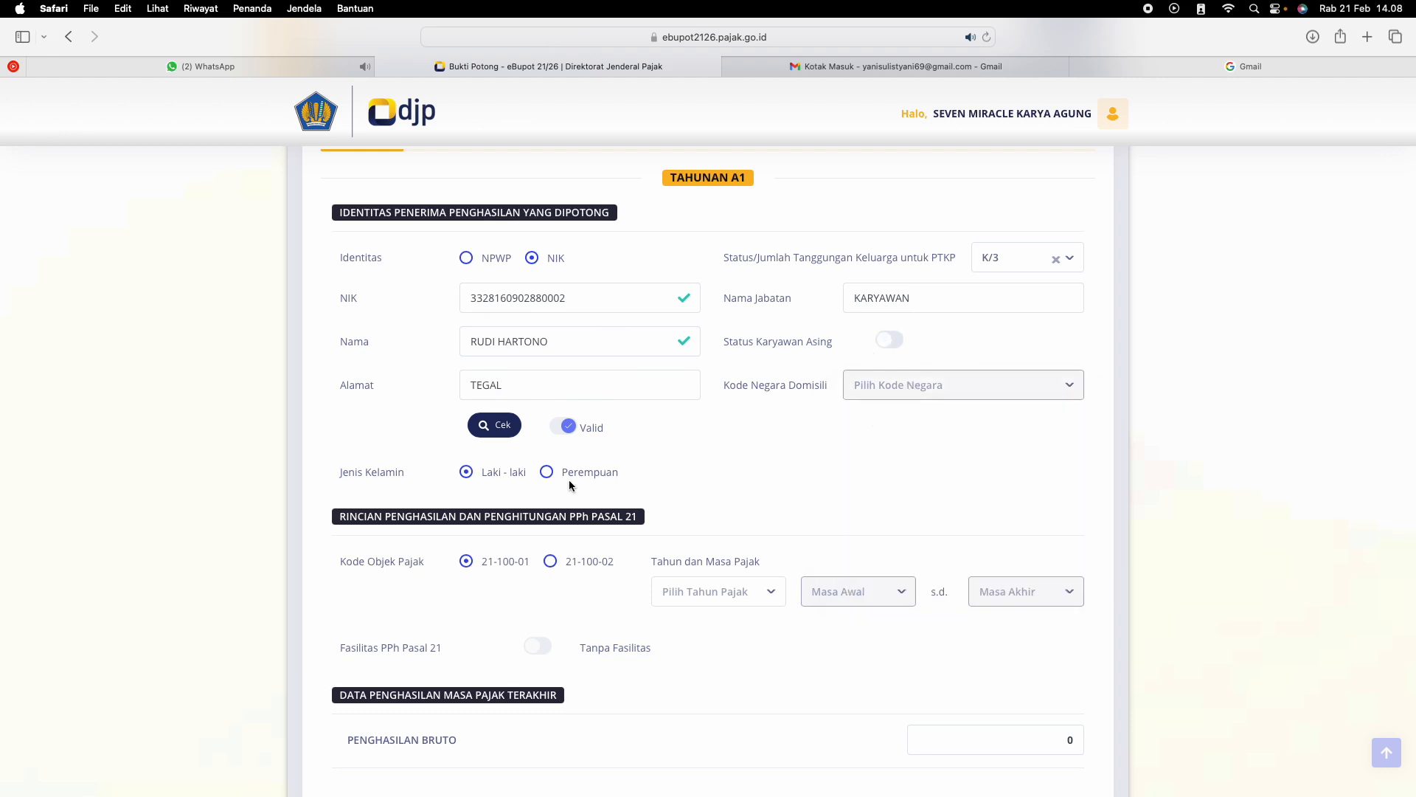
Set the tax year to 2024 with tax periods 01 through 02 for object code 21-100-01
scroll(605, 485, down, 5)
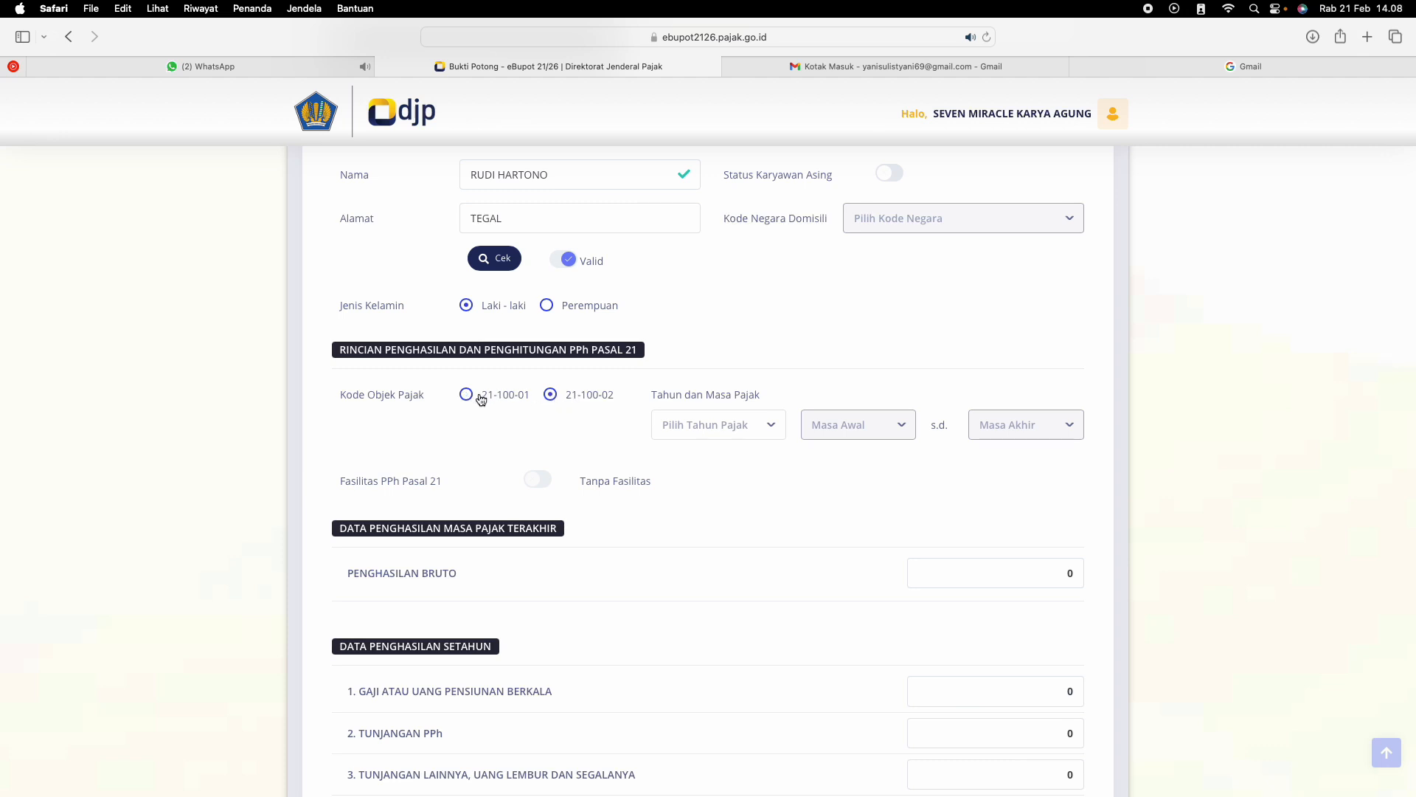
click(716, 434)
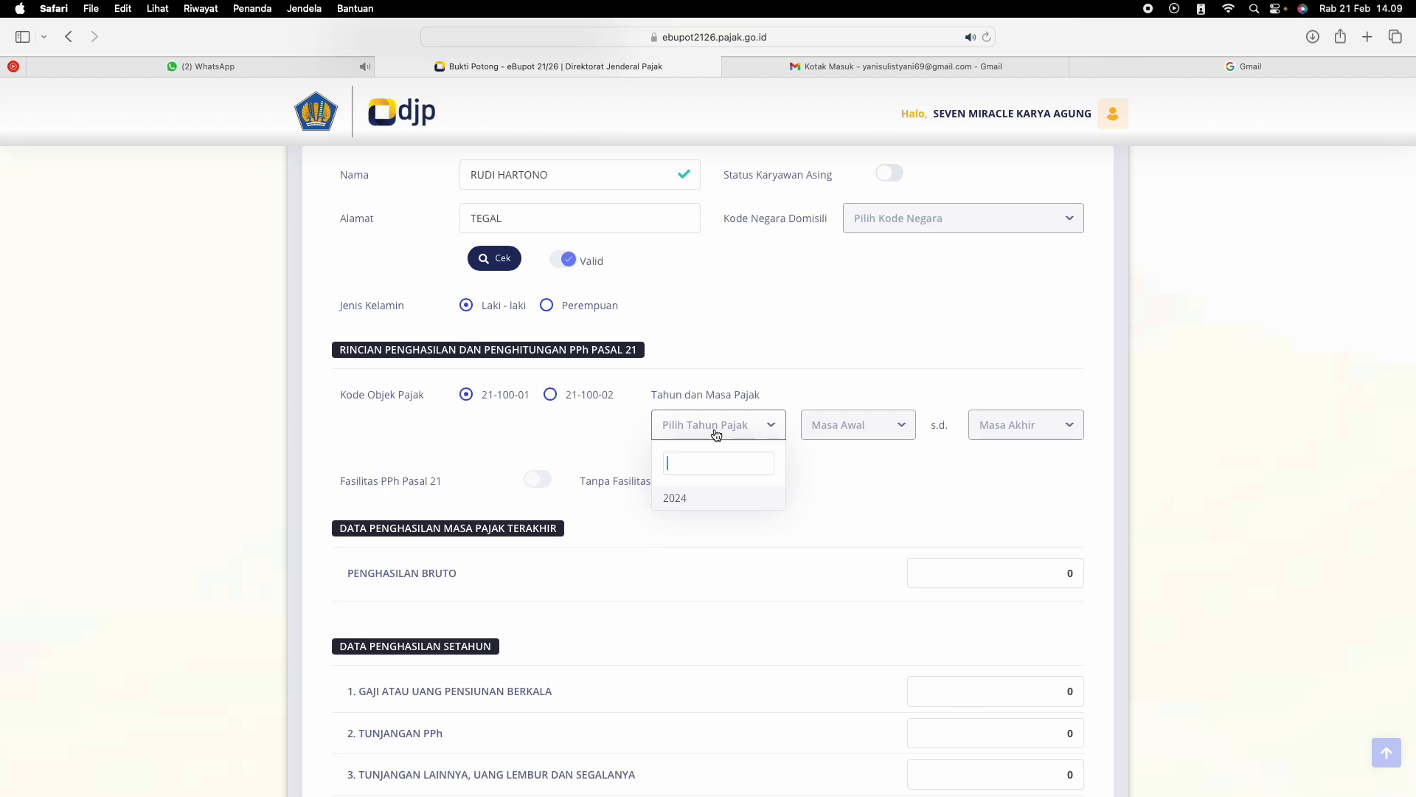
click(698, 498)
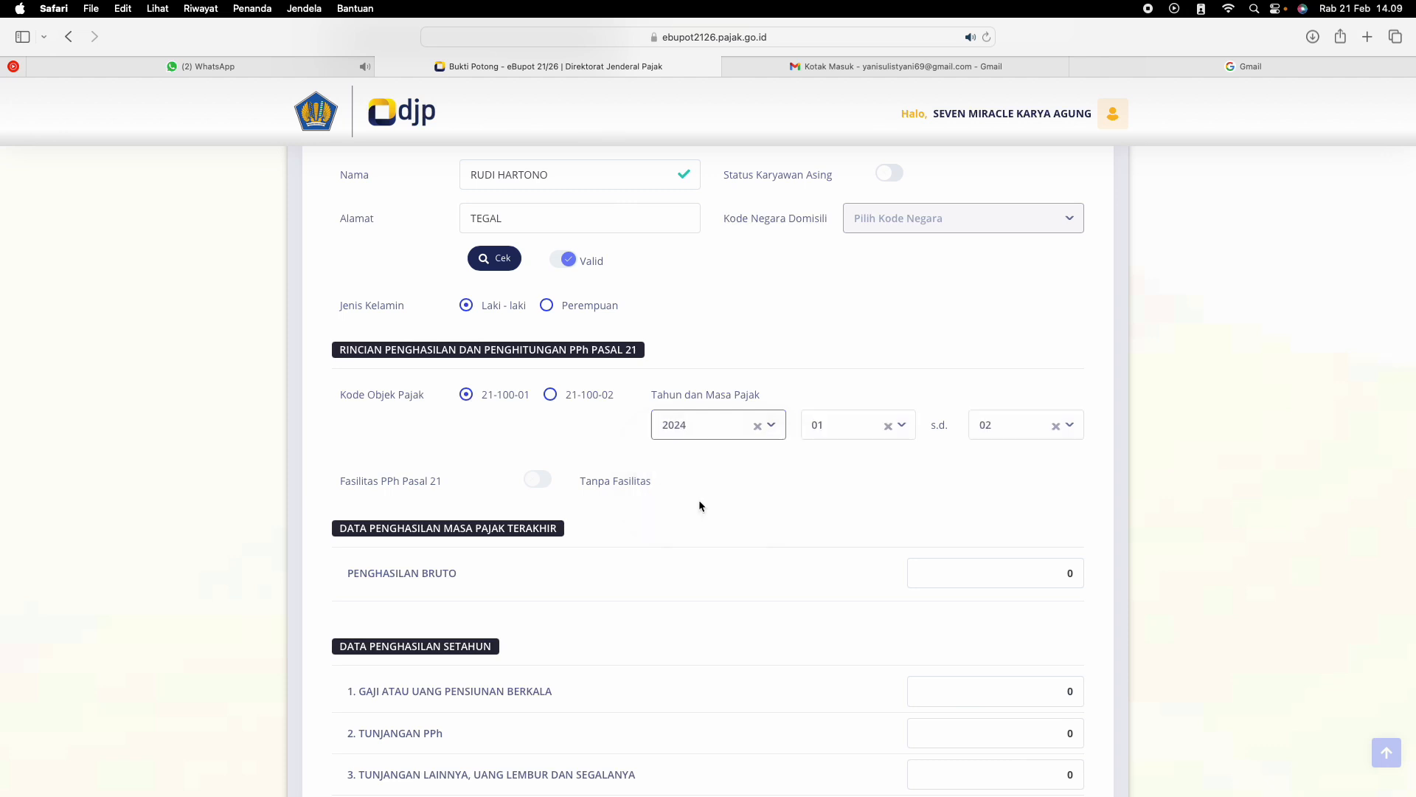
click(850, 434)
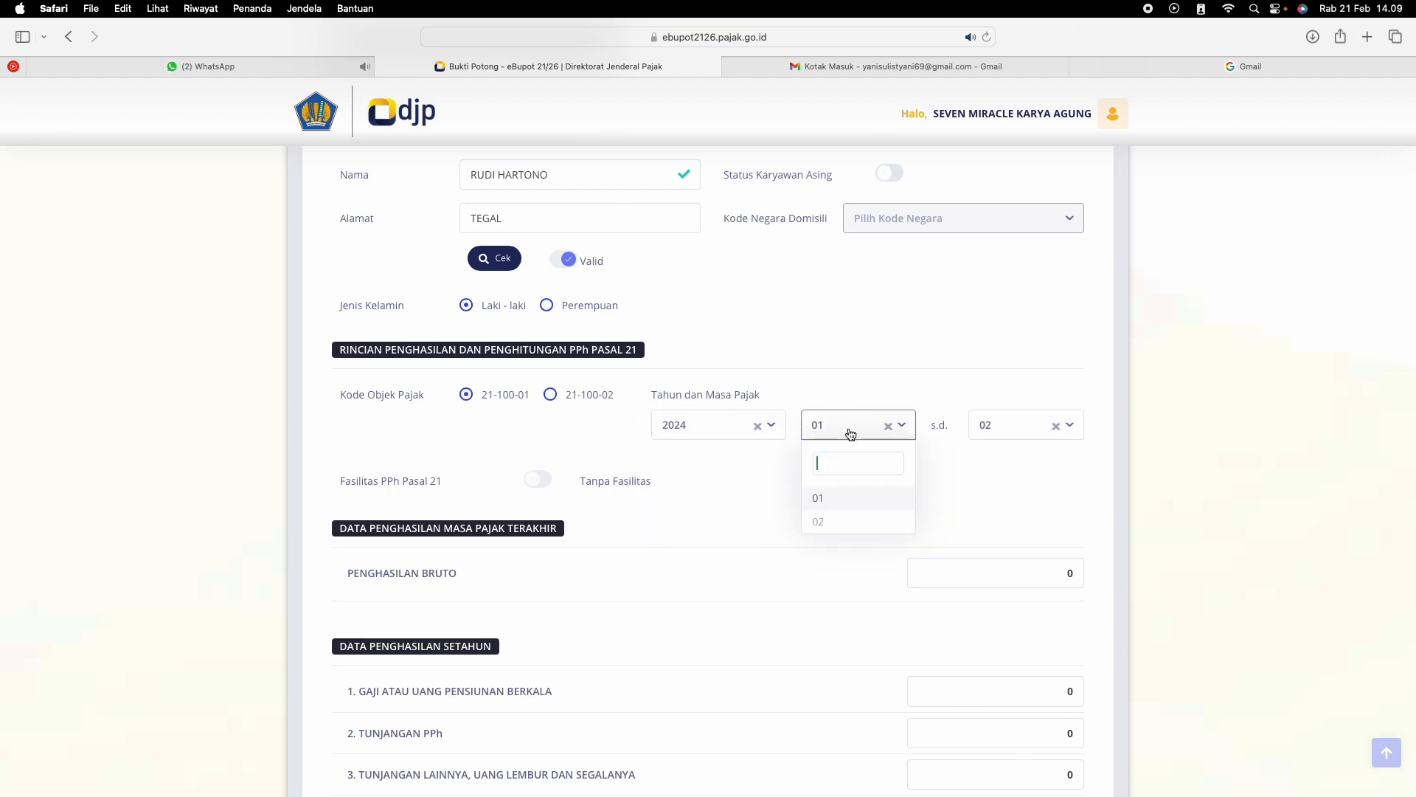
click(851, 434)
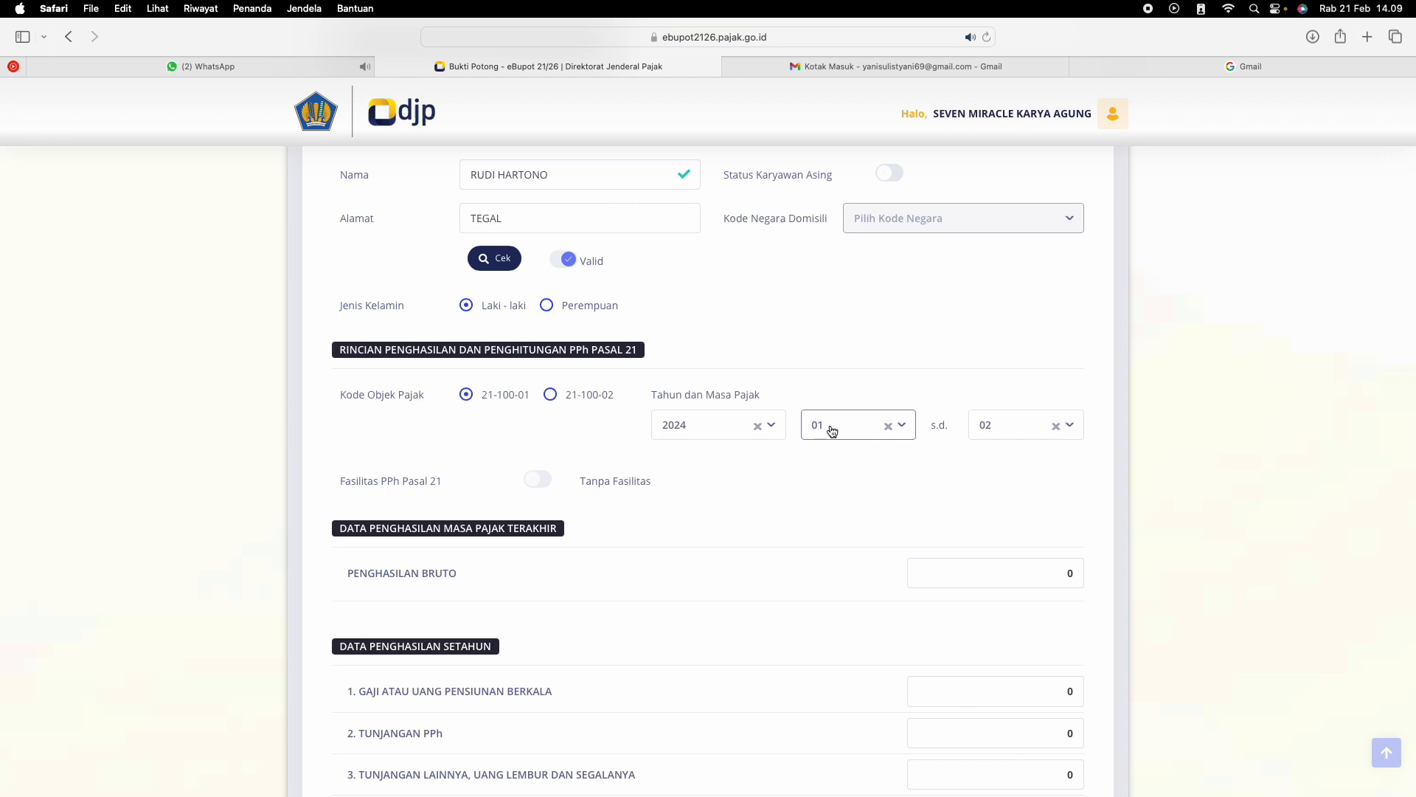
click(1020, 431)
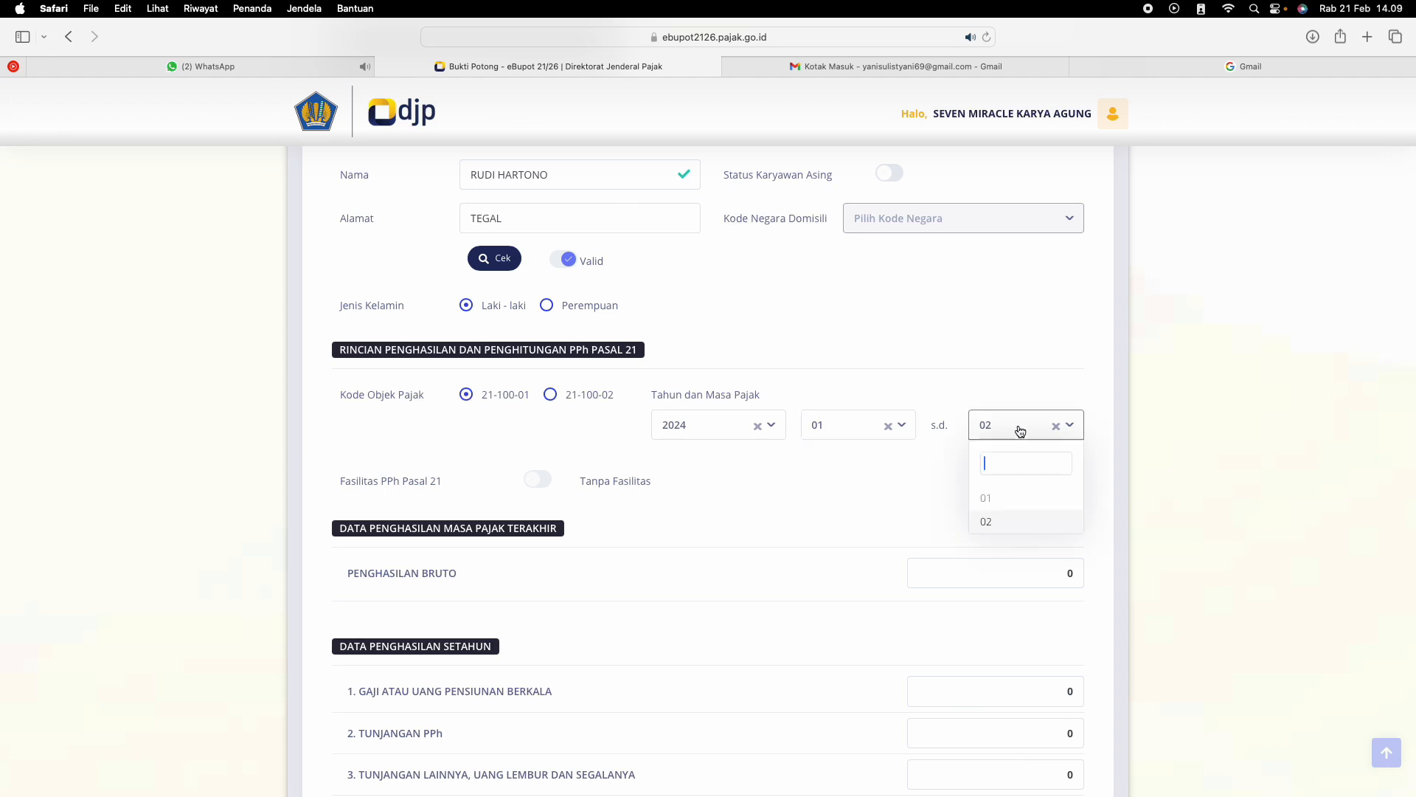
click(1021, 522)
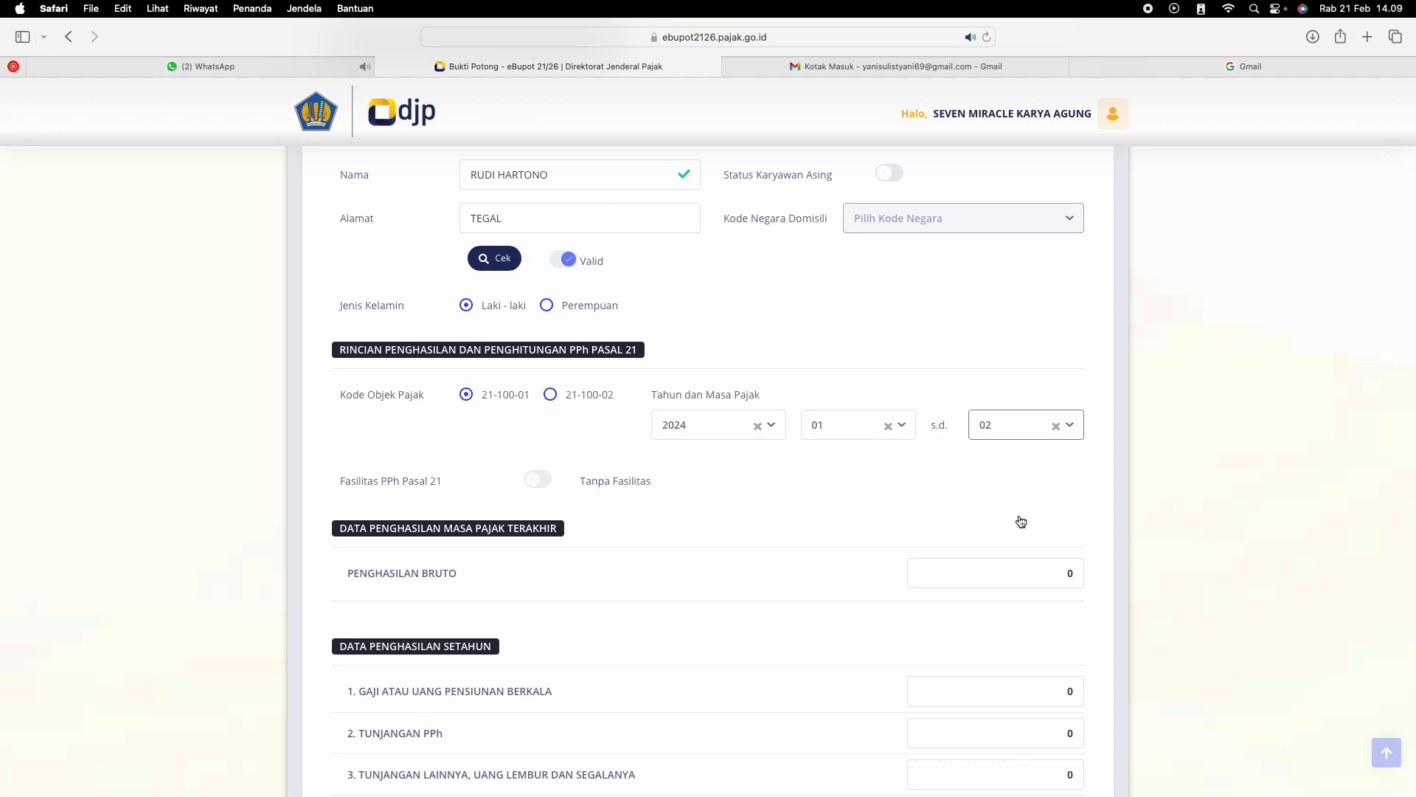
click(1040, 431)
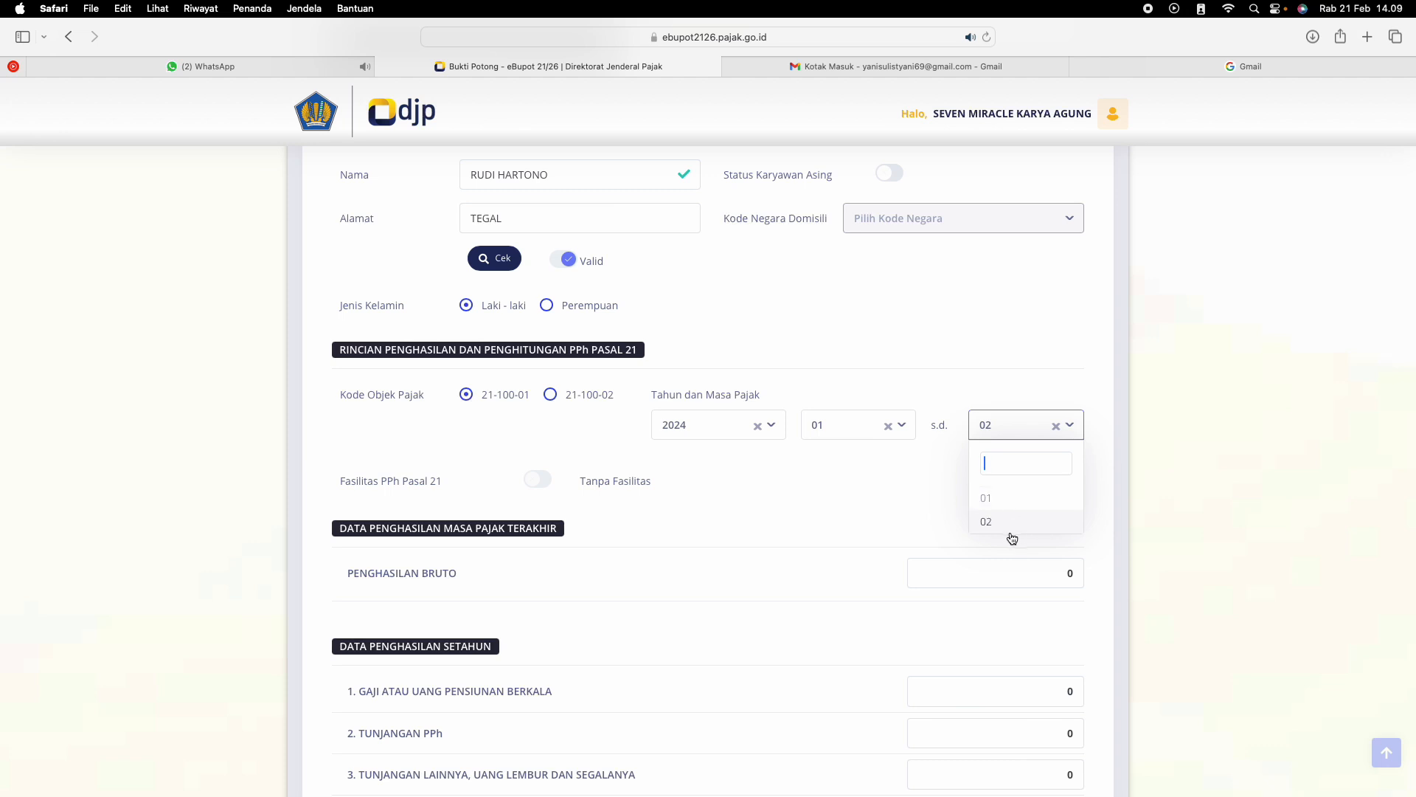
click(1023, 338)
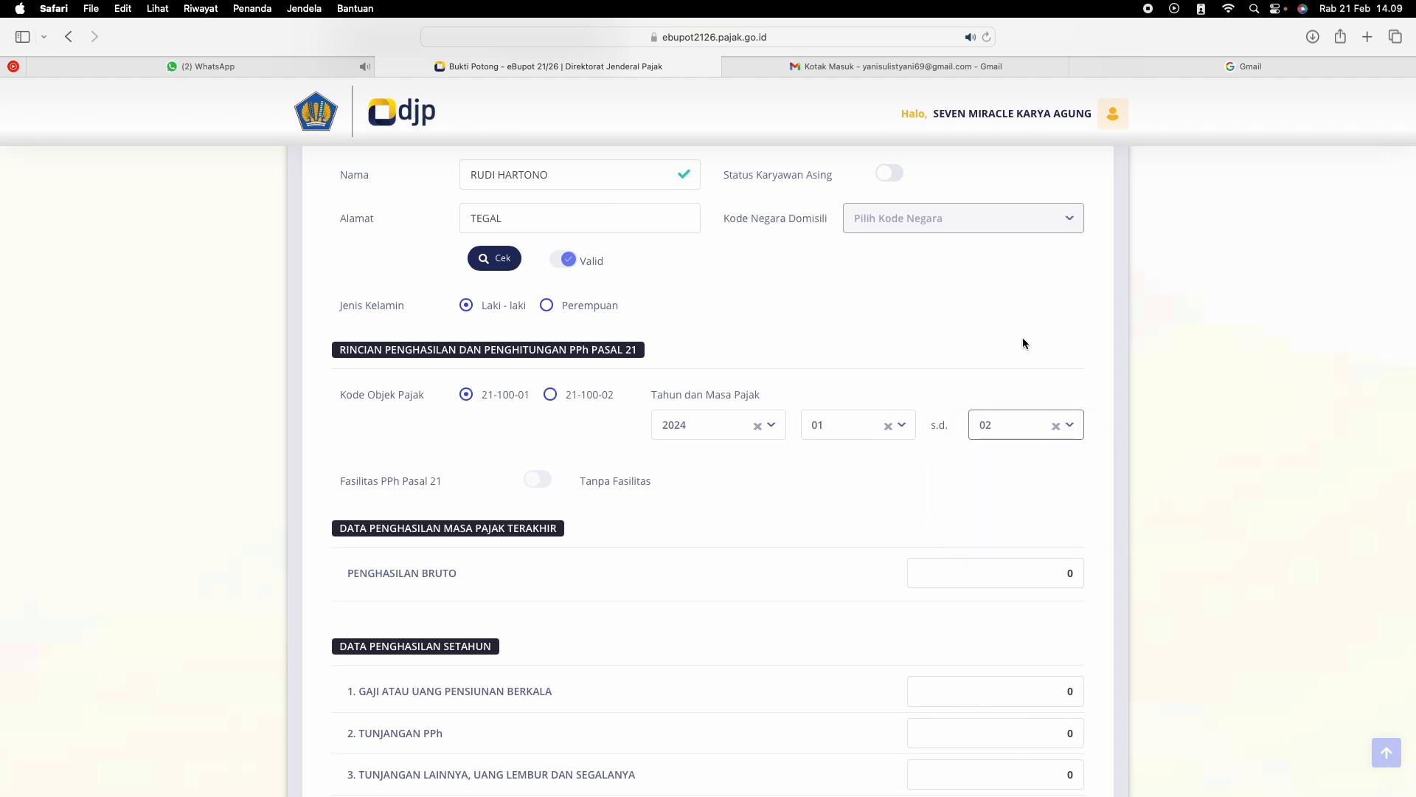
Enter 180.000.000 as Penghasilan Bruto for the last tax period
scroll(982, 528, down, 3)
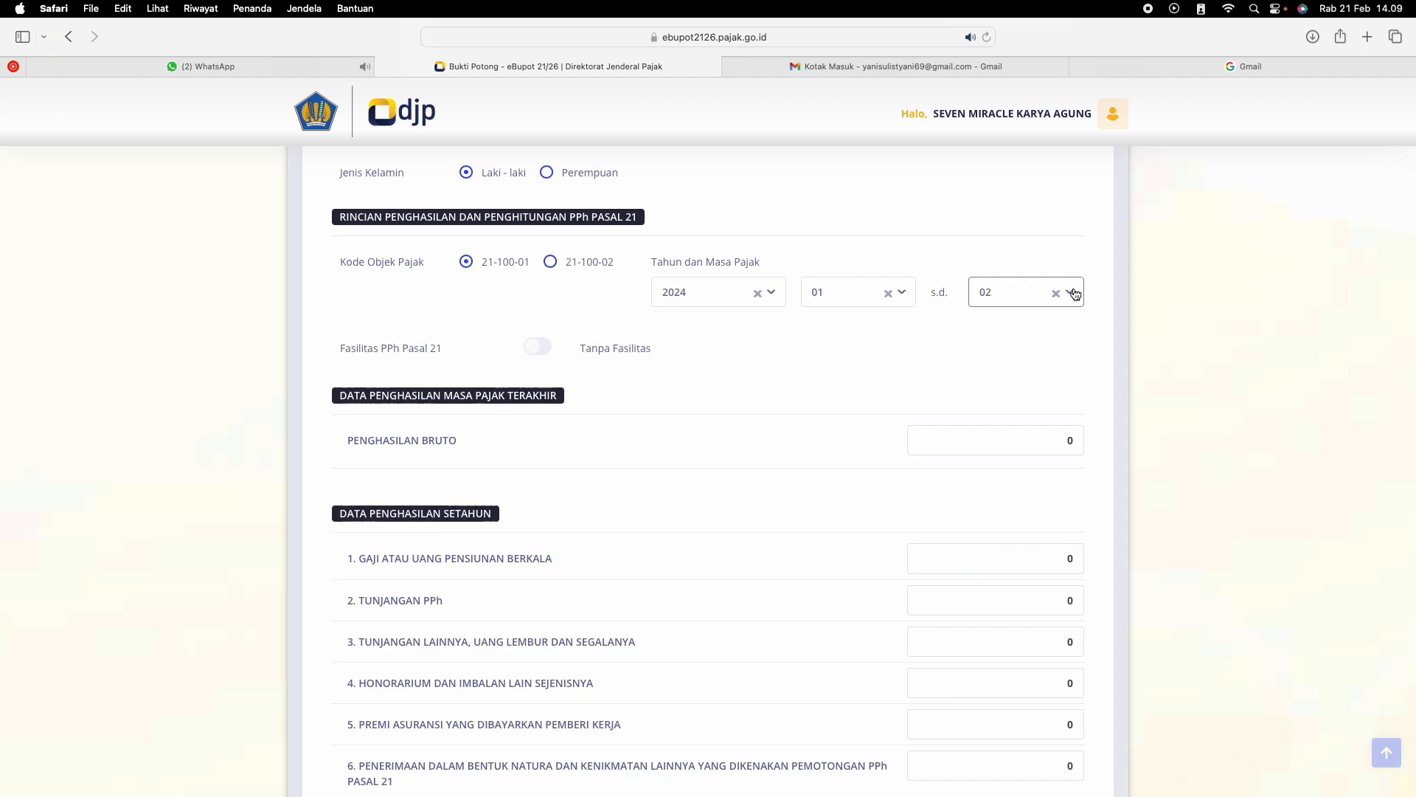
click(1050, 442)
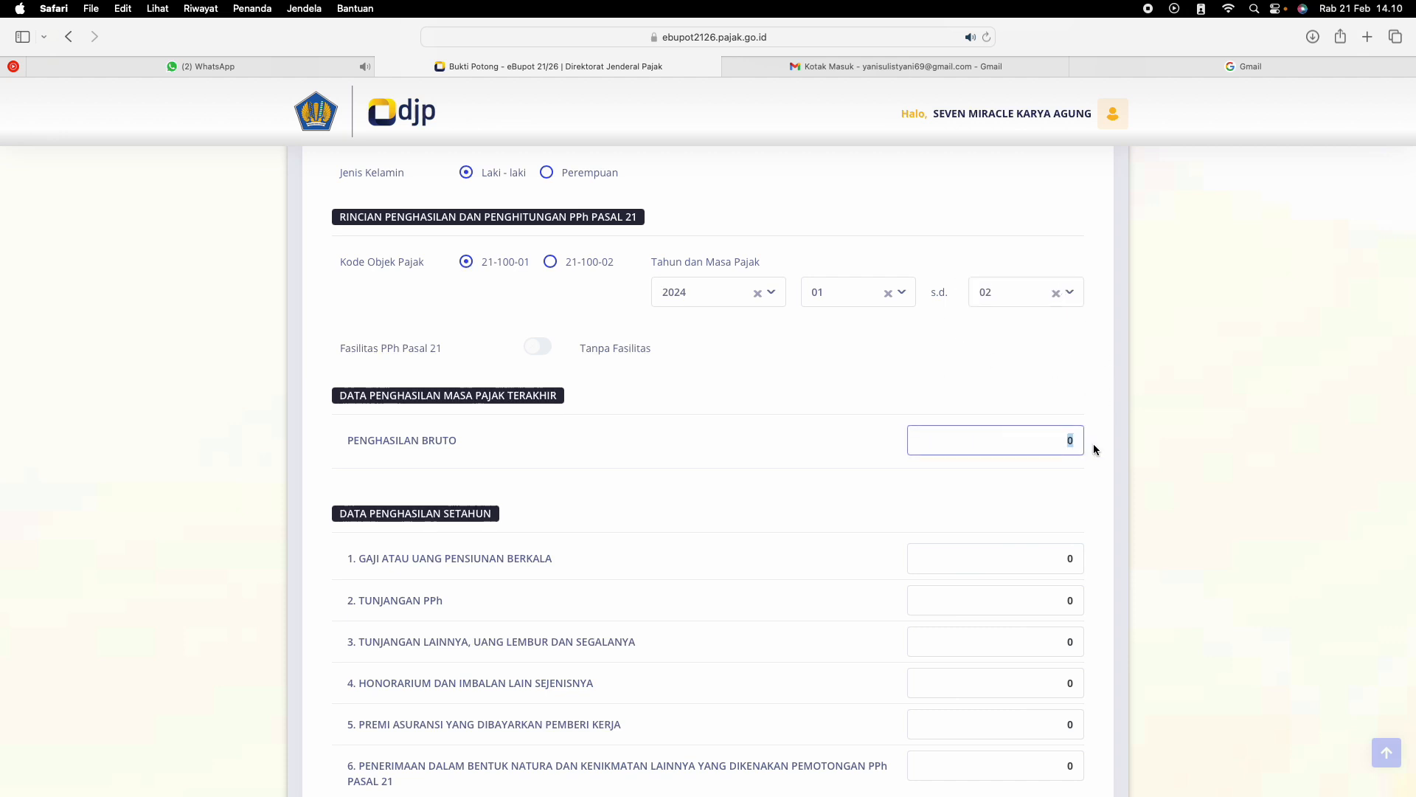
text(180.000.000)
click(889, 478)
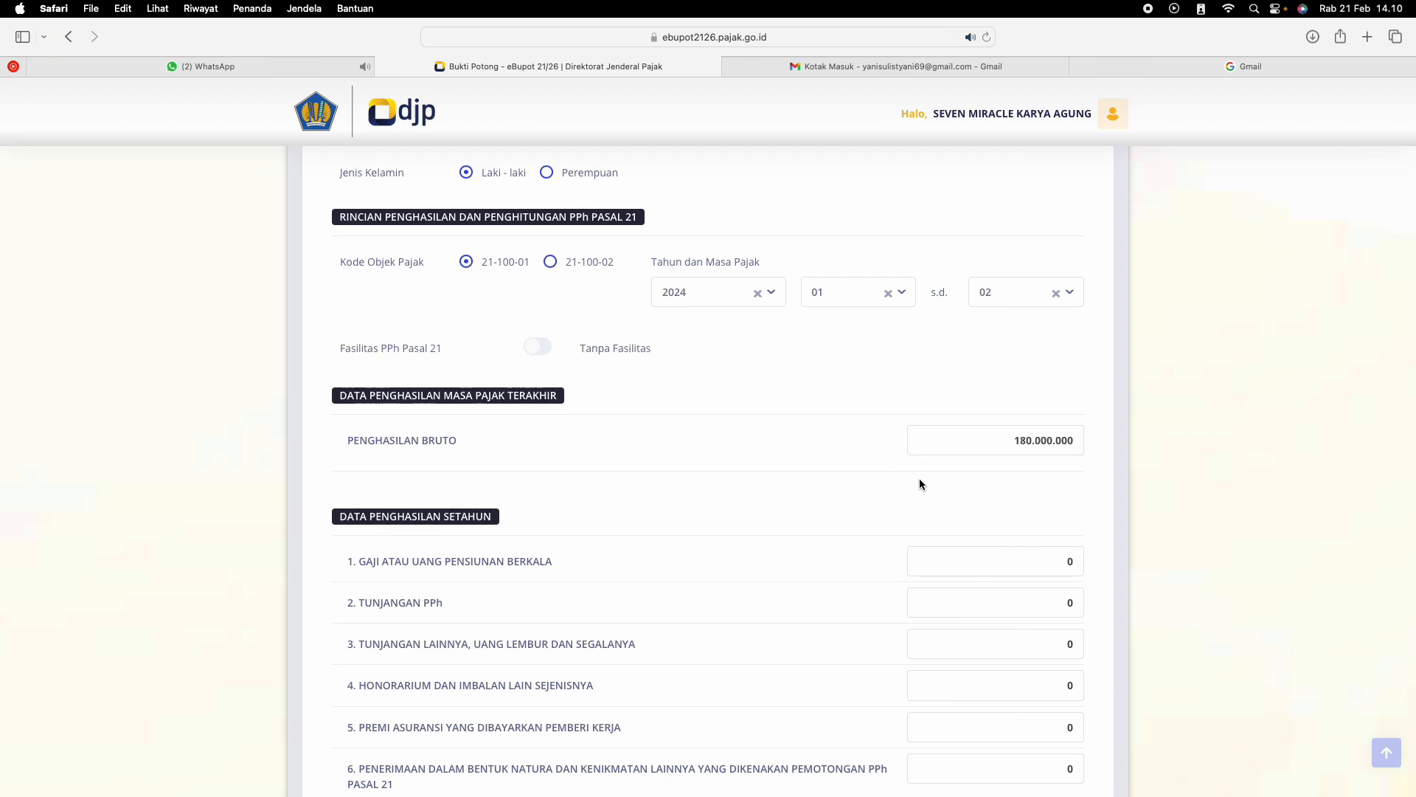
Set Tunjangan PPh in the annual income data to 9.000.000
scroll(1023, 521, down, 4)
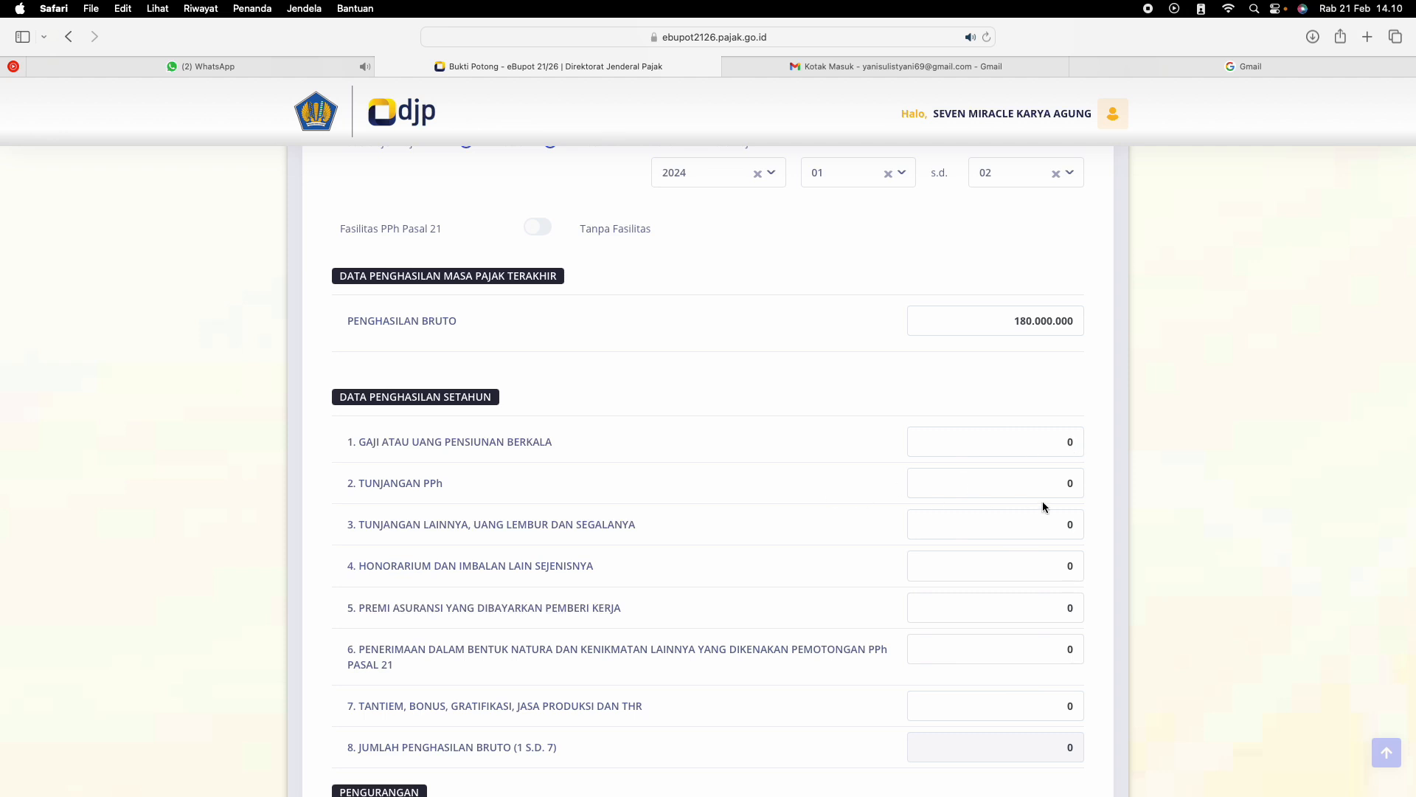
click(1079, 485)
text(9000000)
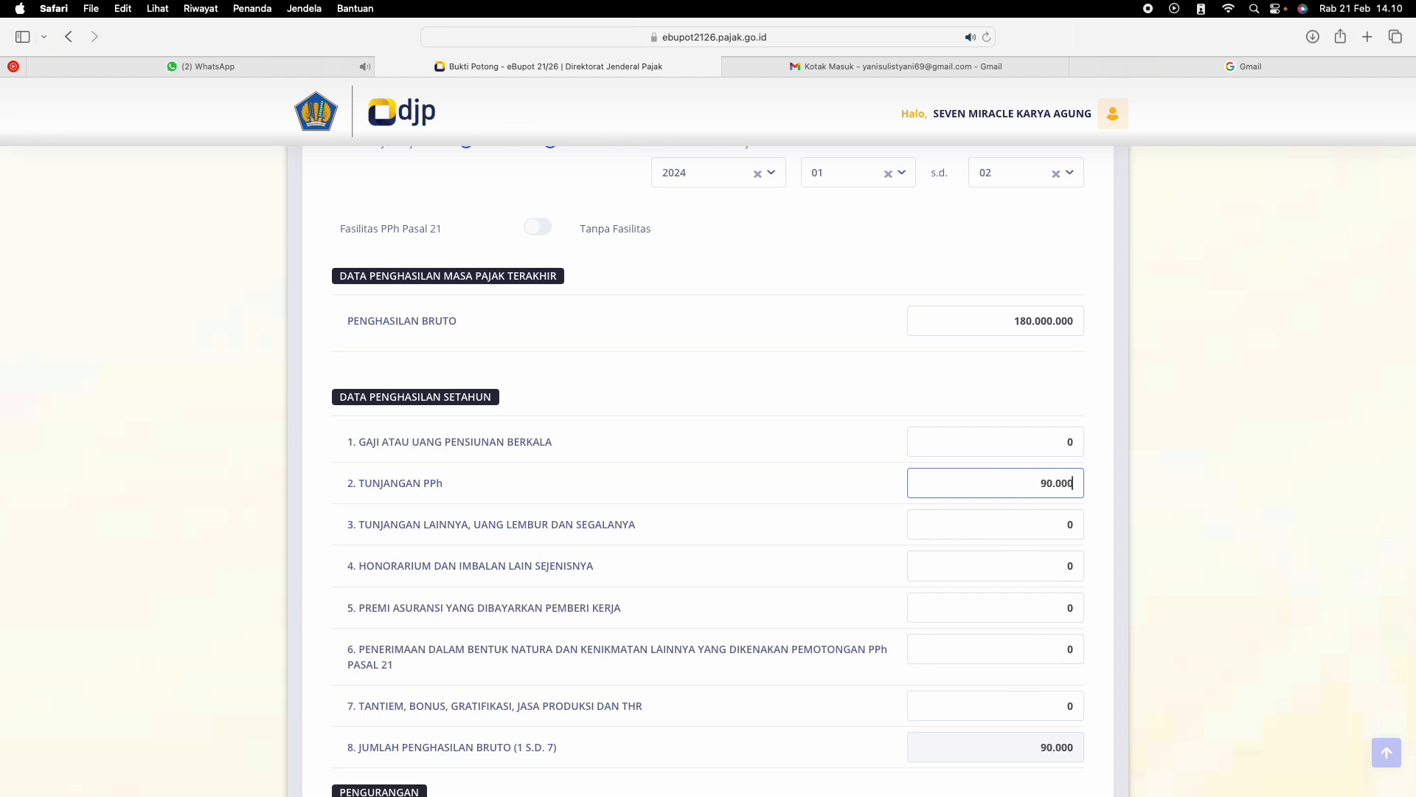
Set Honorarium dan Imbalan Lain Sejenisnya in the annual income data to 15.000.000
click(1071, 529)
double_click(1062, 531)
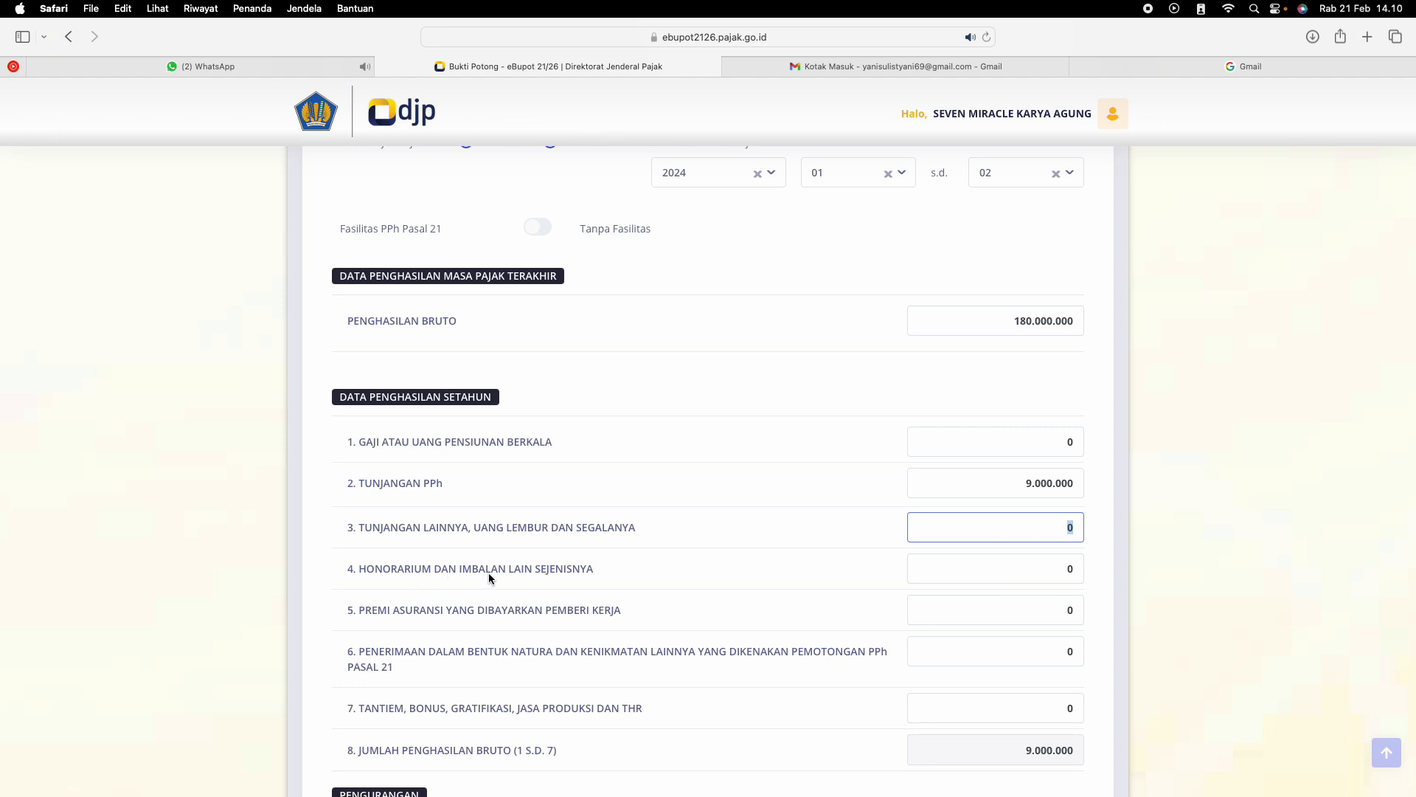
double_click(1070, 569)
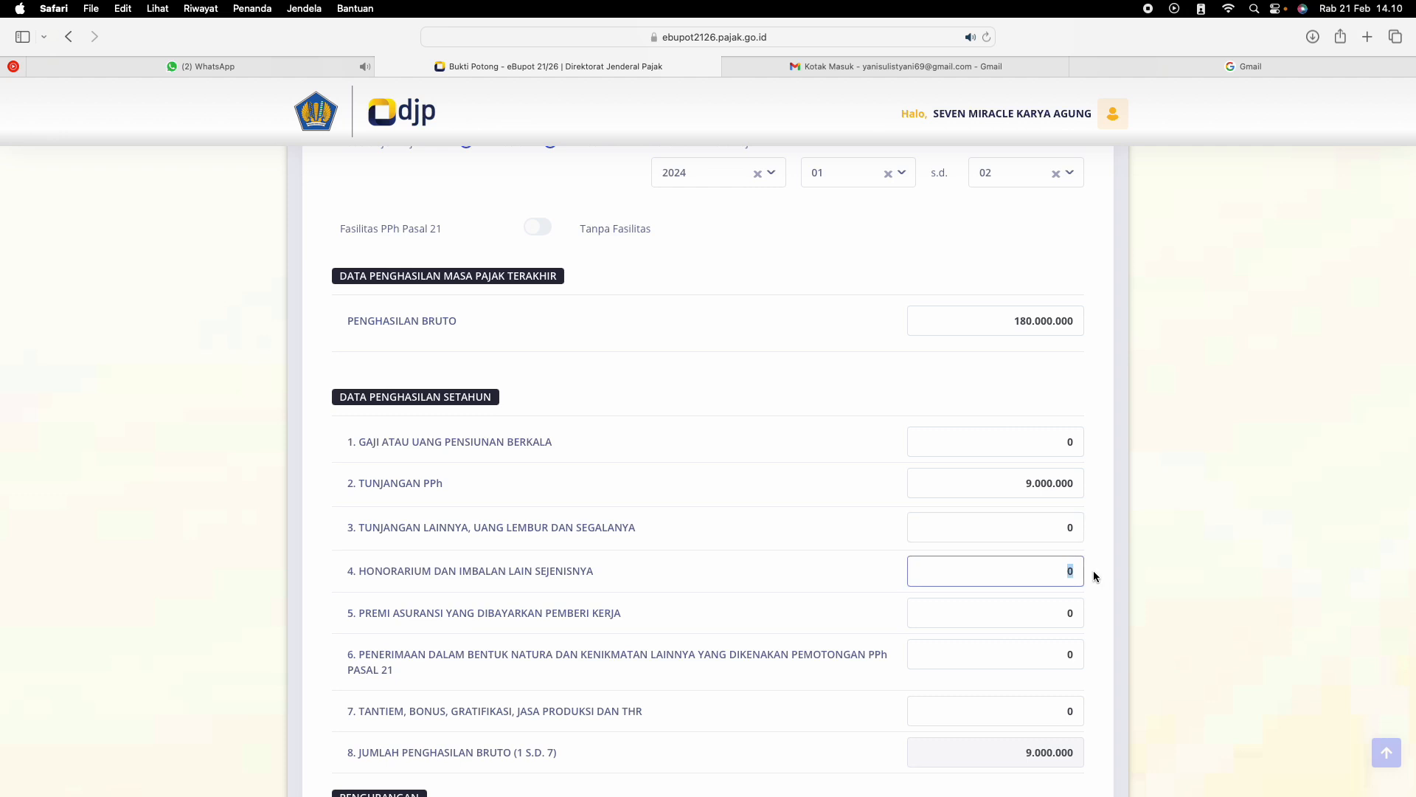
text(15.000.000)
click(1043, 607)
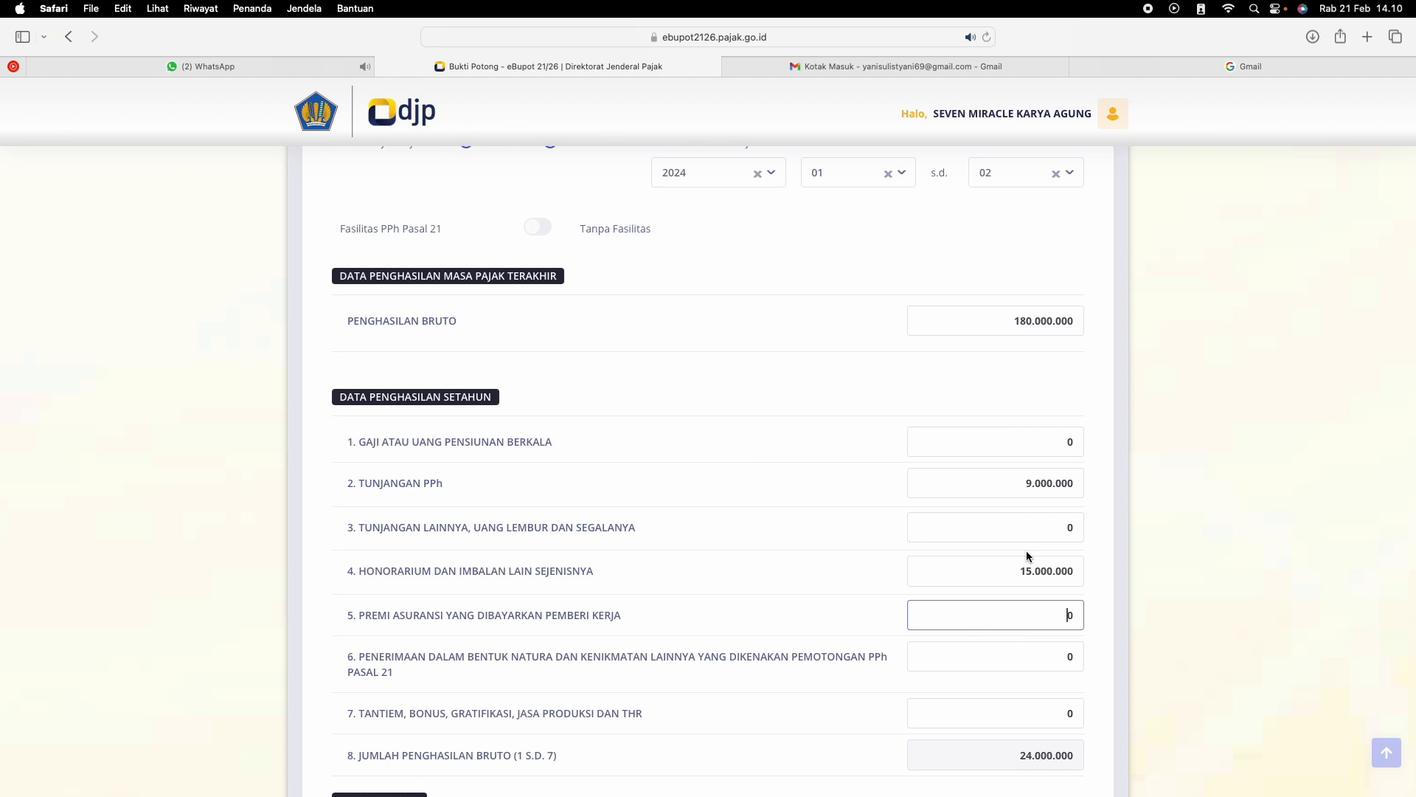
Set Biaya Jabatan/Biaya Pensiun in the Pengurangan section to 6.000.000
scroll(1025, 551, down, 3)
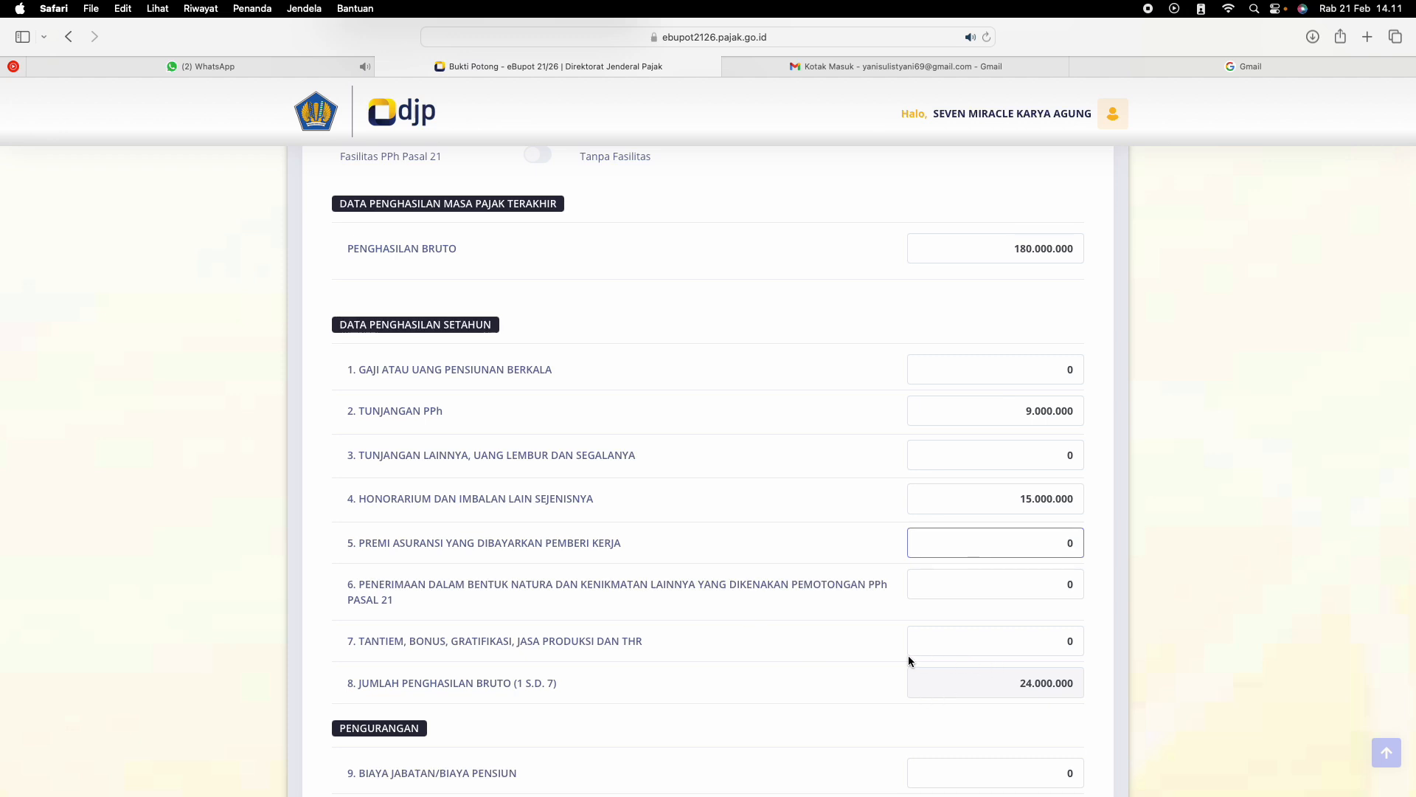
scroll(909, 655, down, 3)
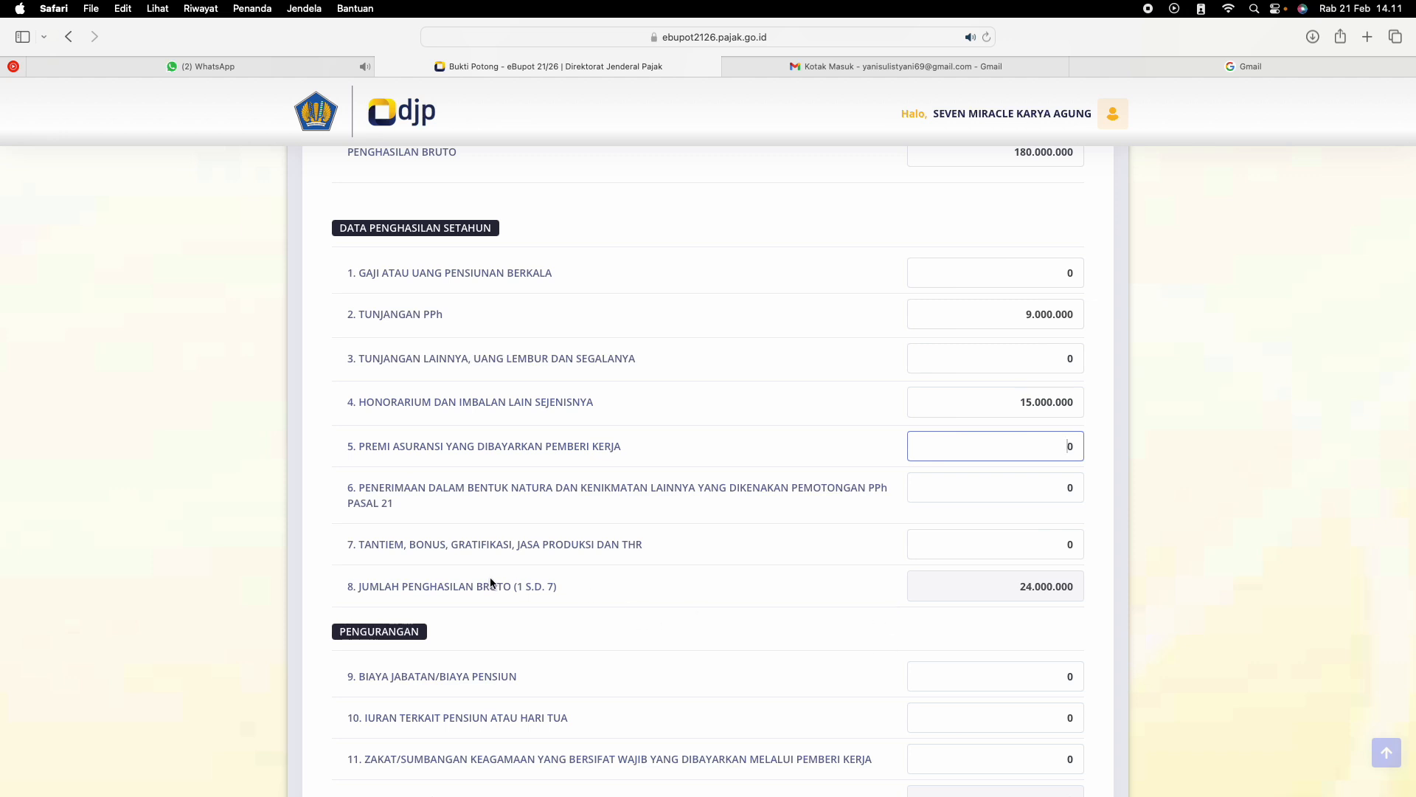
scroll(997, 626, up, 2)
scroll(998, 625, down, 8)
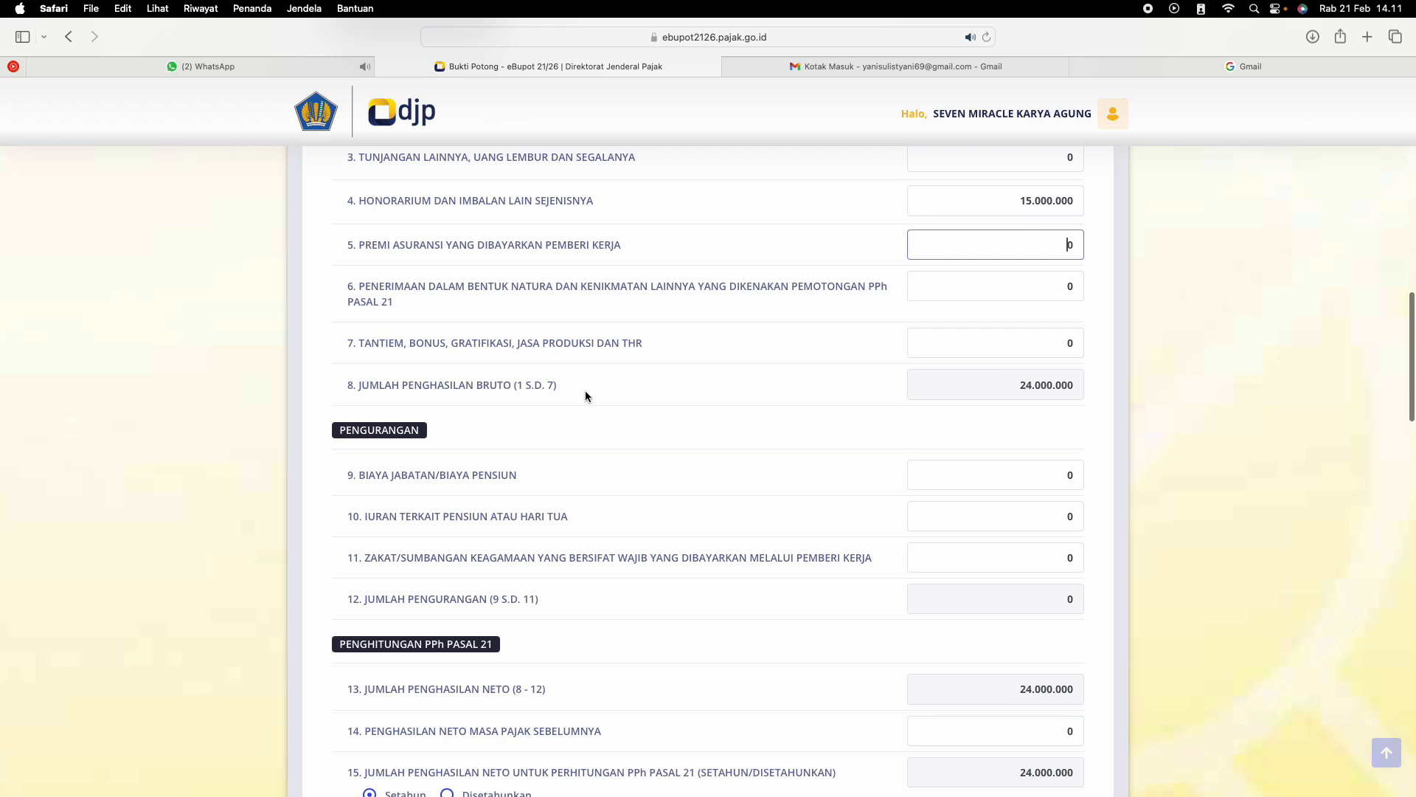
scroll(588, 387, up, 4)
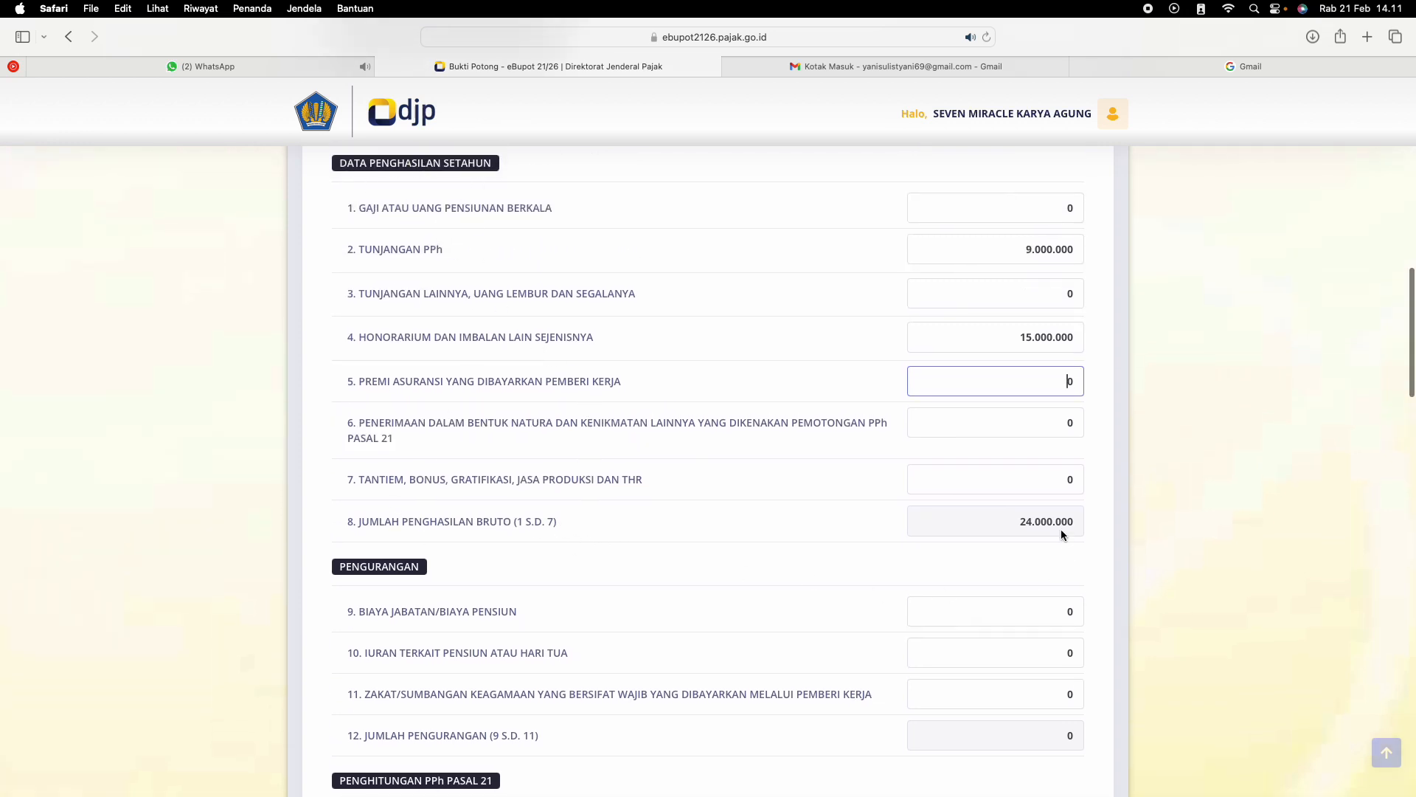
scroll(1032, 540, down, 3)
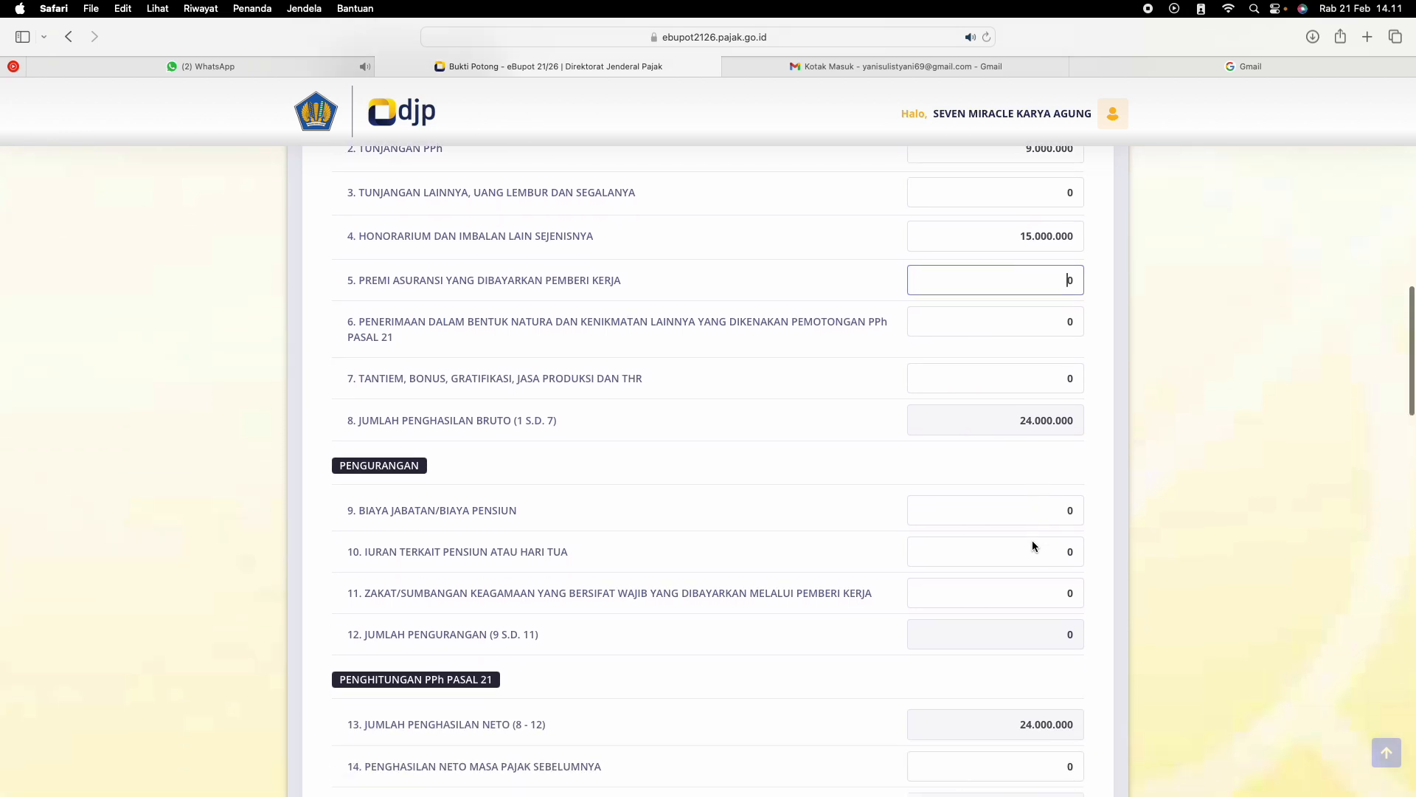
click(1041, 505)
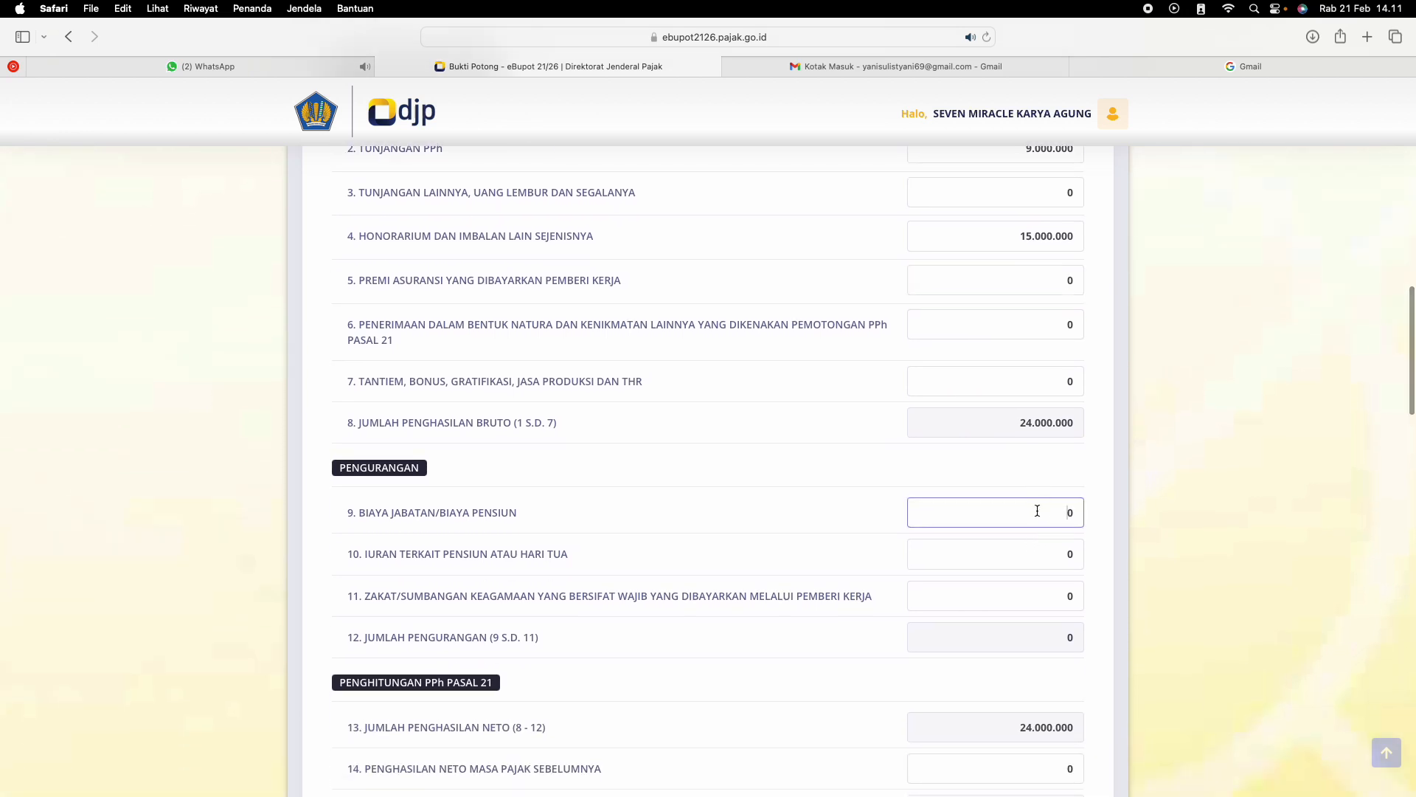
scroll(1040, 527, down, 6)
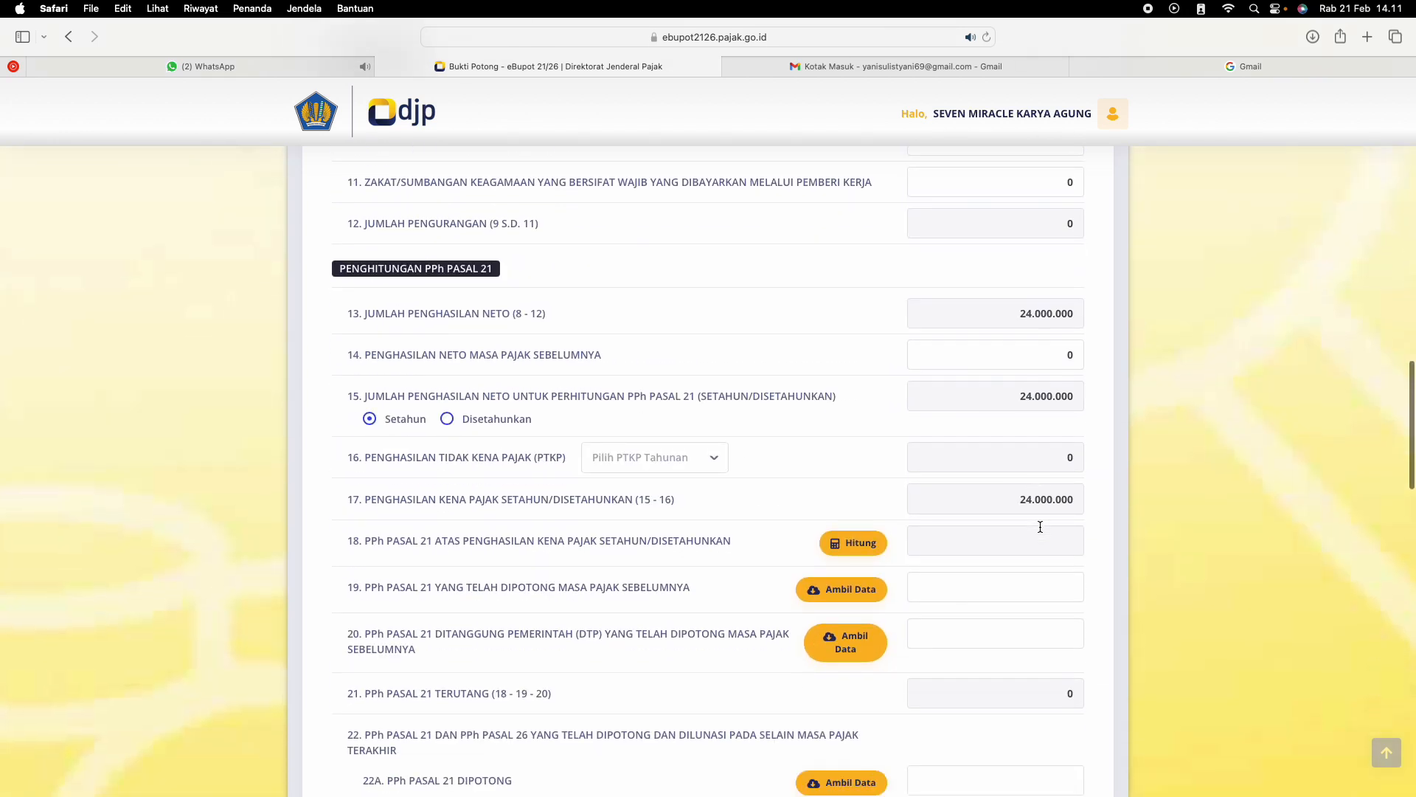
scroll(1040, 531, up, 4)
scroll(1040, 532, up, 5)
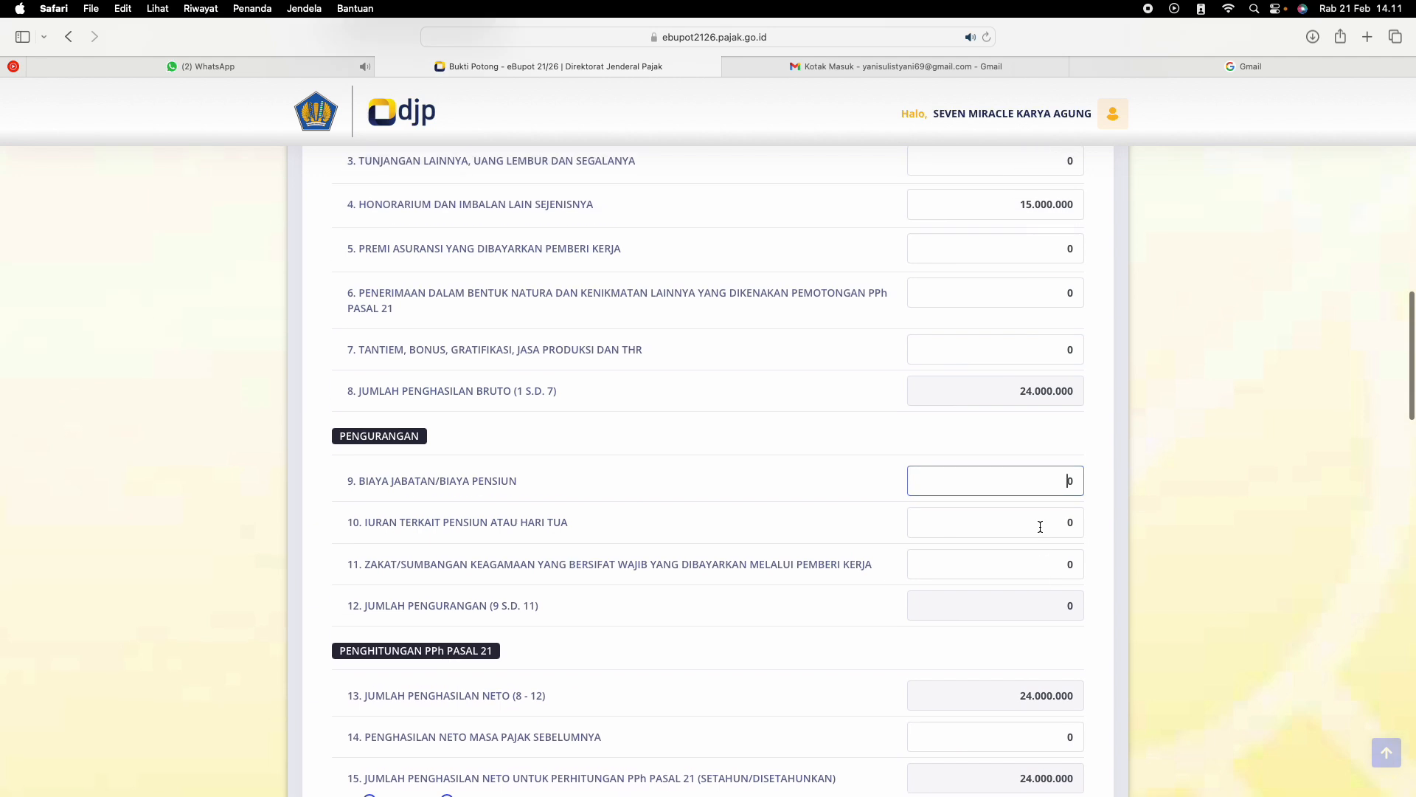
scroll(1040, 531, down, 2)
scroll(1041, 527, down, 1)
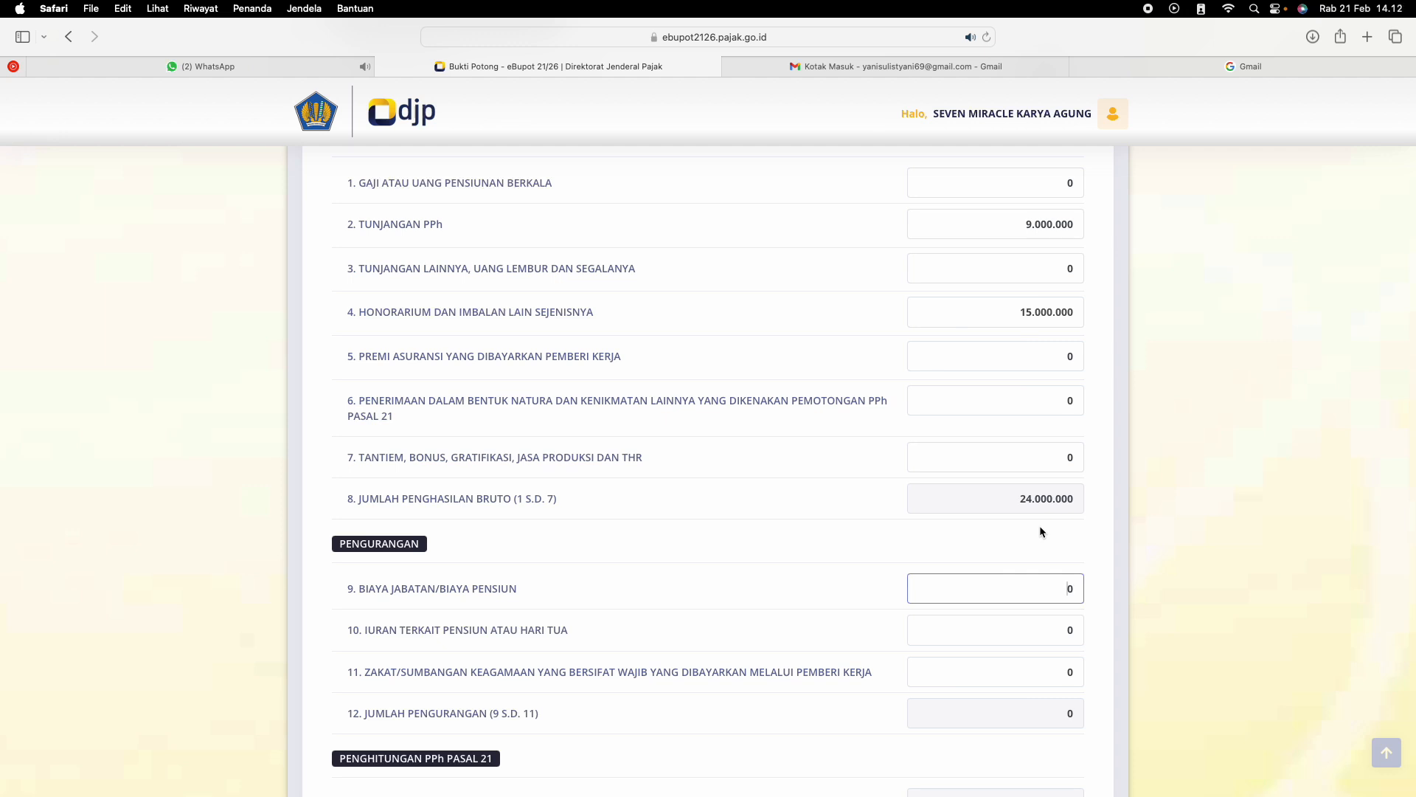
drag(1062, 588, 1094, 590)
text(6.000.000)
click(999, 629)
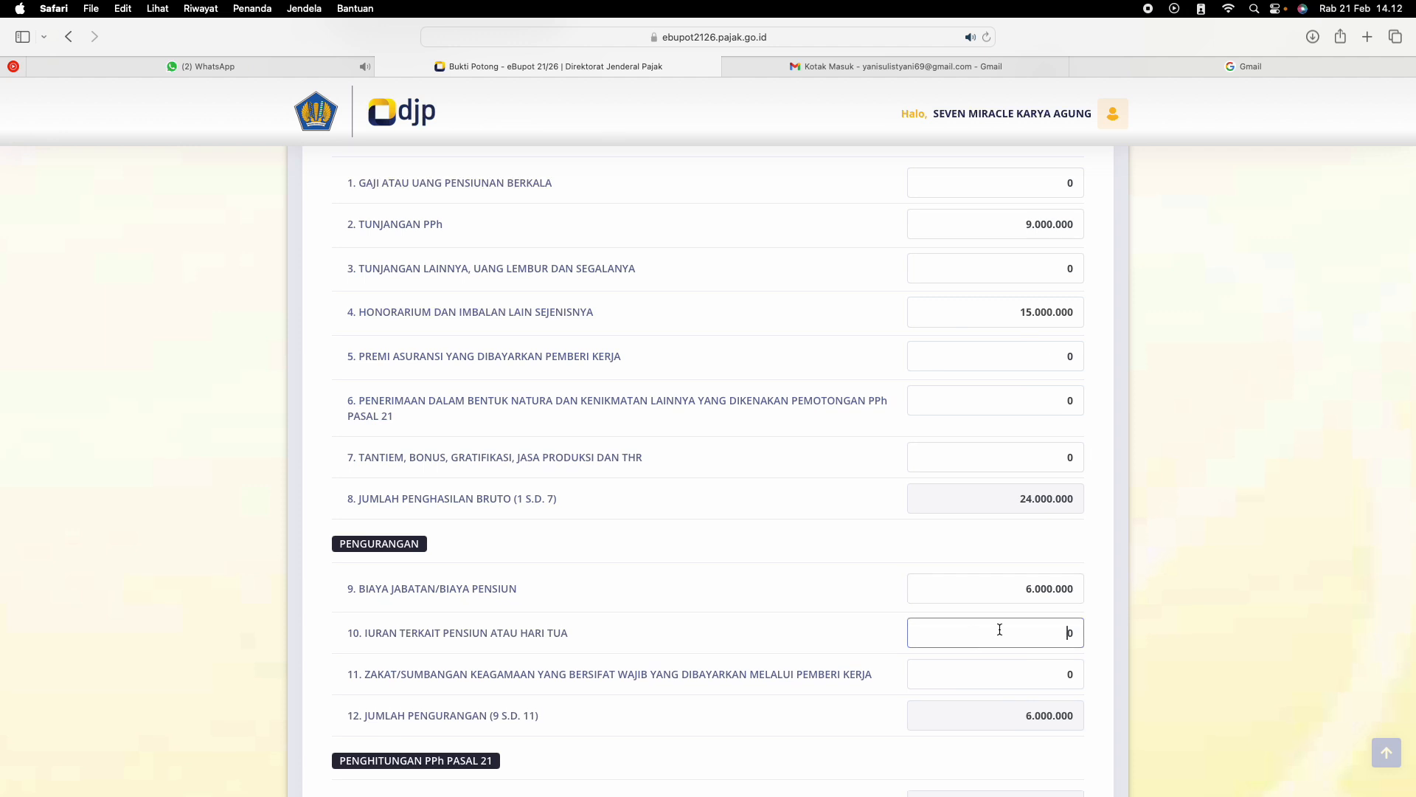
Choose (K/3) 72000000 as the annual PTKP, matching the recipient's family status, and calculate PPh Pasal 21 on the taxable income
scroll(1001, 633, down, 3)
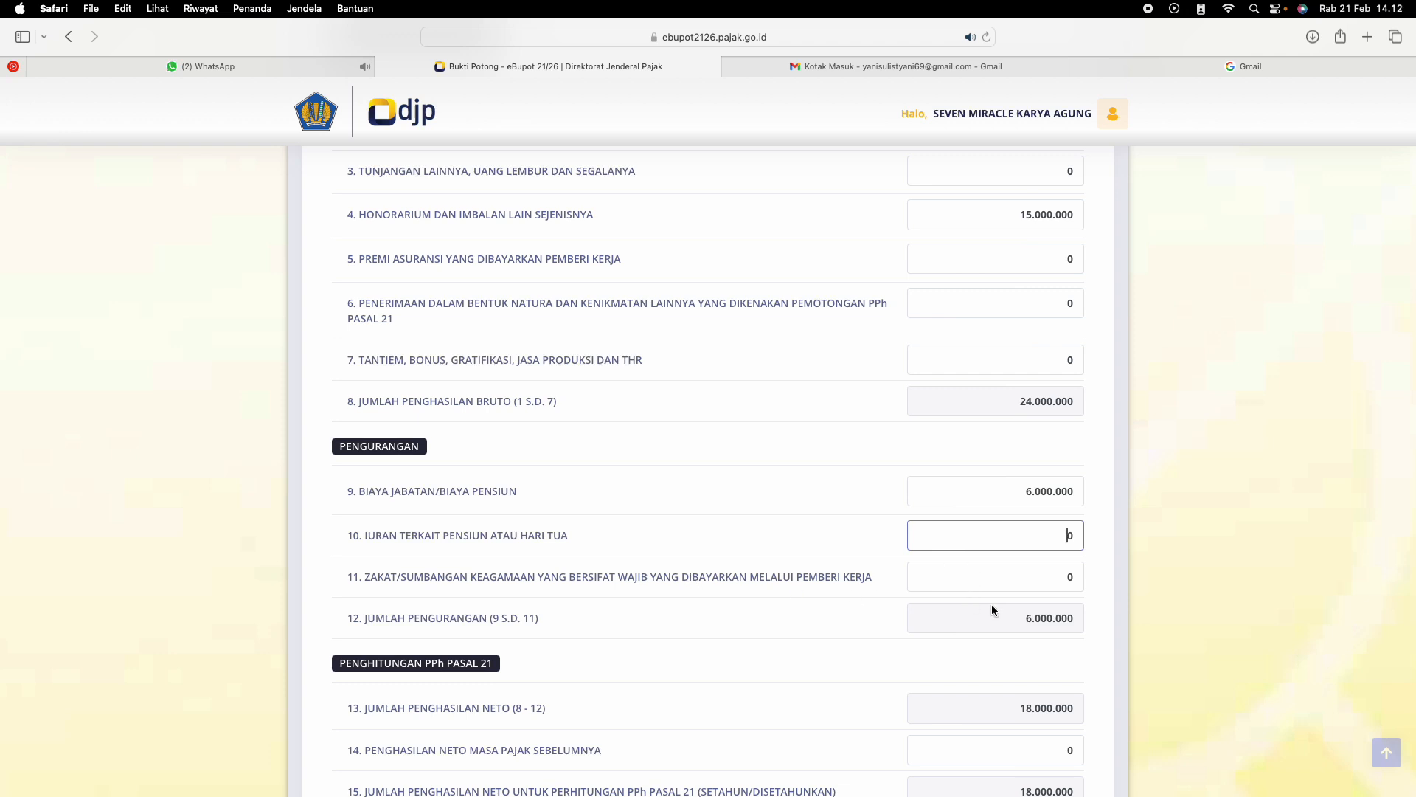
scroll(988, 605, down, 3)
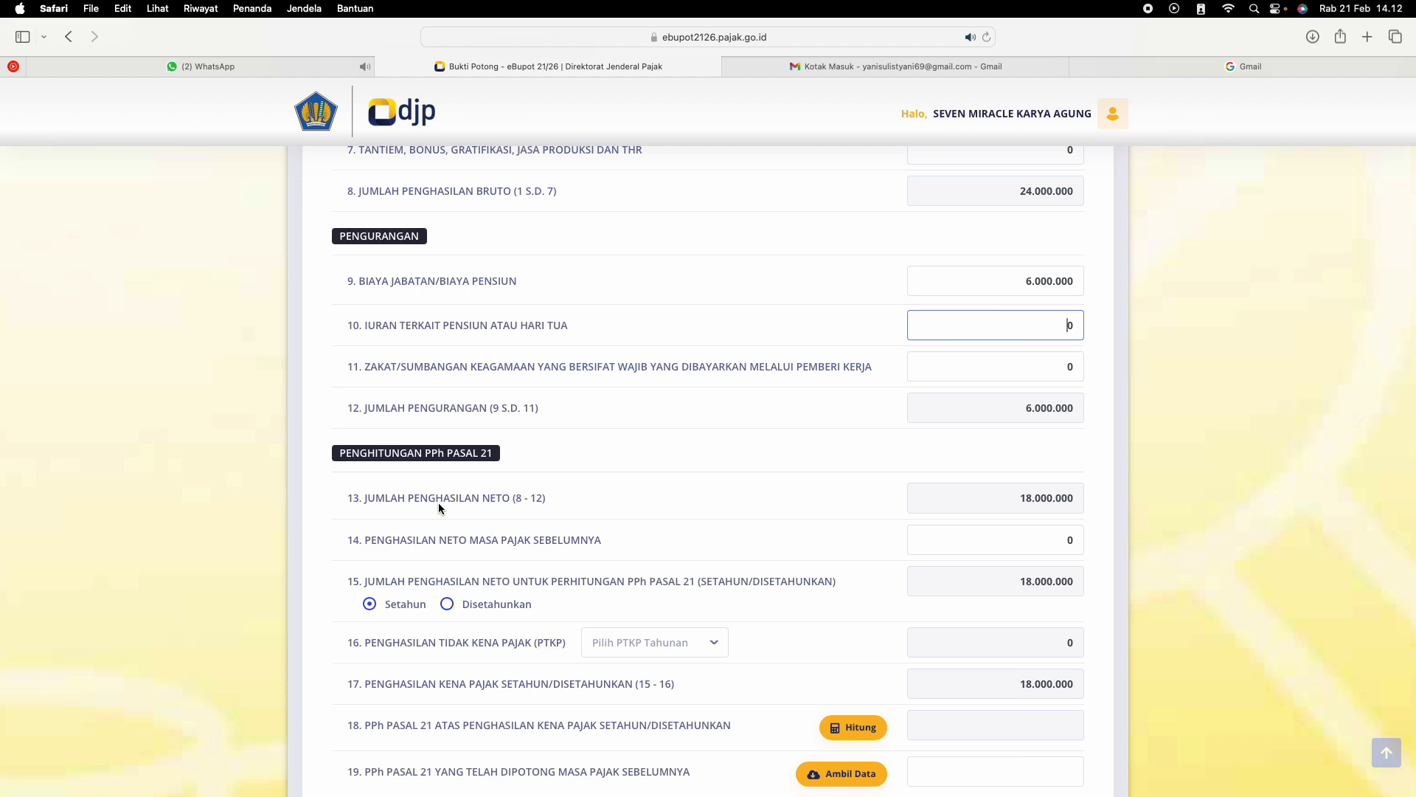
scroll(564, 506, up, 1)
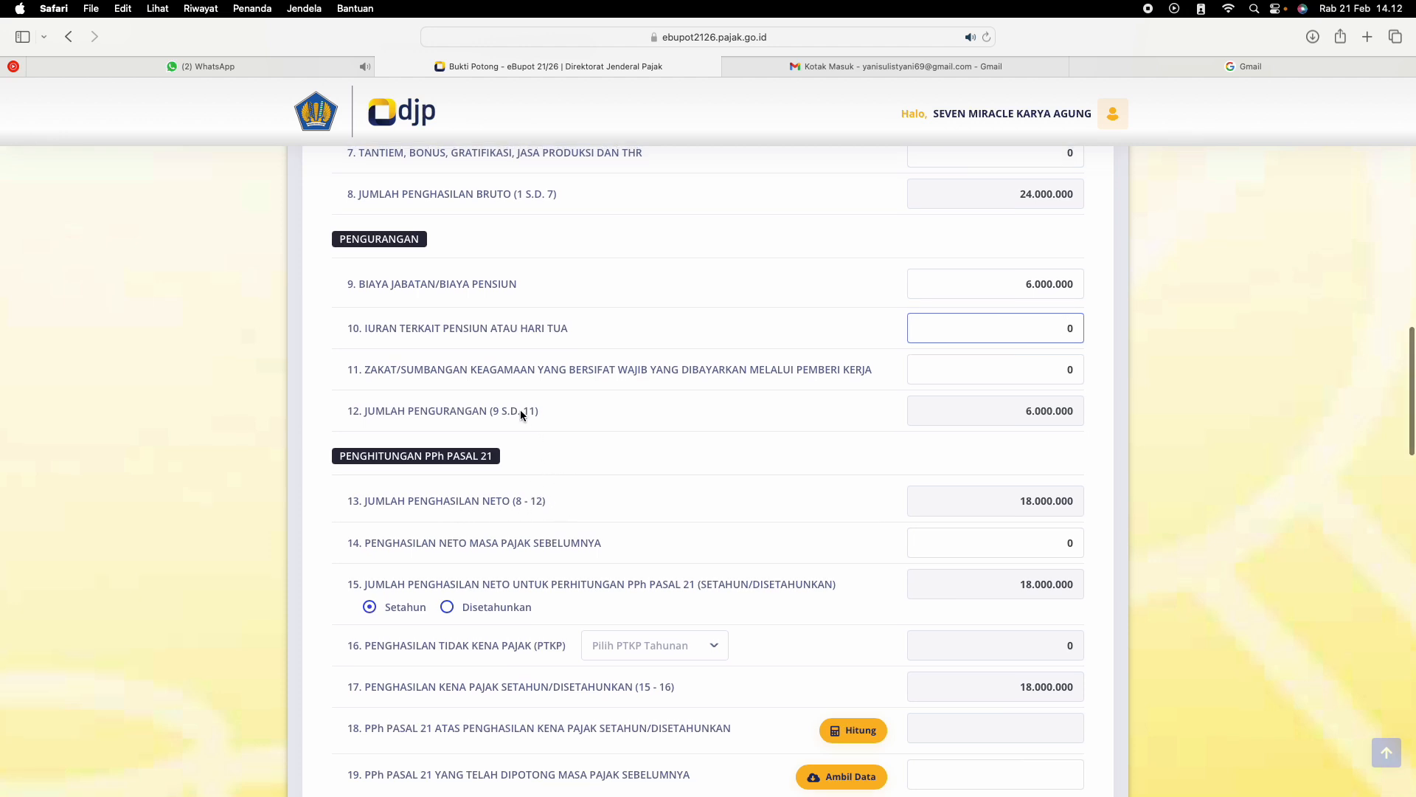
scroll(514, 412, up, 1)
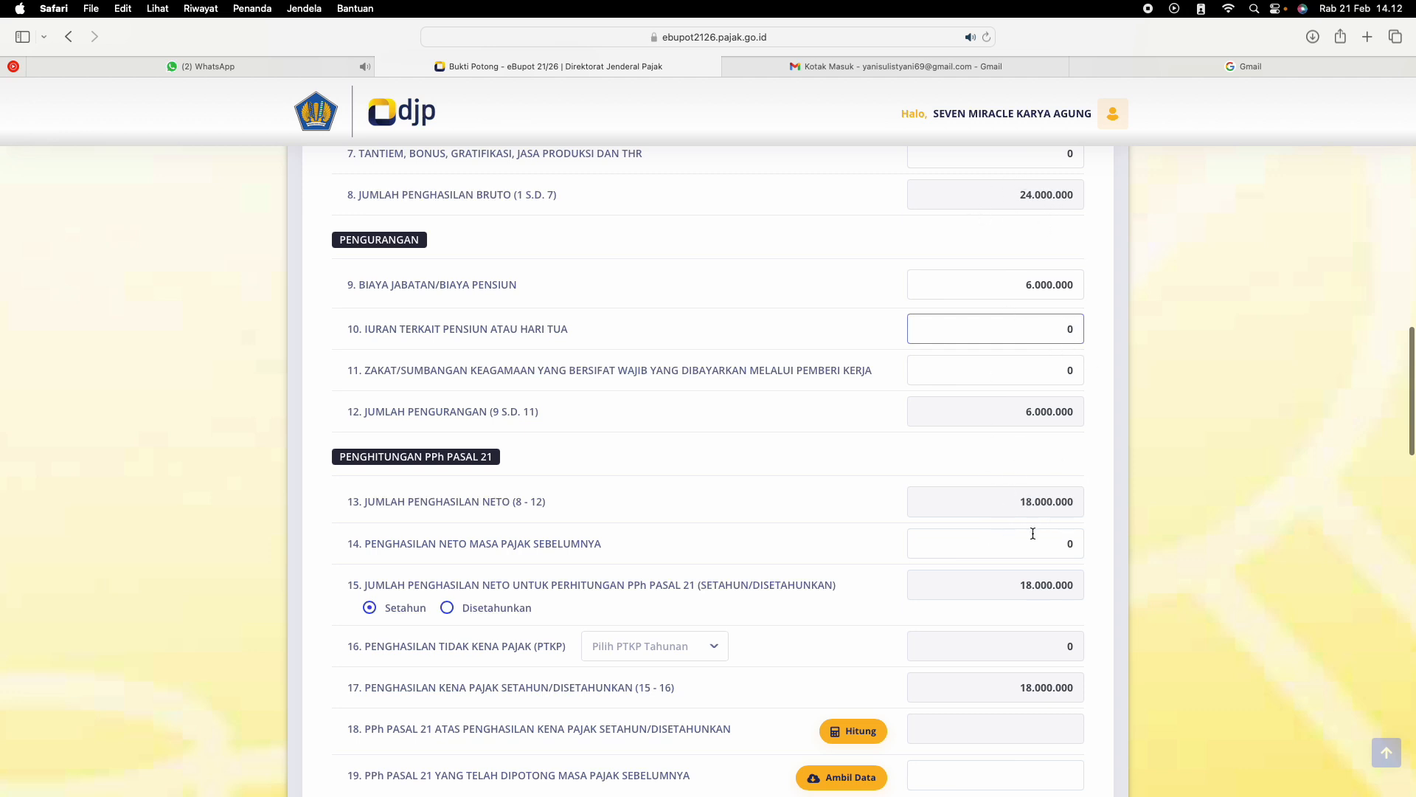
scroll(1028, 528, down, 3)
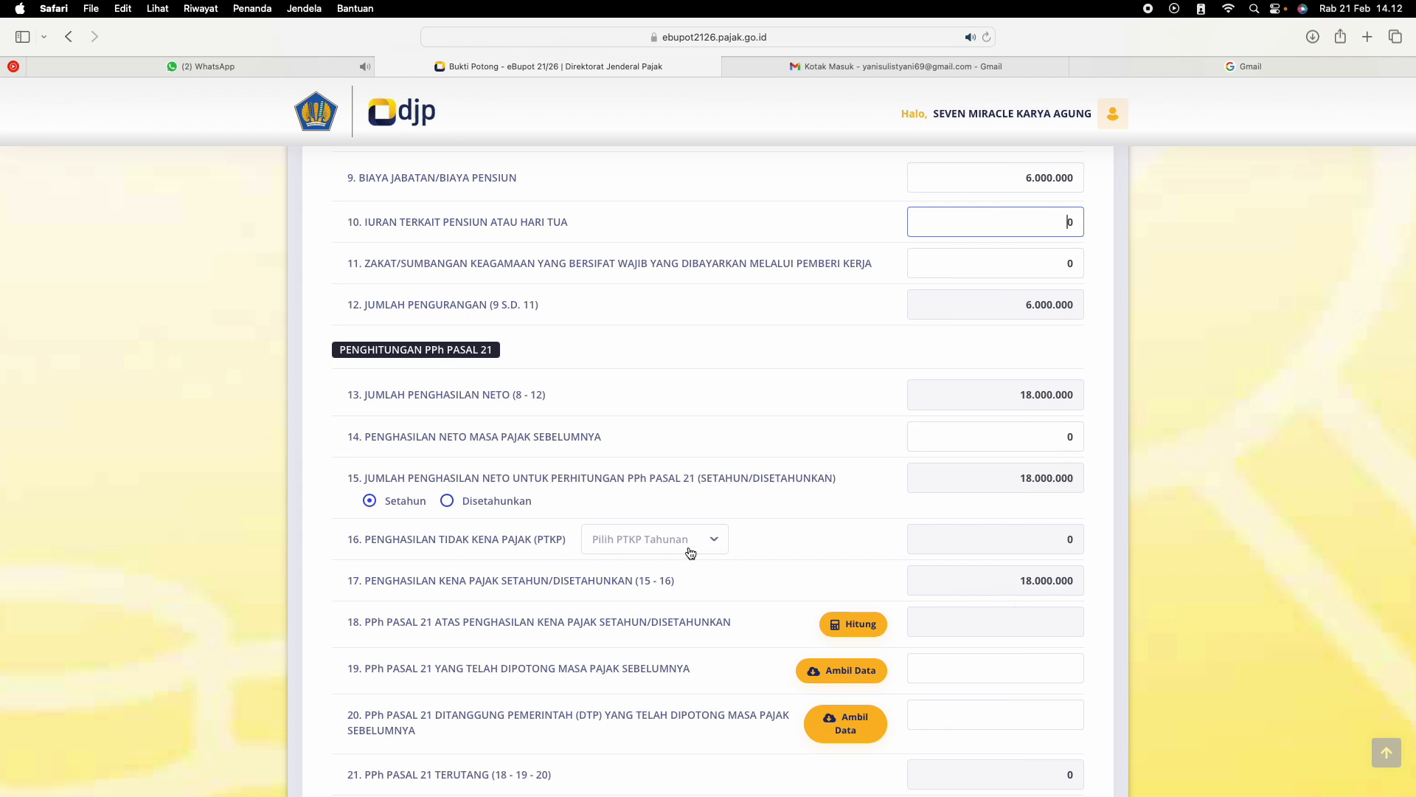
scroll(690, 553, up, 15)
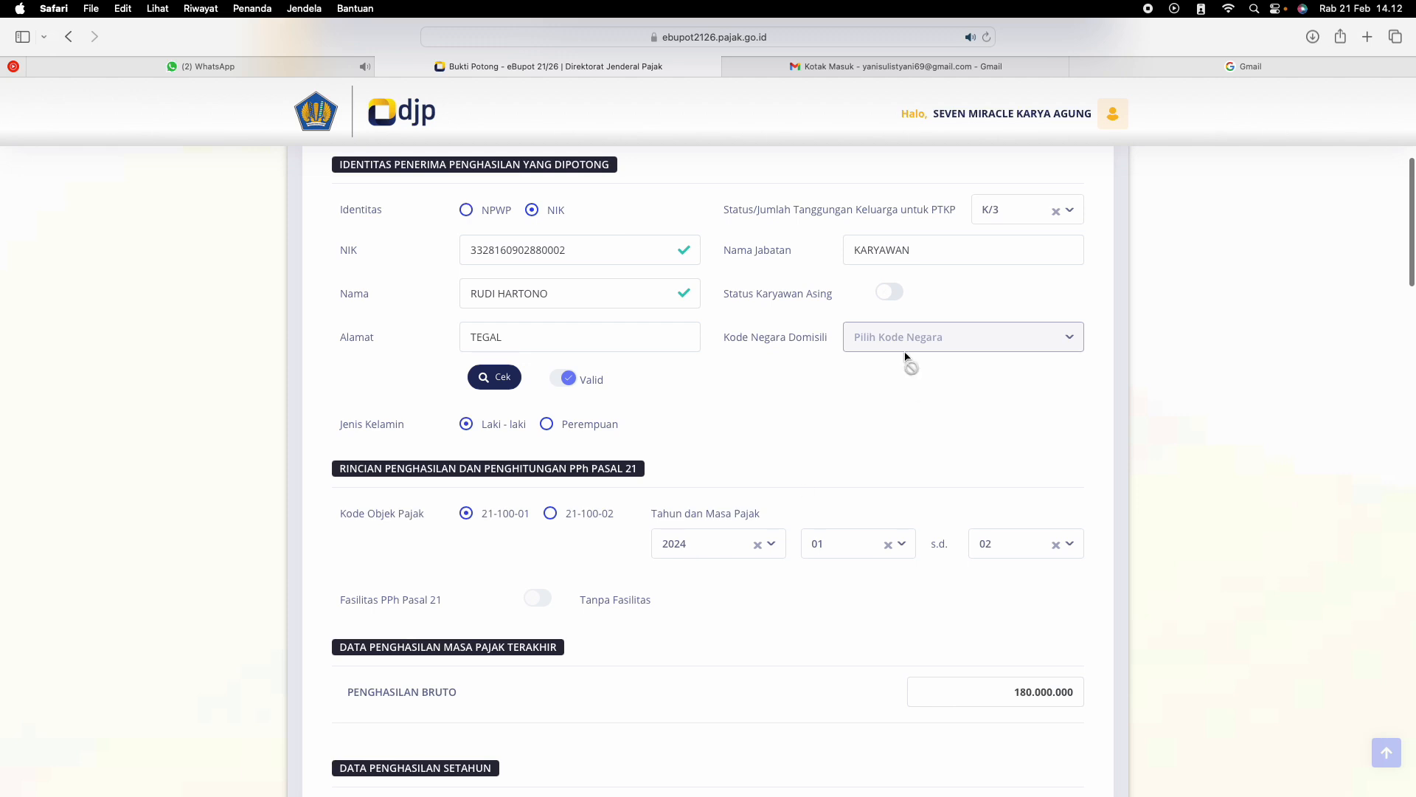
scroll(863, 442, down, 15)
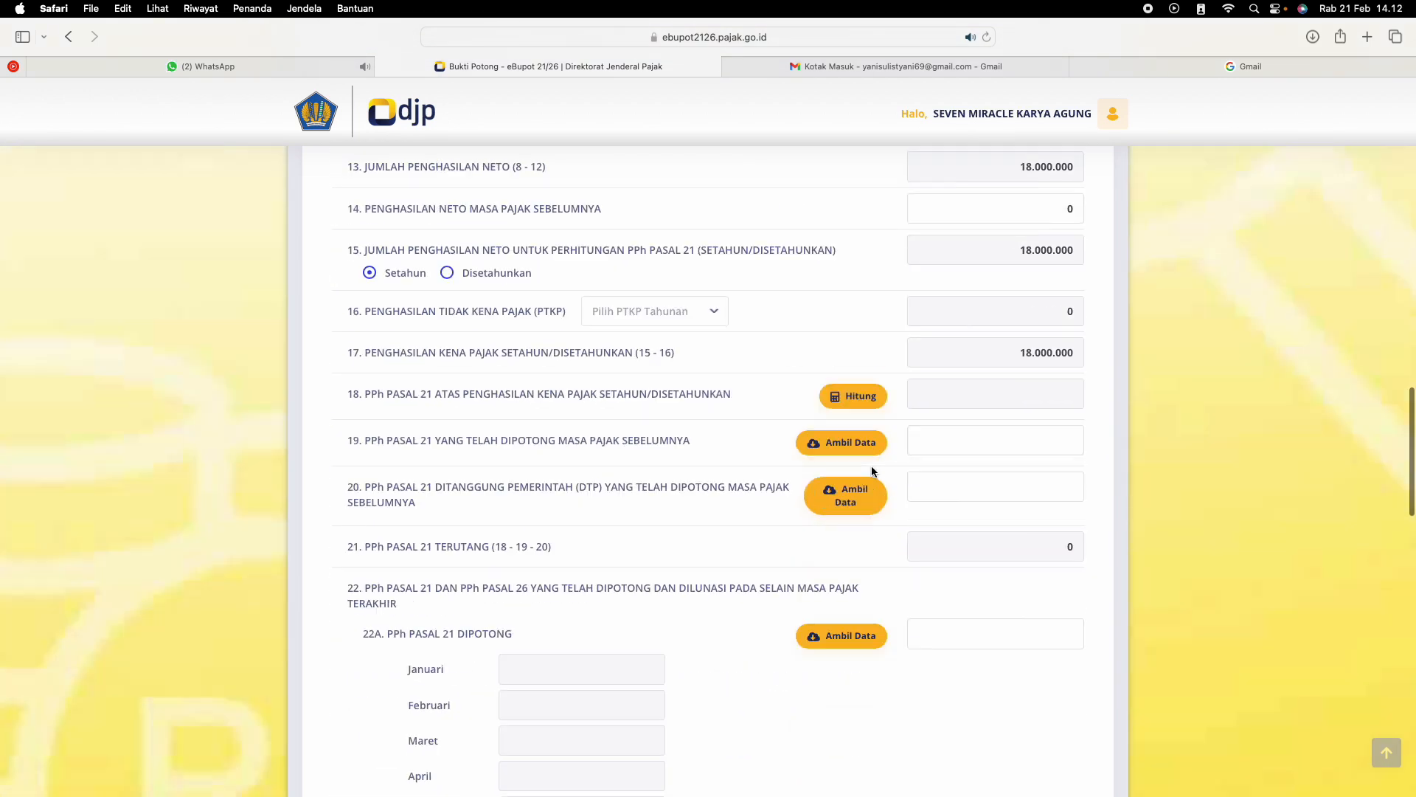
scroll(871, 470, up, 2)
scroll(872, 470, up, 2)
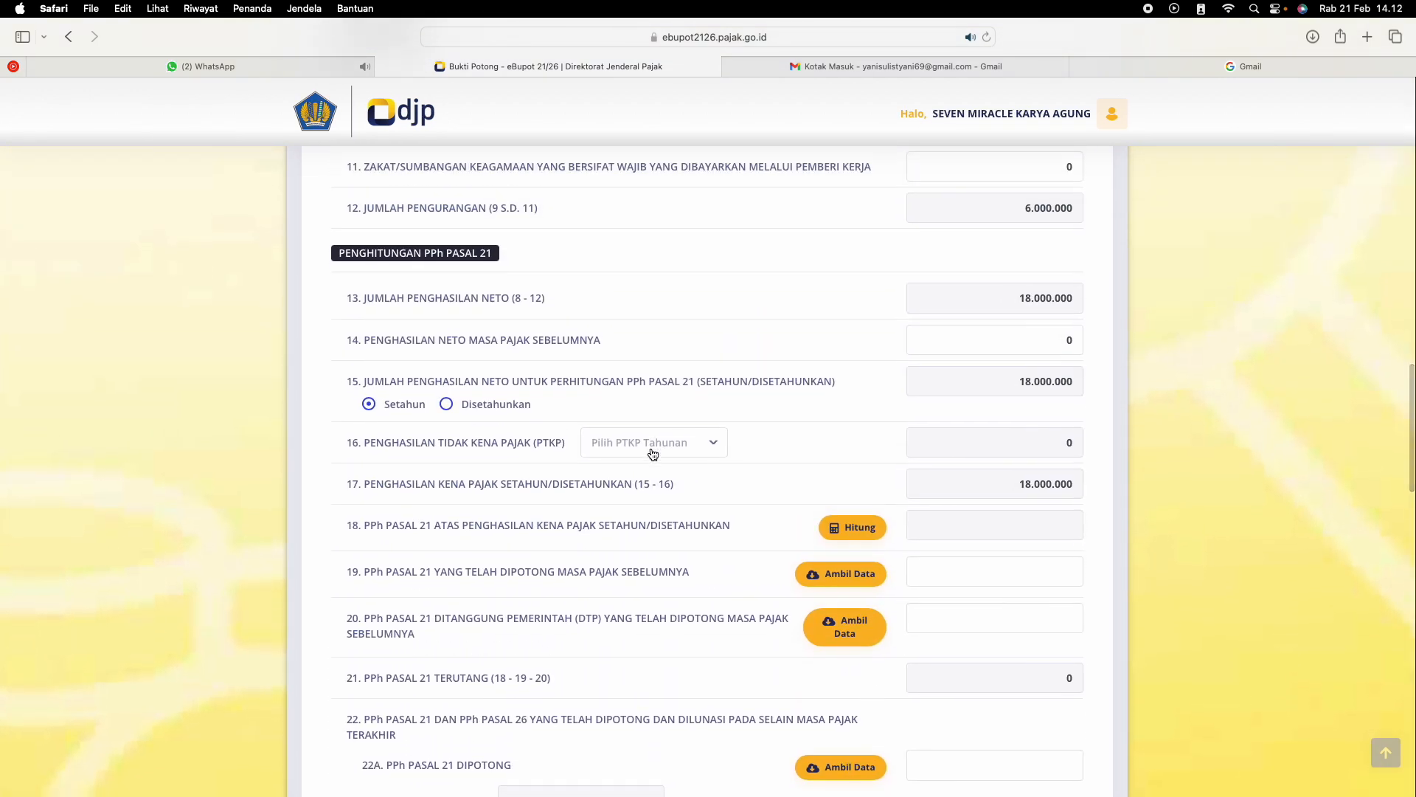
click(651, 439)
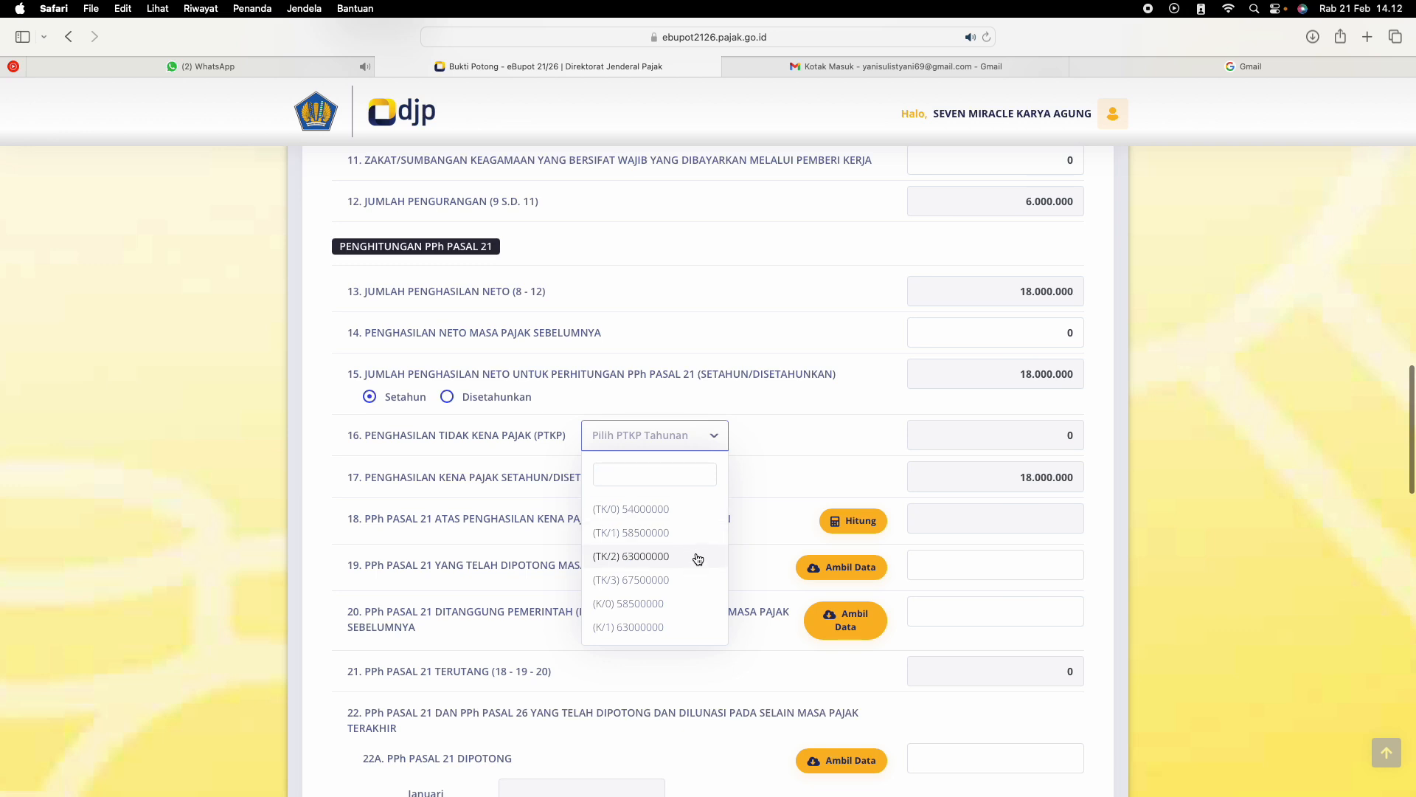
scroll(657, 593, down, 2)
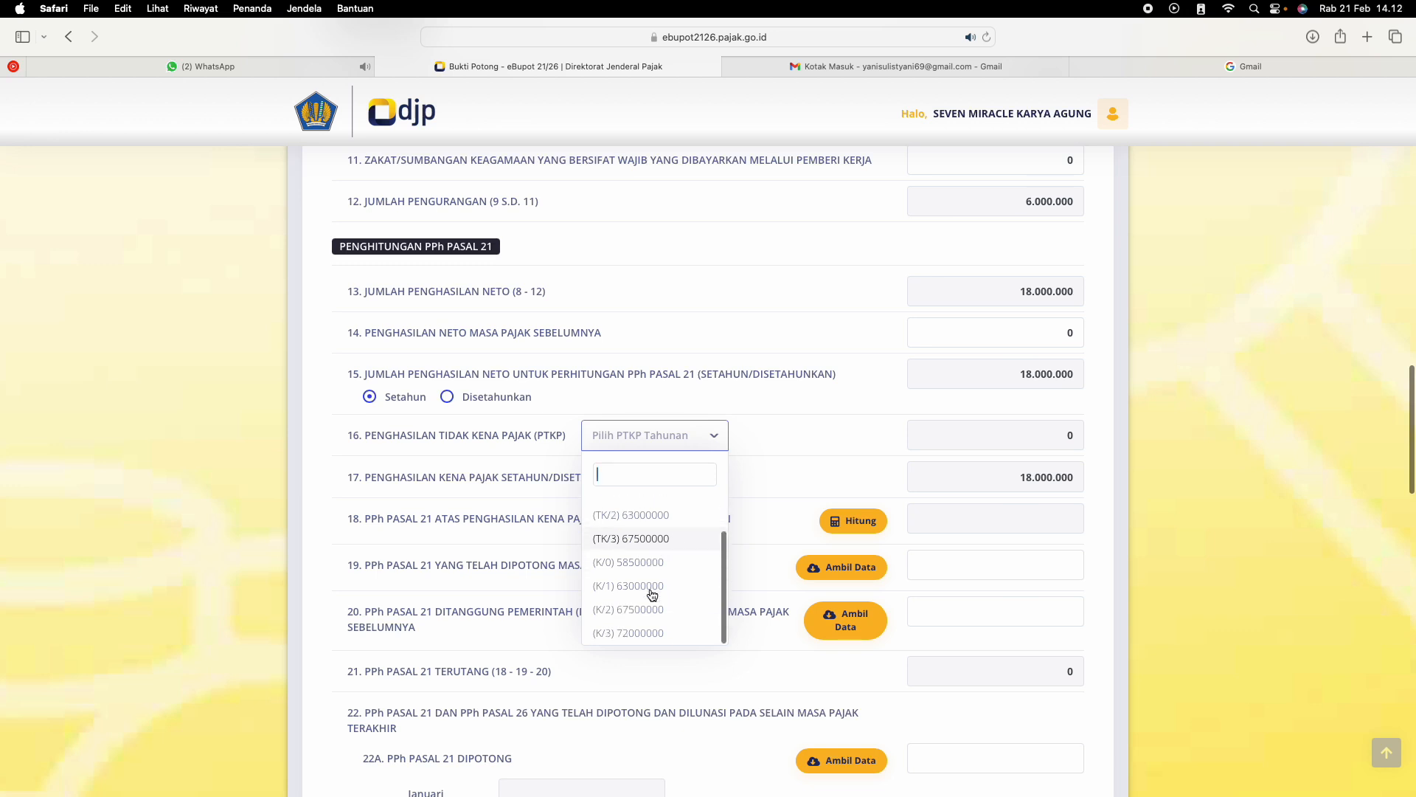
click(649, 627)
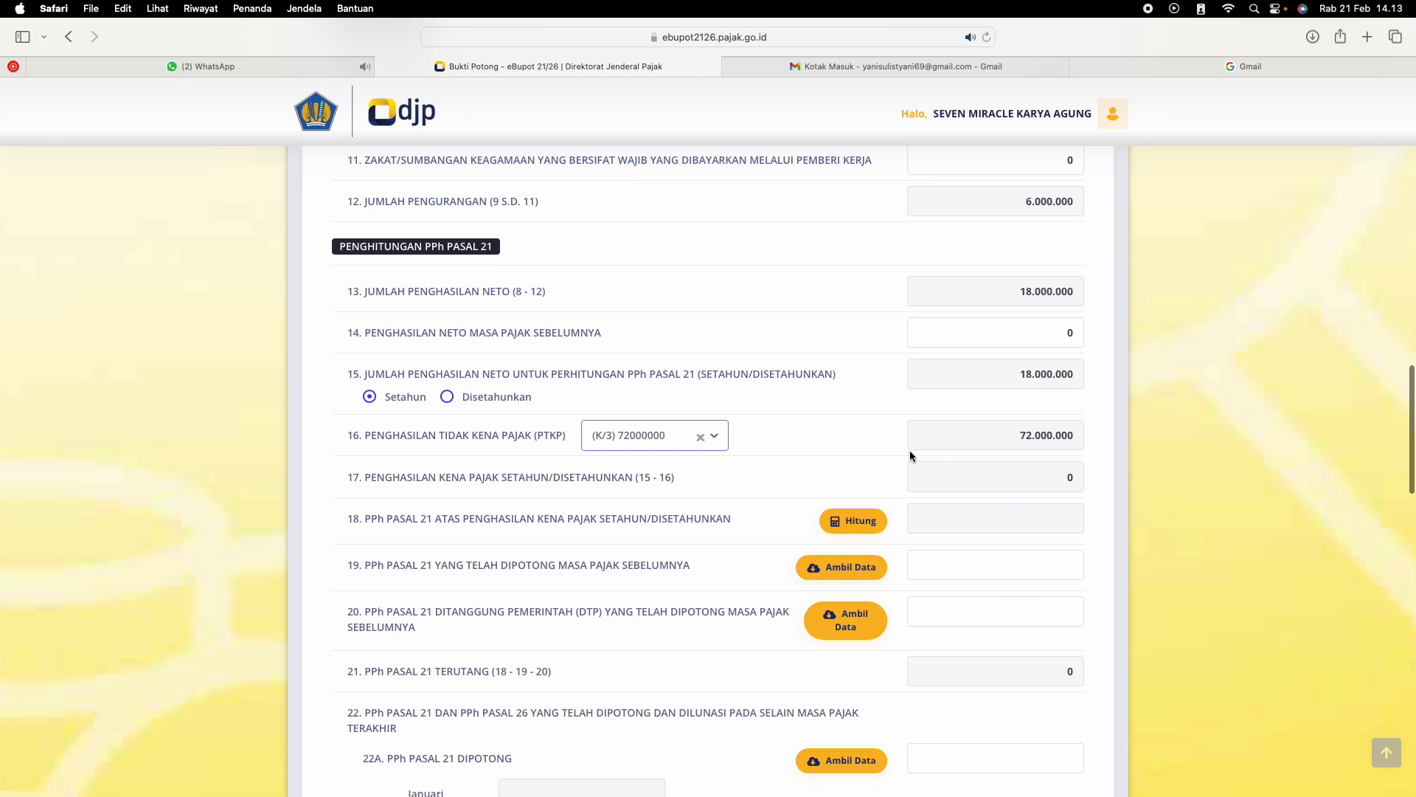
click(849, 523)
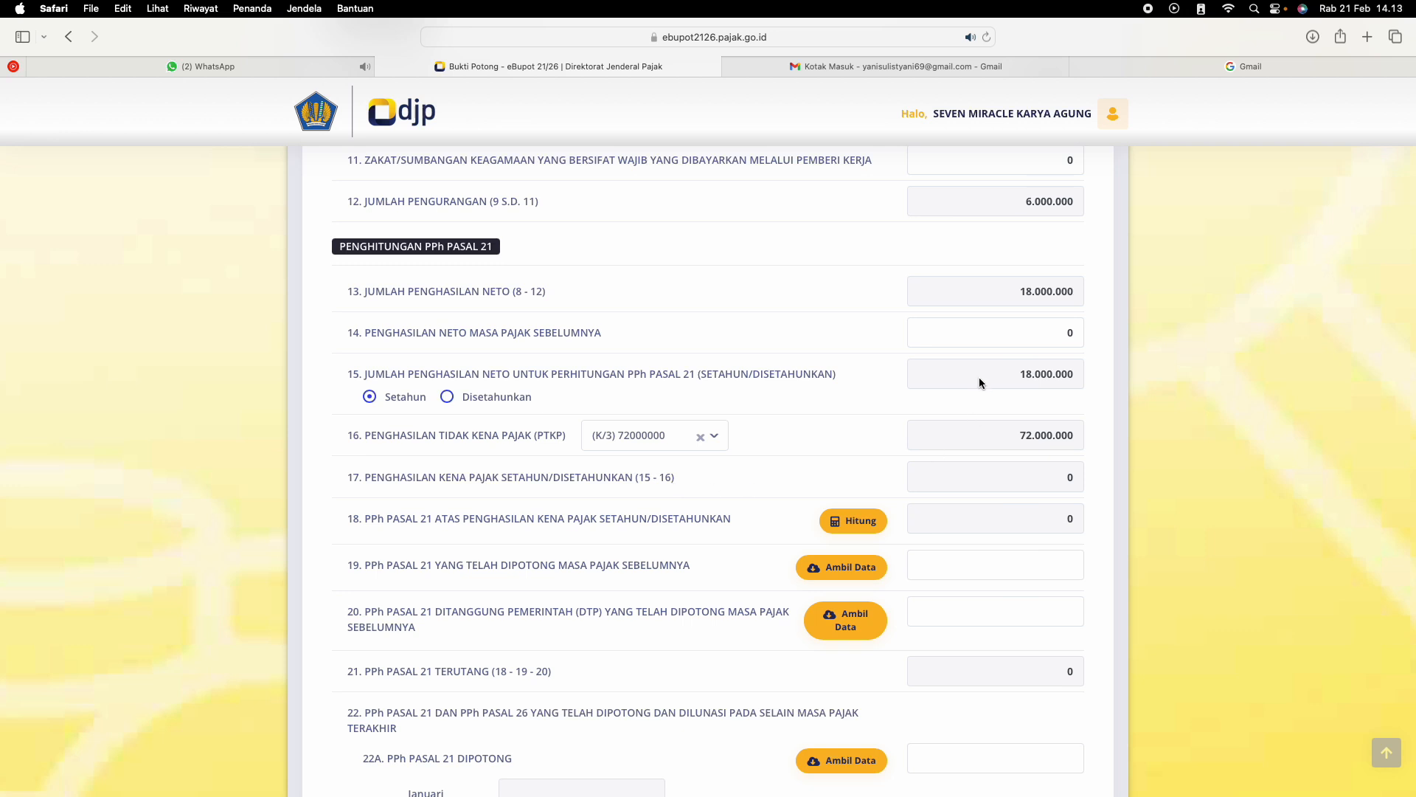
Set Gaji atau Uang Pensiunan Berkala in the annual income data to 180.000.000
scroll(979, 378, up, 10)
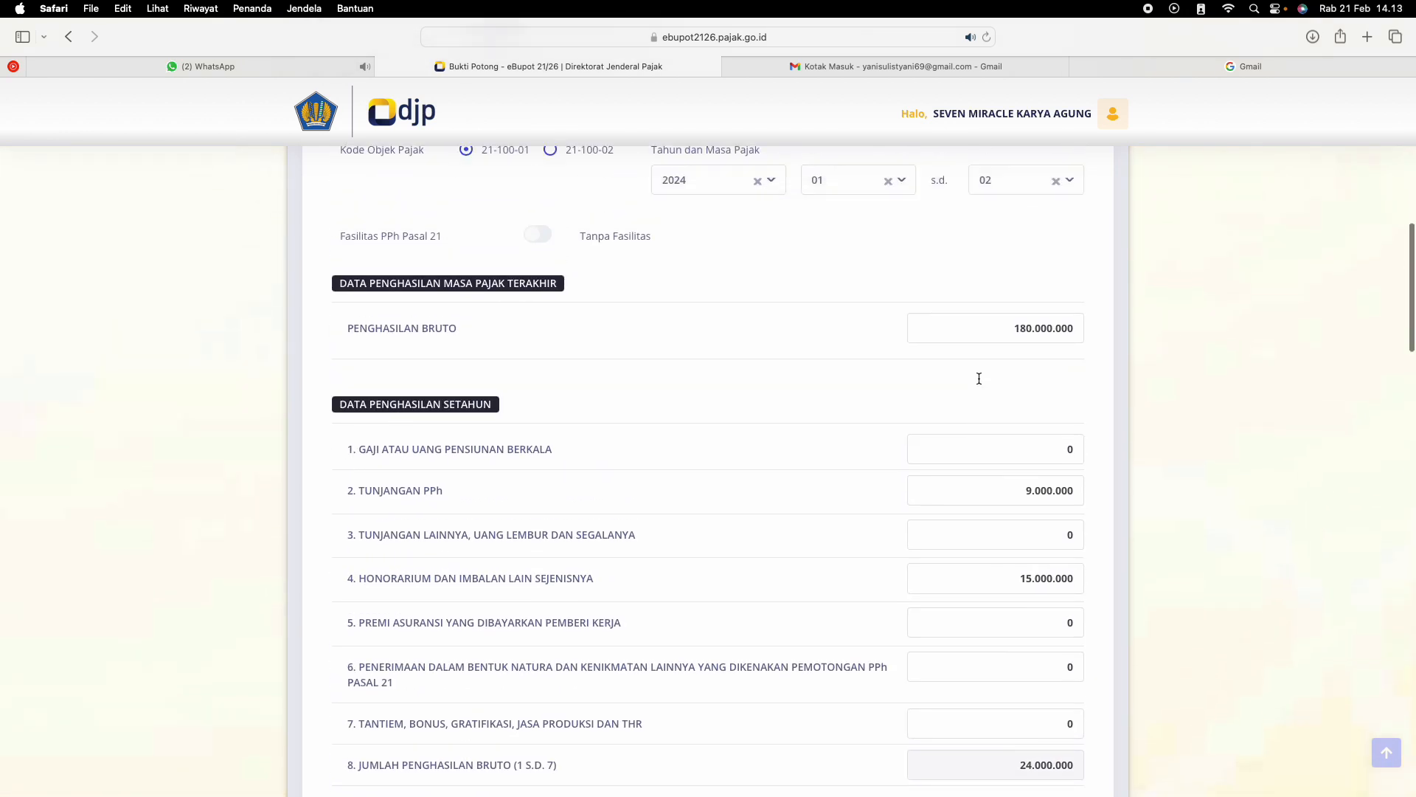
scroll(979, 379, down, 3)
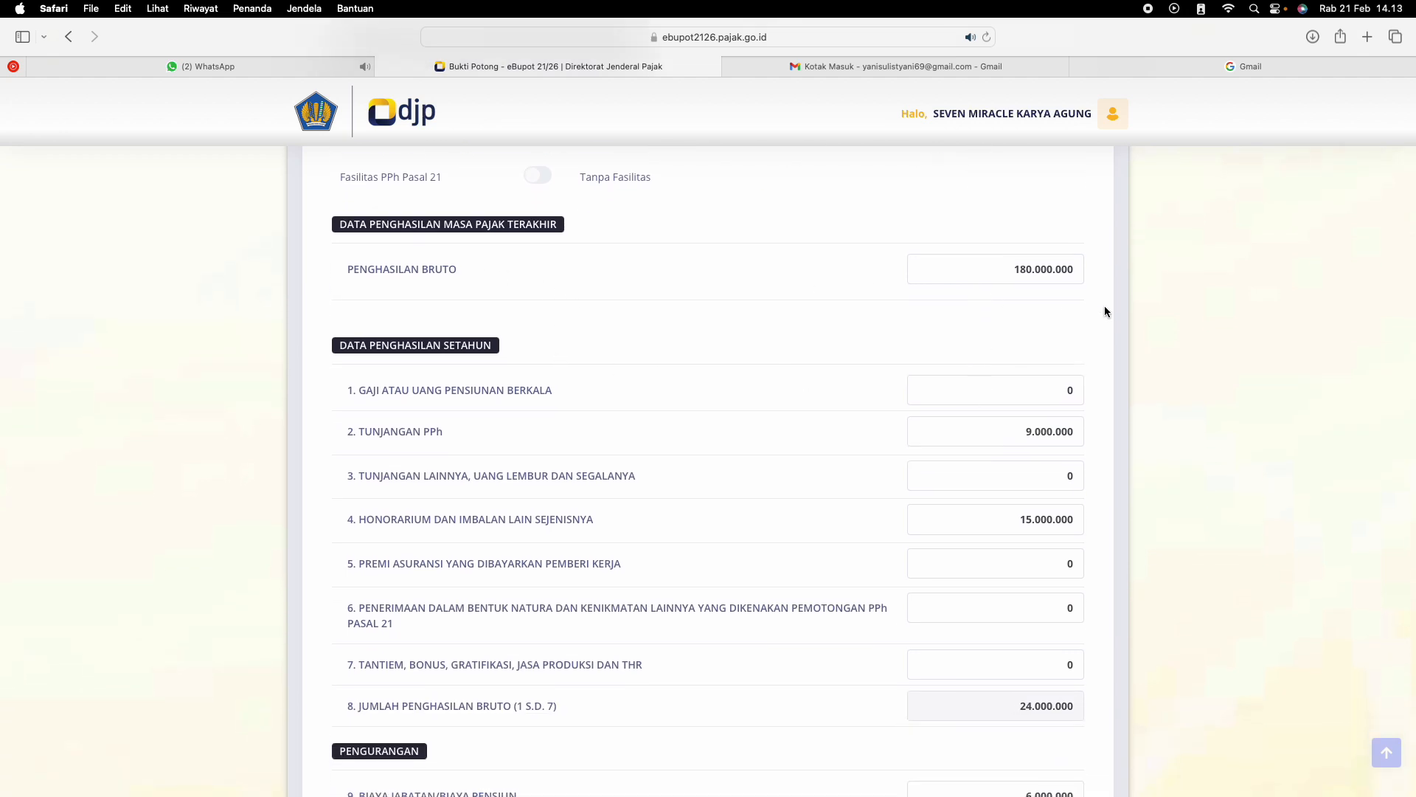
click(1067, 390)
text(1)
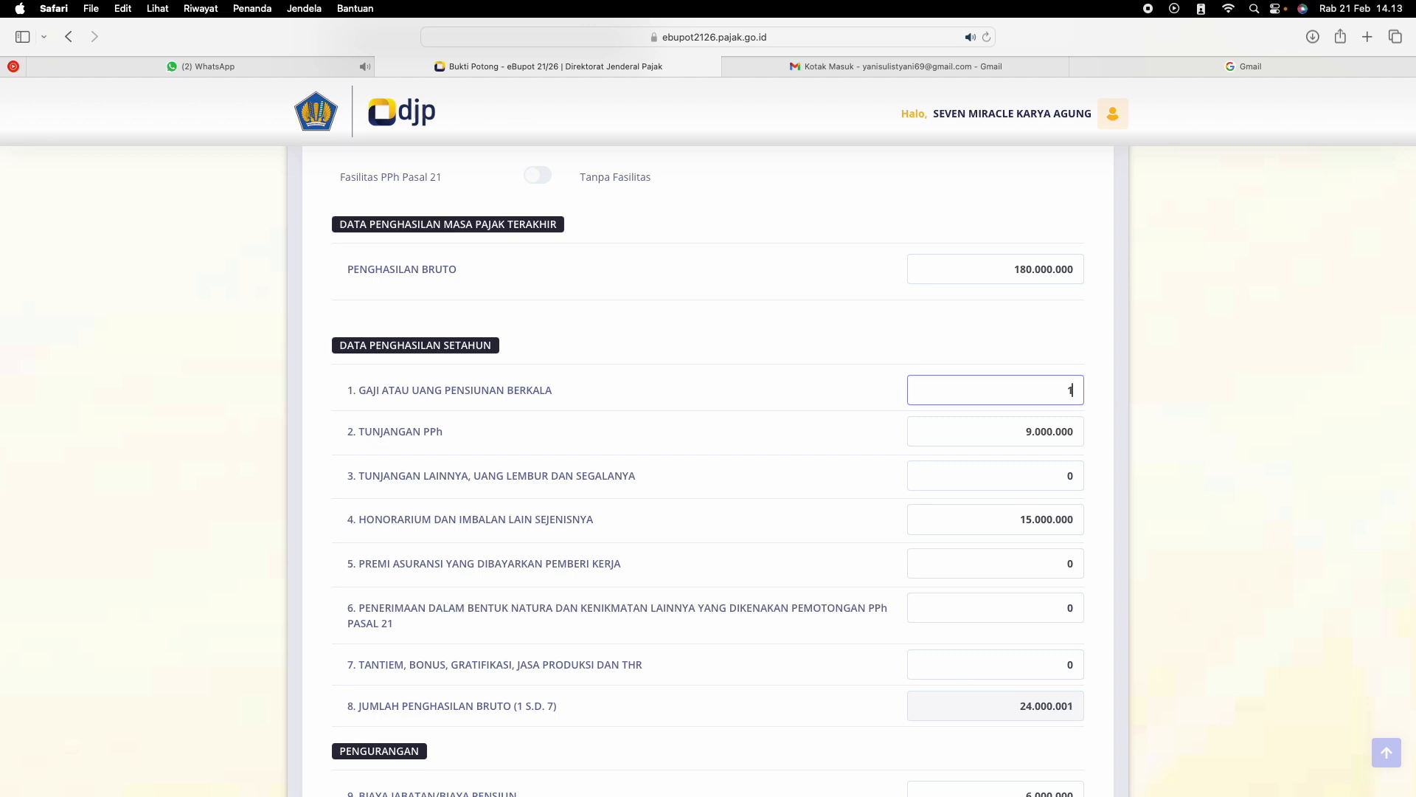
text(80.000.000)
Check the recalculated income rows and change Penghasilan Bruto for the last tax period to 15.000.000
scroll(1085, 376, down, 10)
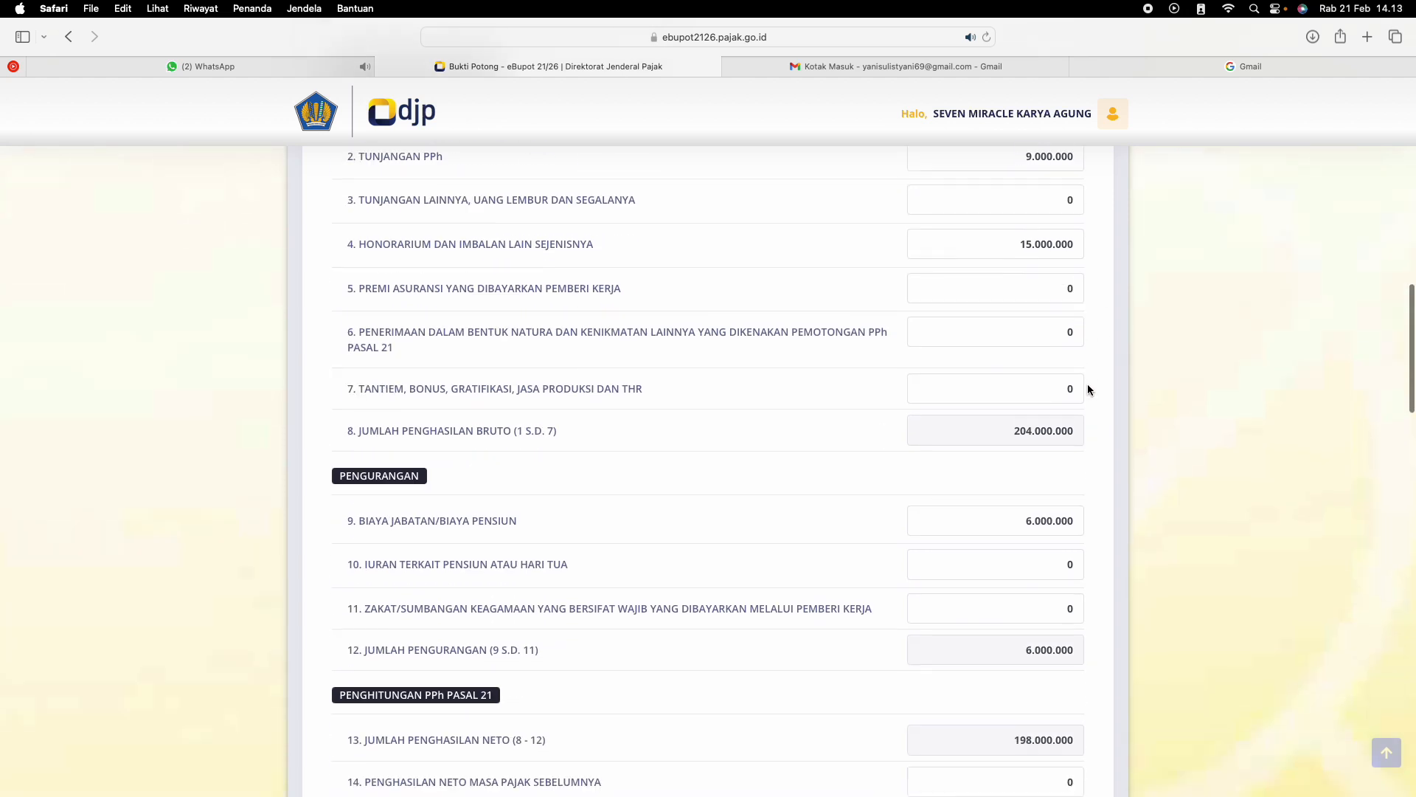
scroll(1087, 390, down, 2)
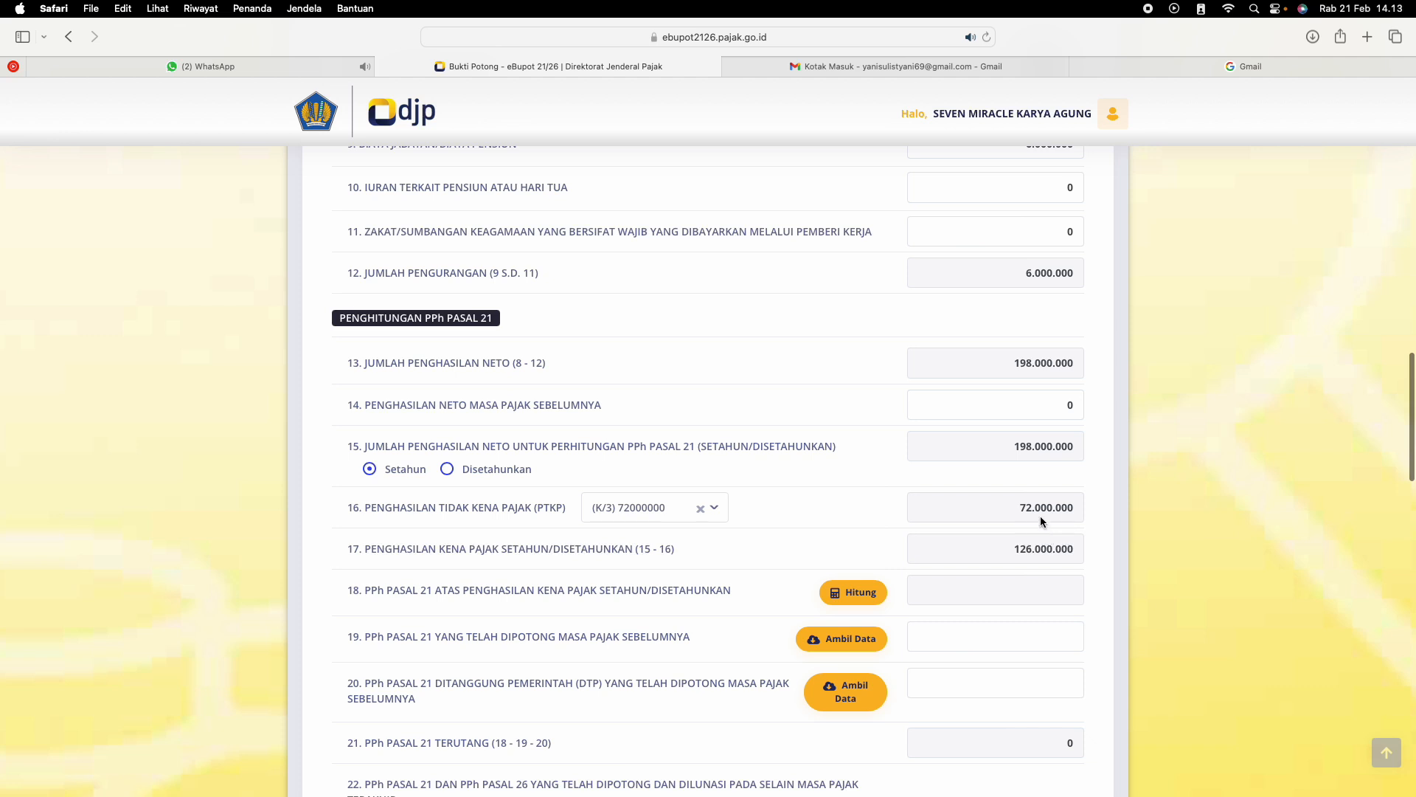
scroll(1029, 498, up, 15)
scroll(971, 444, down, 5)
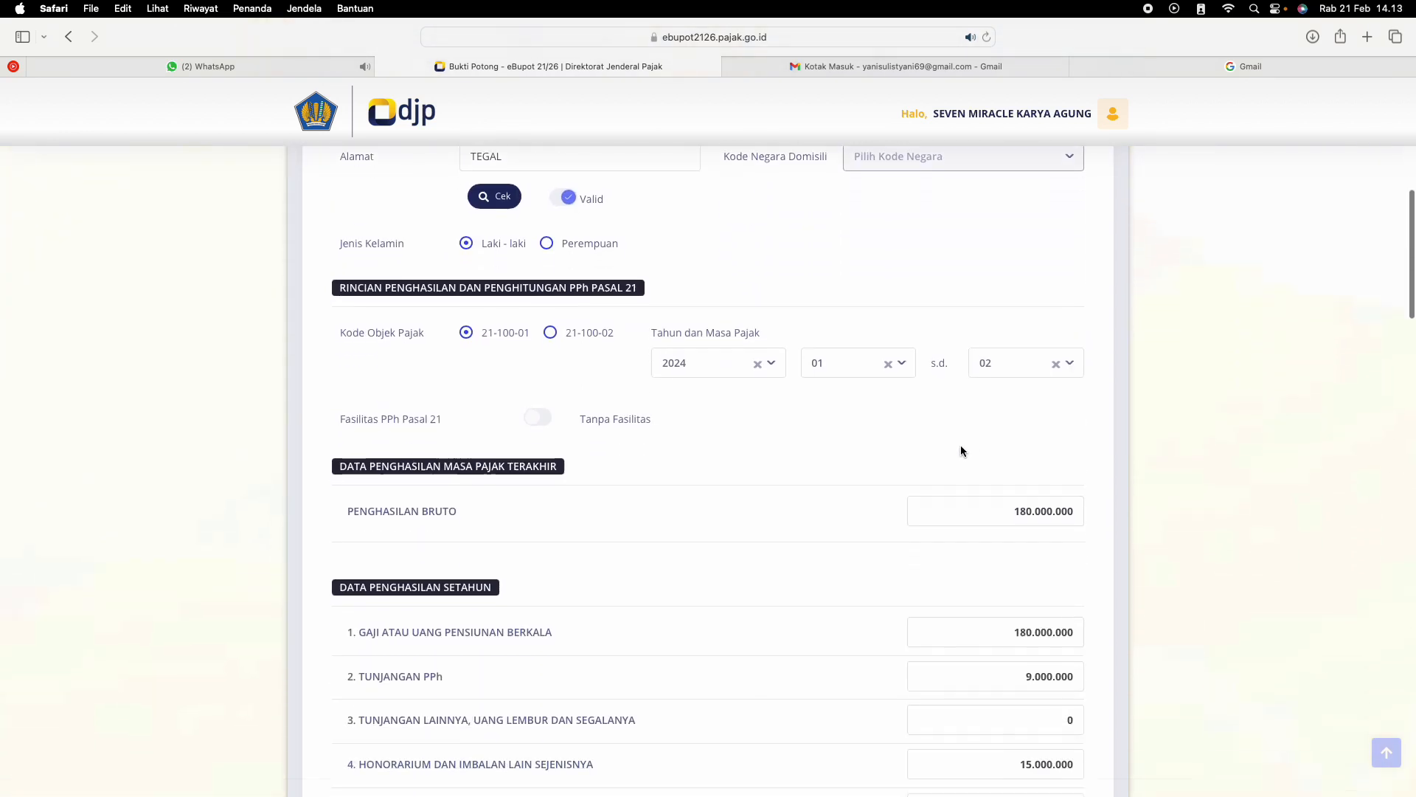
scroll(960, 445, down, 1)
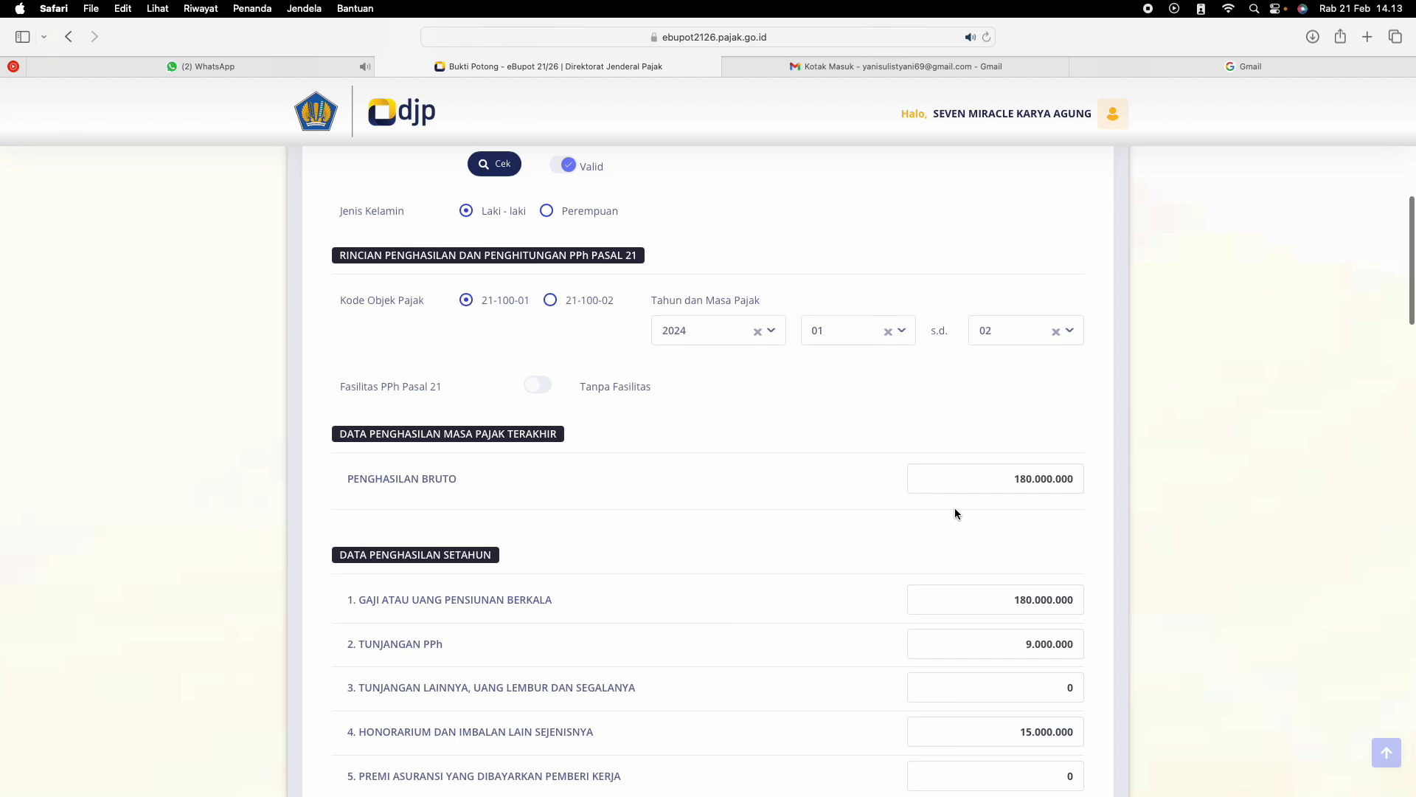
drag(1008, 483, 1118, 489)
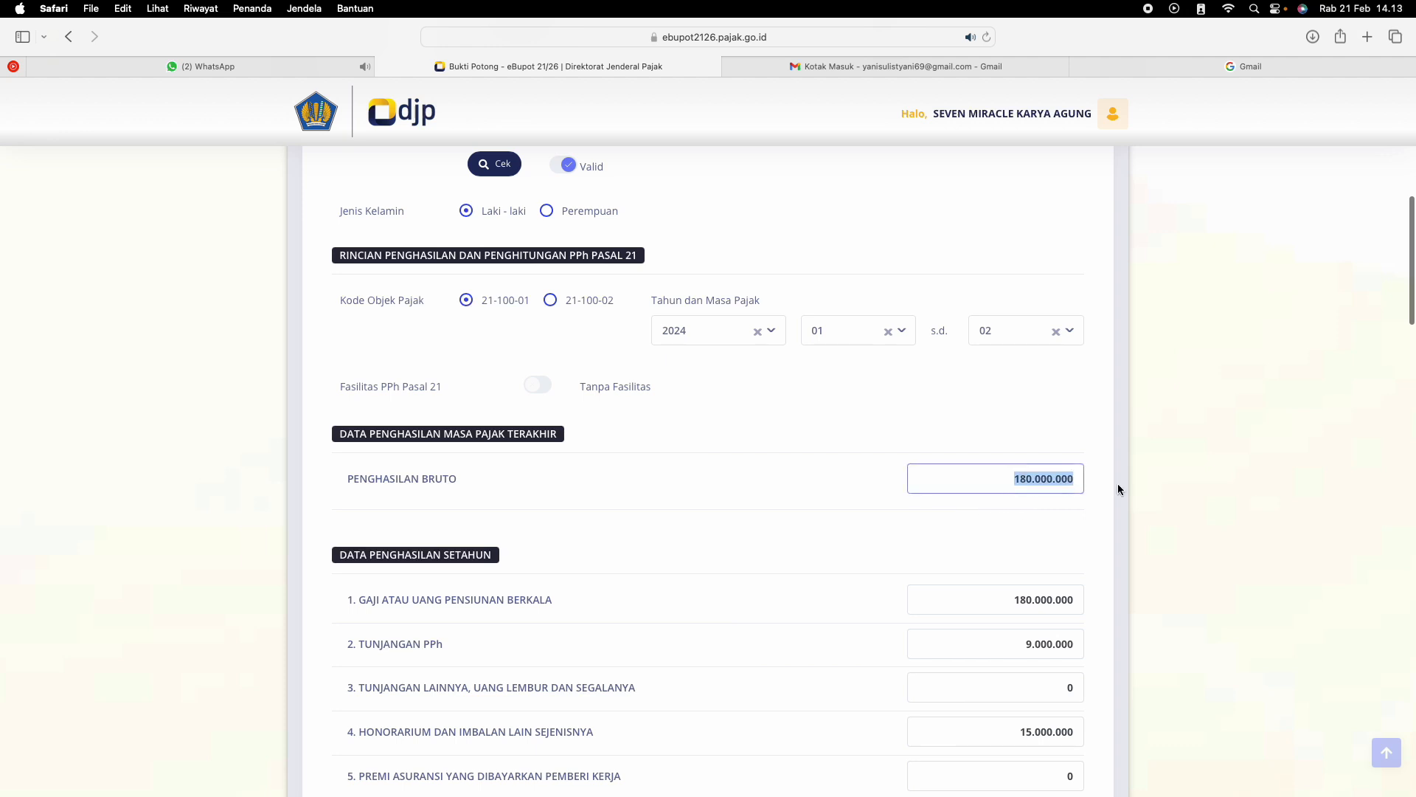
text(15.000.000)
click(1029, 518)
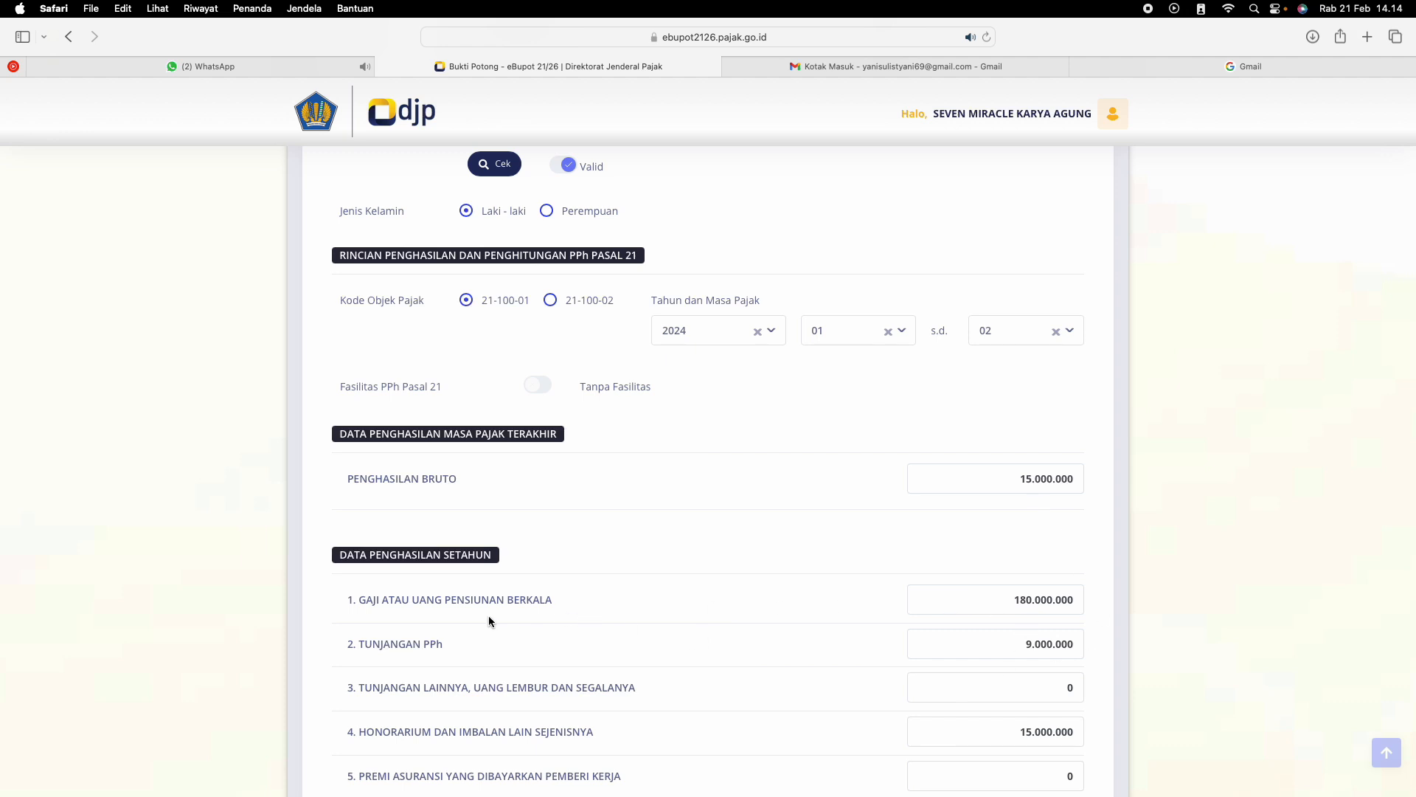
scroll(430, 609, down, 2)
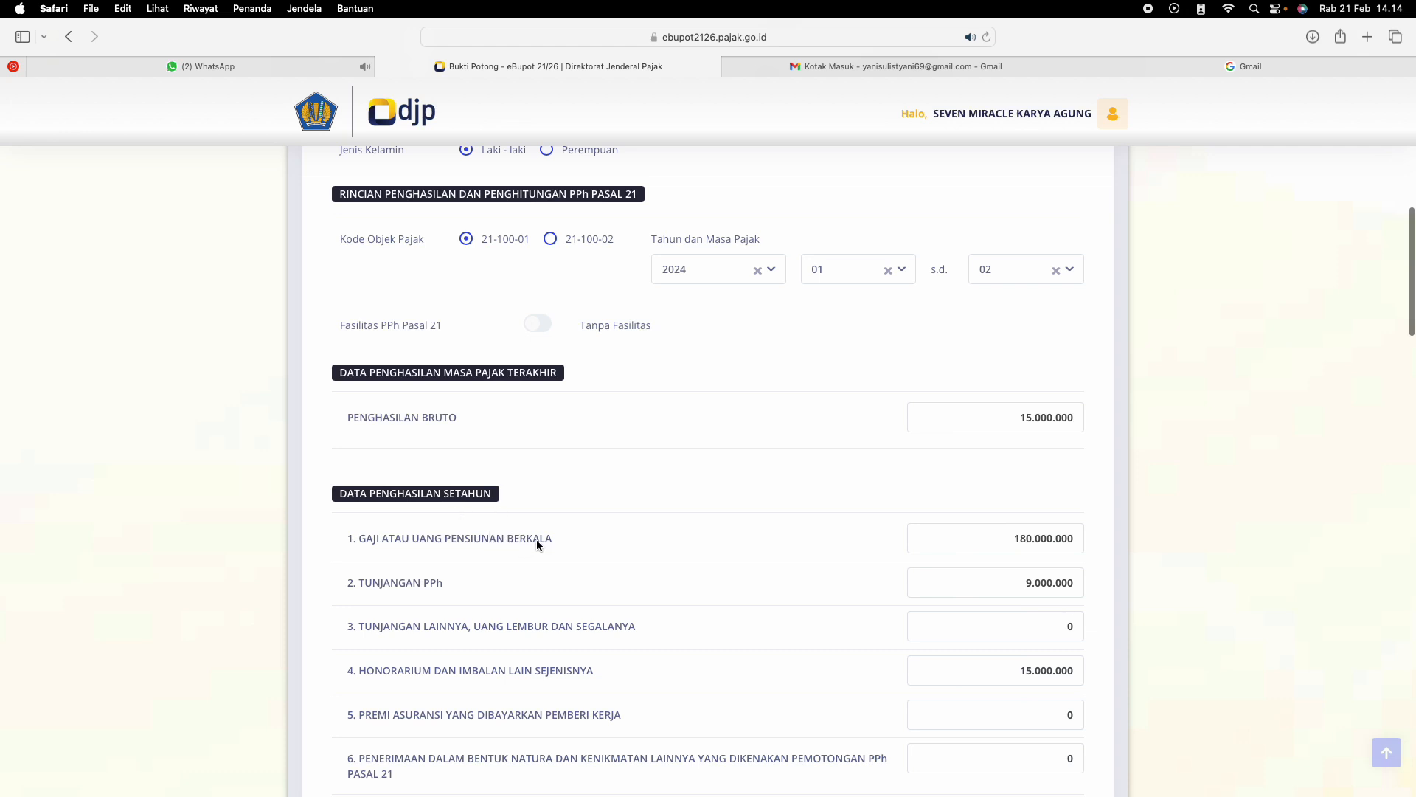
Calculate PPh Pasal 21 on the taxable income in row 18 and retrieve the tax withheld in previous periods for row 19
scroll(819, 569, down, 2)
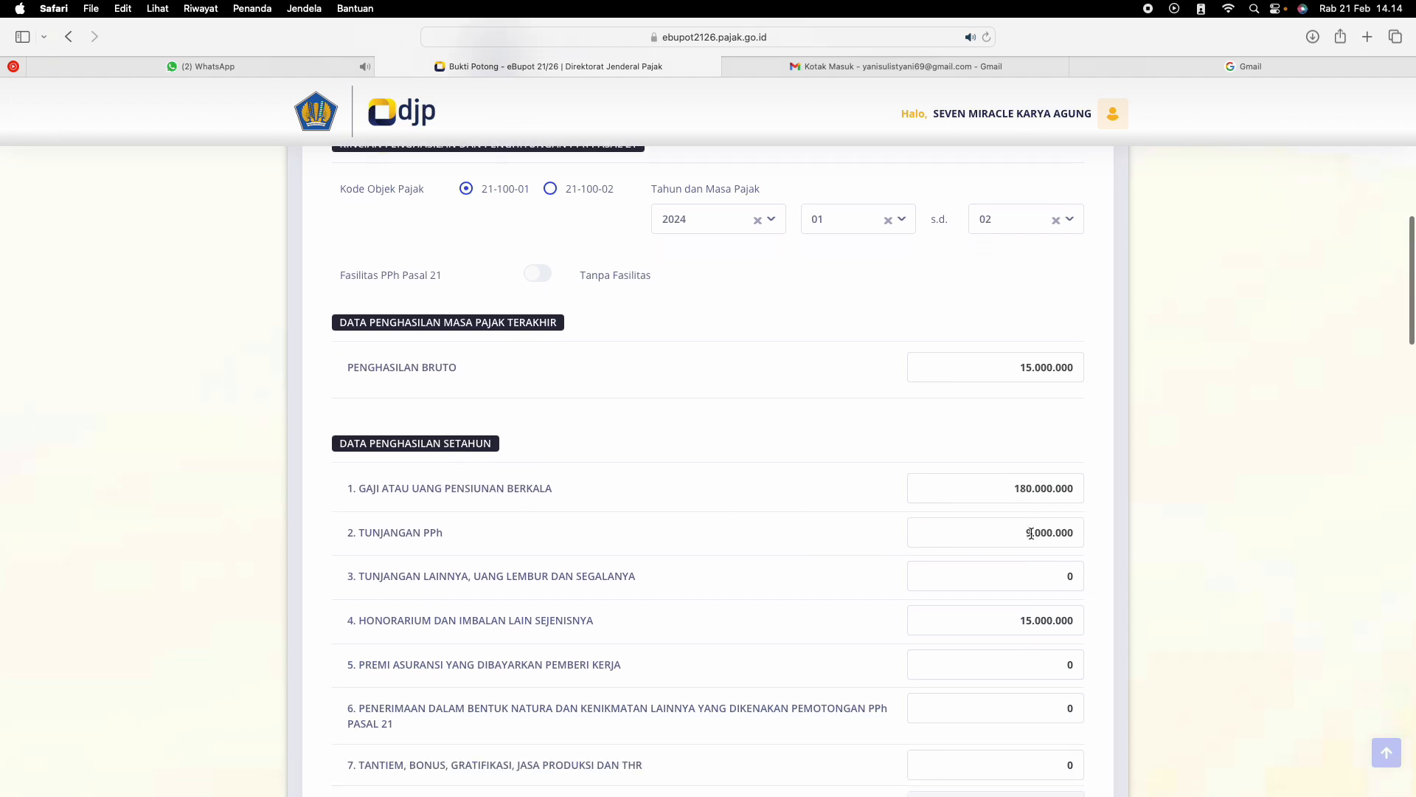
scroll(1027, 564, down, 20)
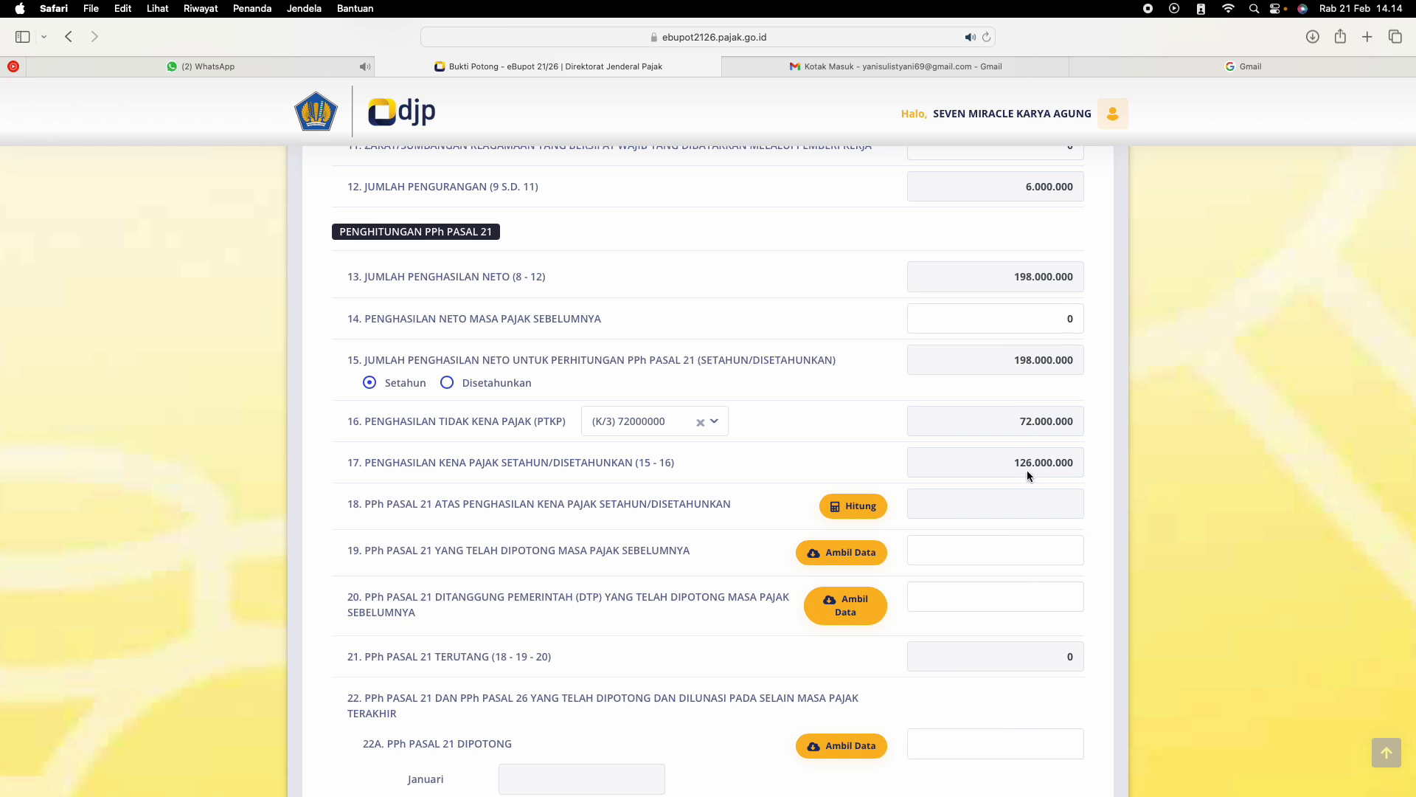
click(838, 509)
click(848, 554)
Examine PPh Pasal 21 Terutang and the monthly withheld and government-borne tax fields in rows 22A and 22B
scroll(678, 590, down, 2)
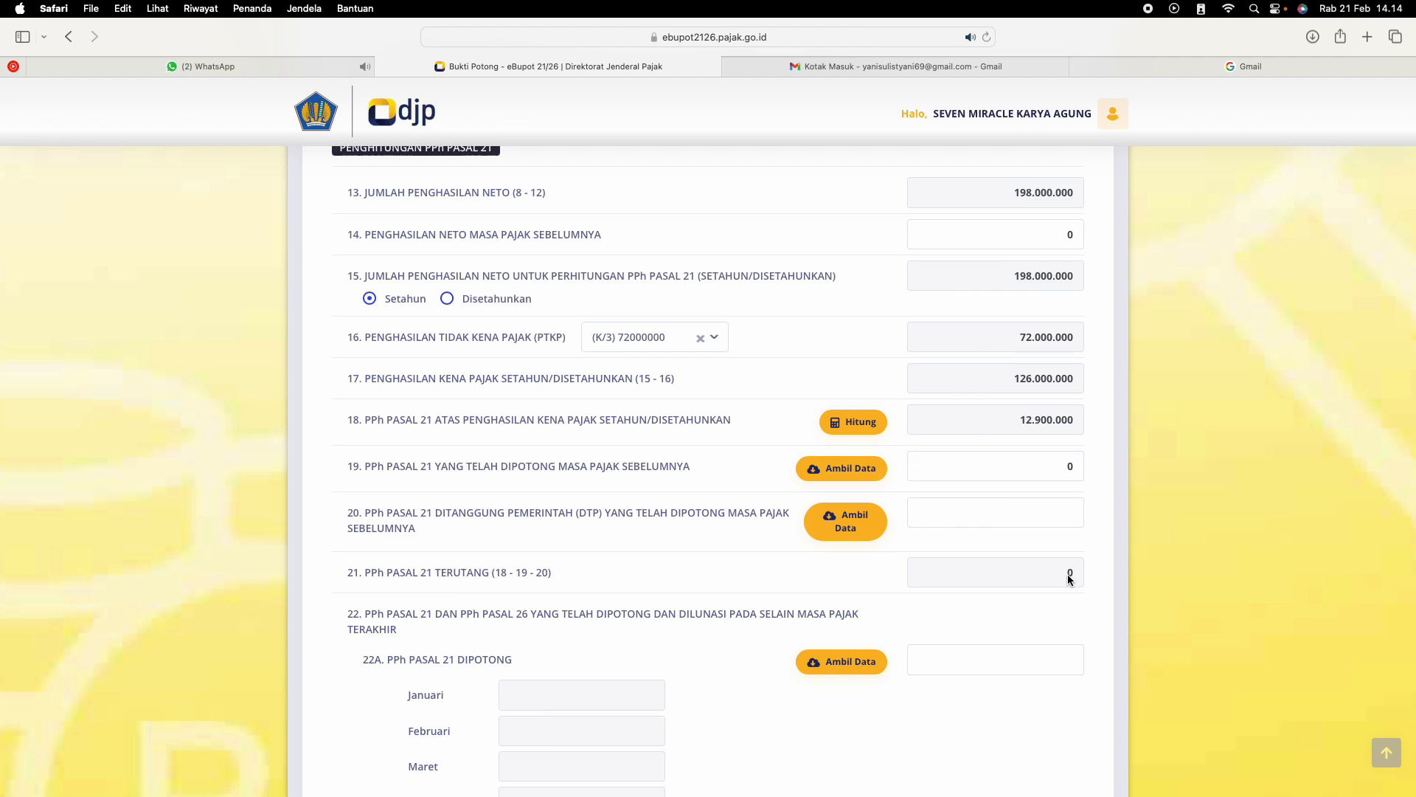
scroll(755, 545, down, 2)
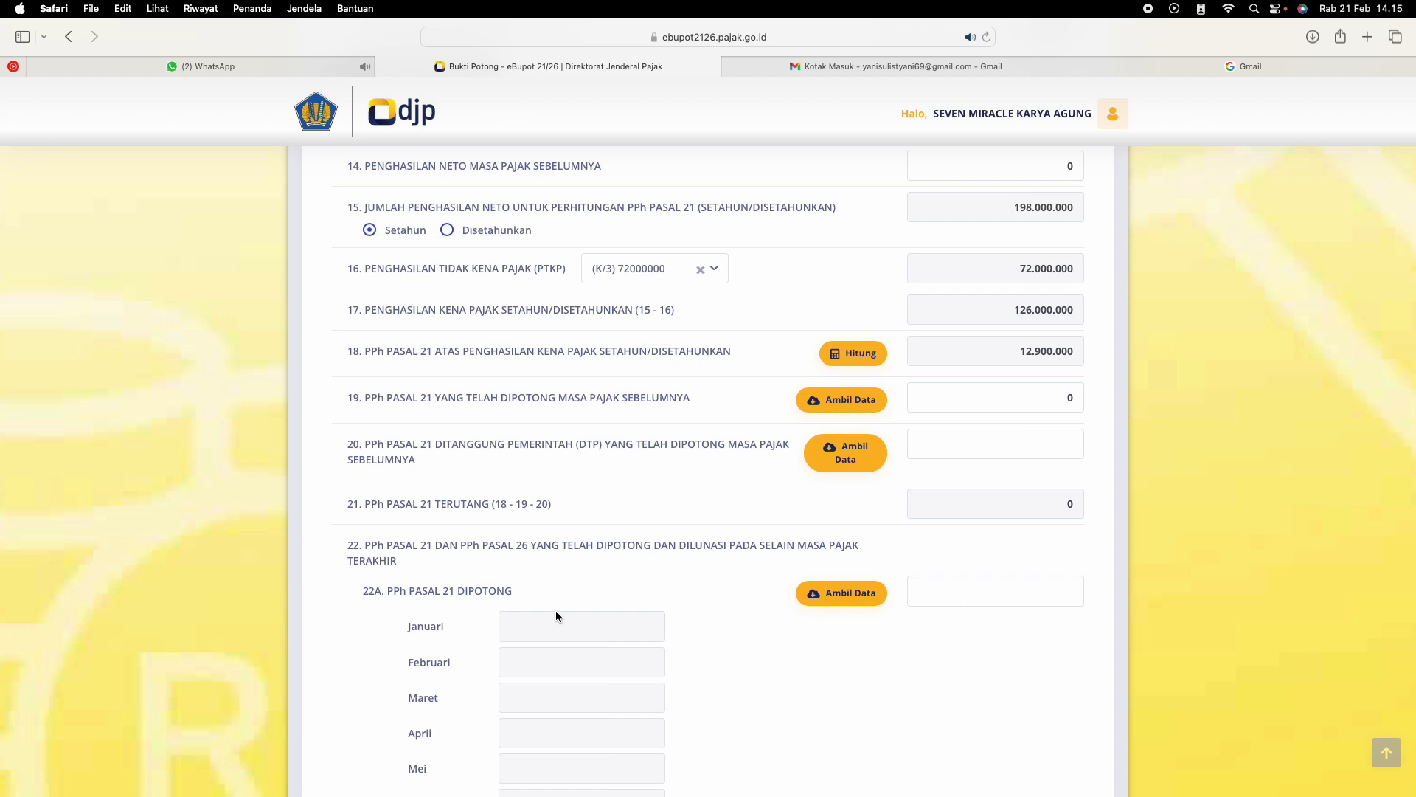
scroll(556, 612, down, 10)
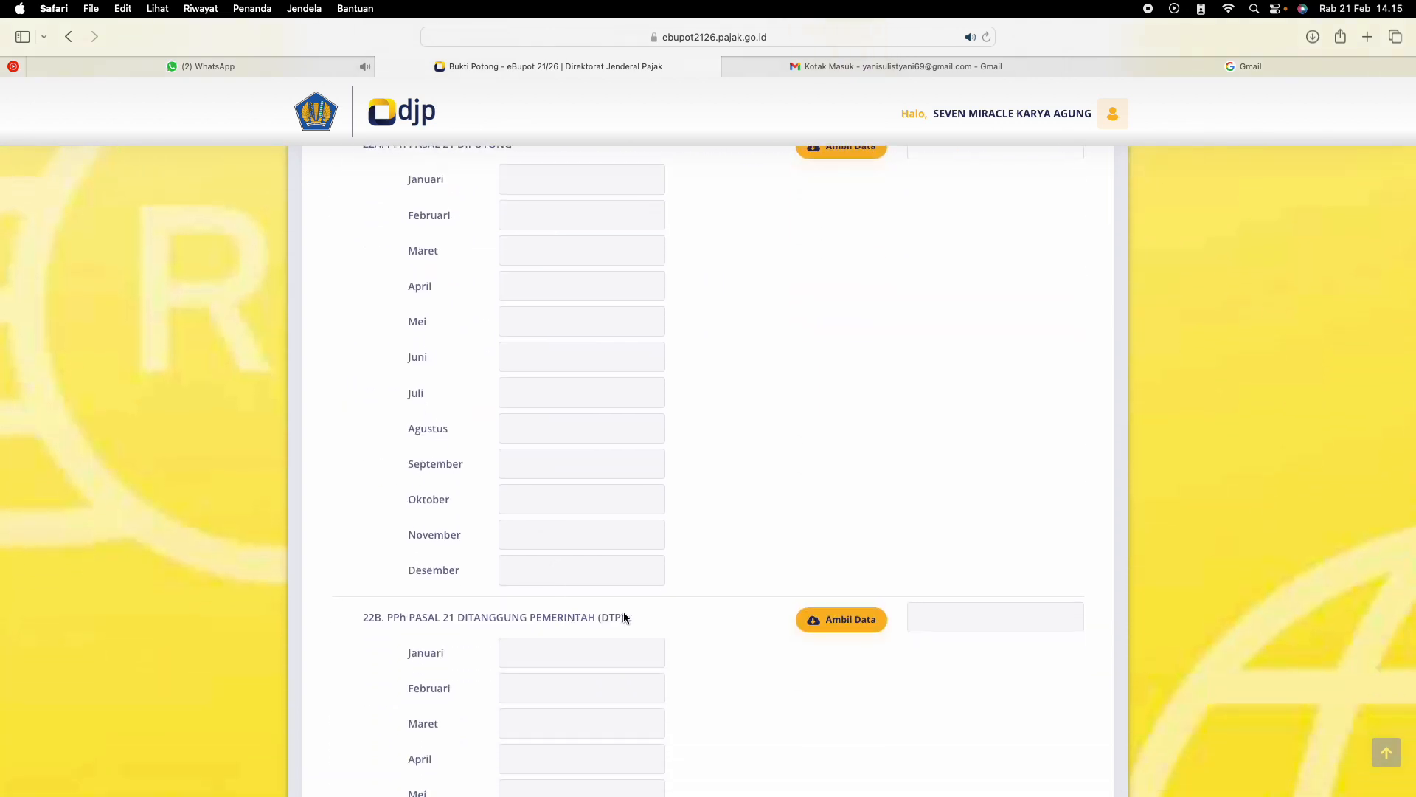
scroll(582, 586, up, 2)
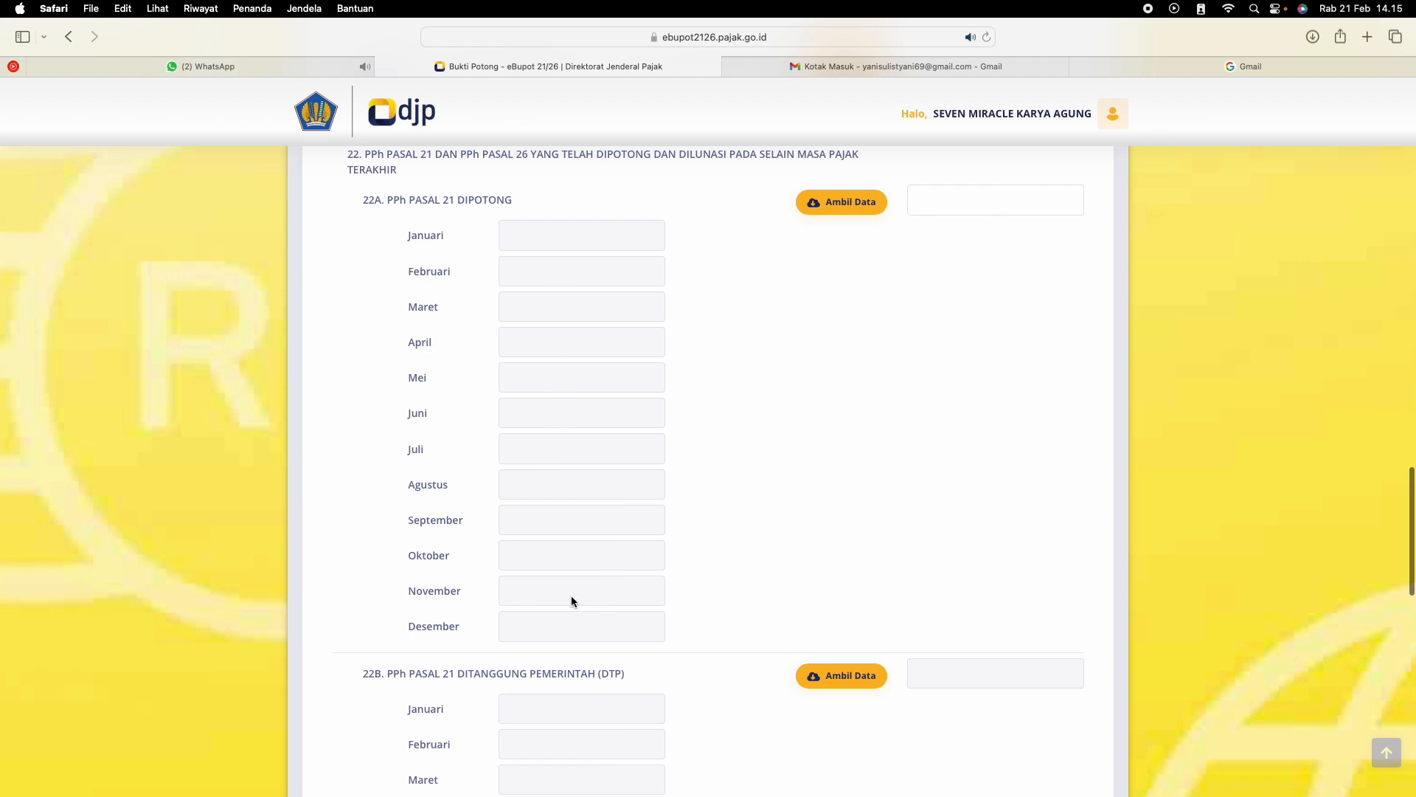
scroll(554, 590, up, 5)
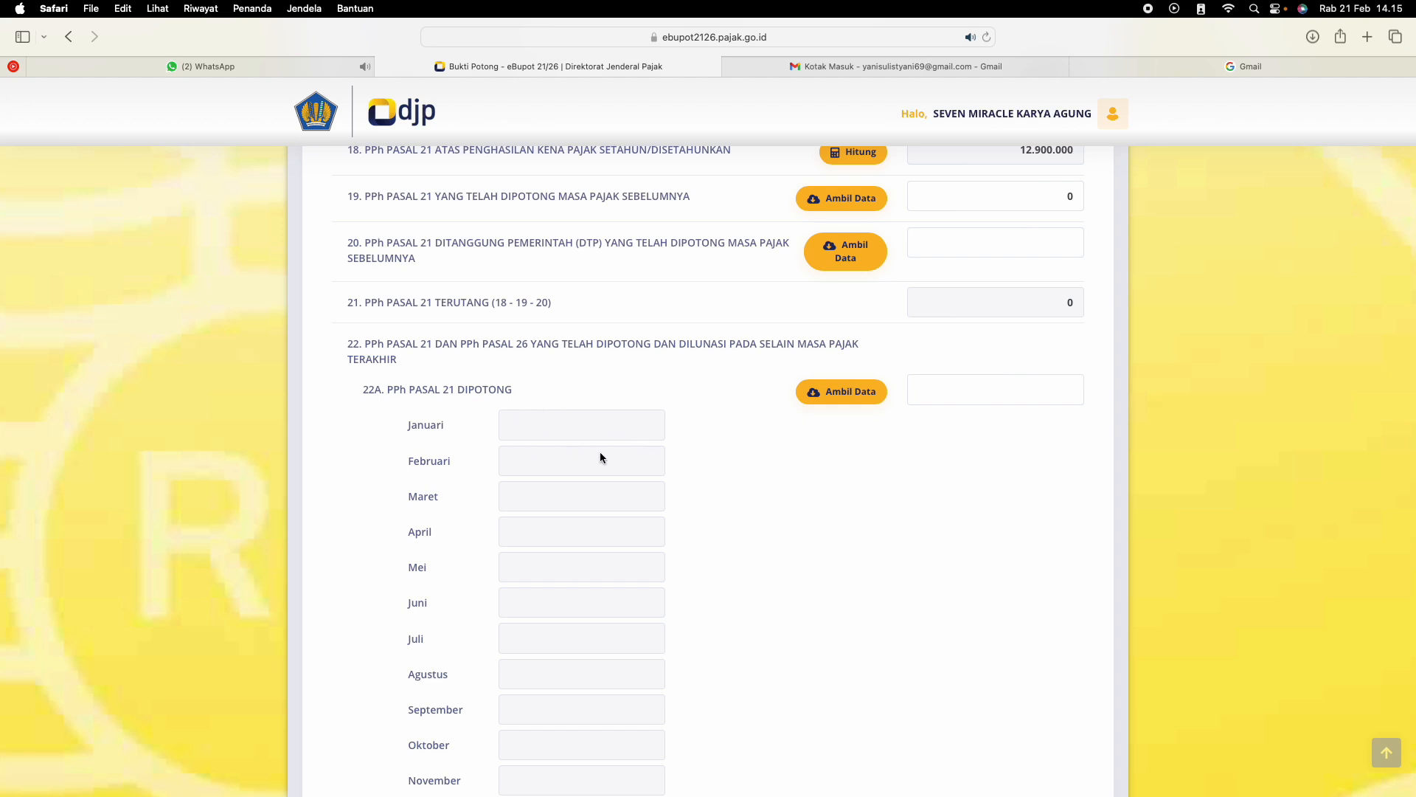
scroll(599, 452, up, 20)
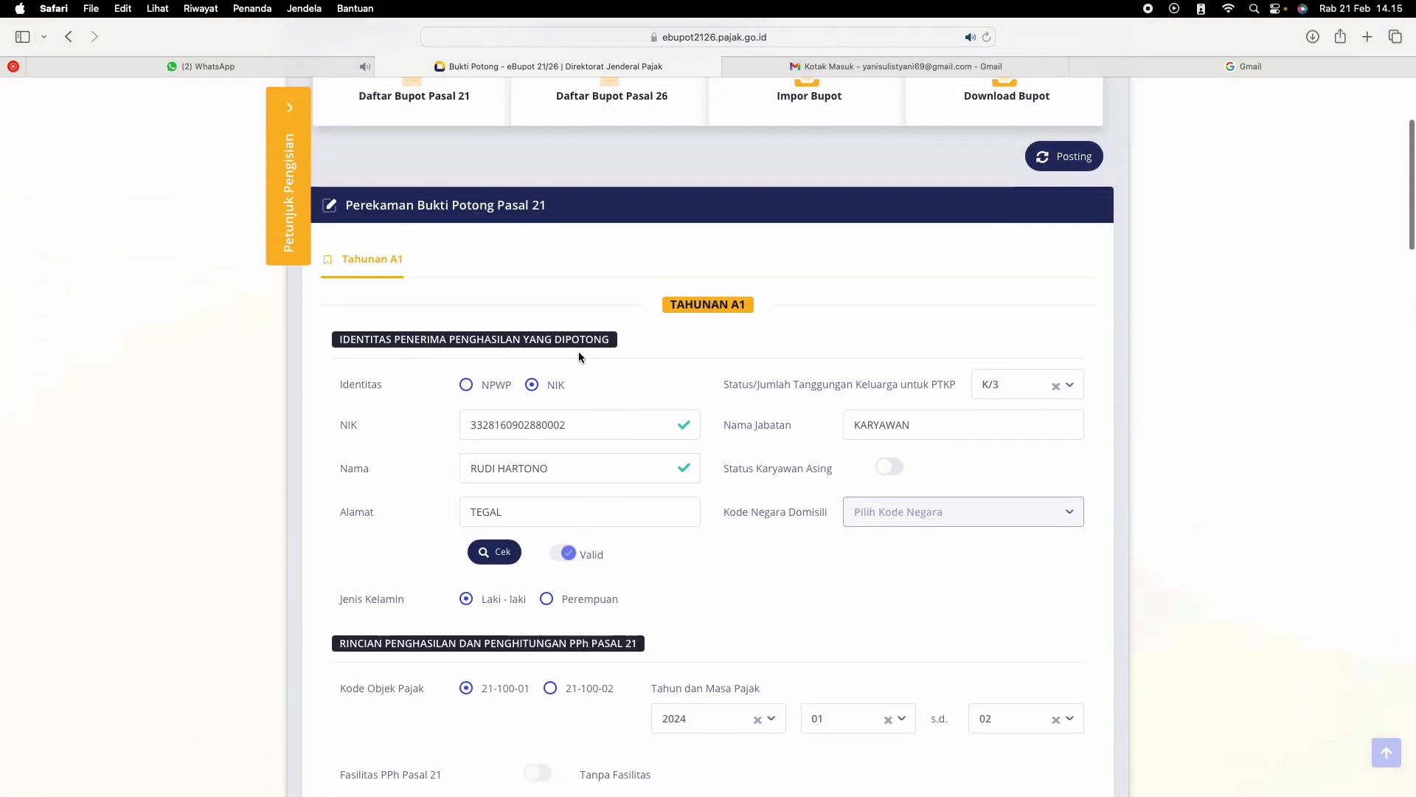
scroll(568, 449, down, 20)
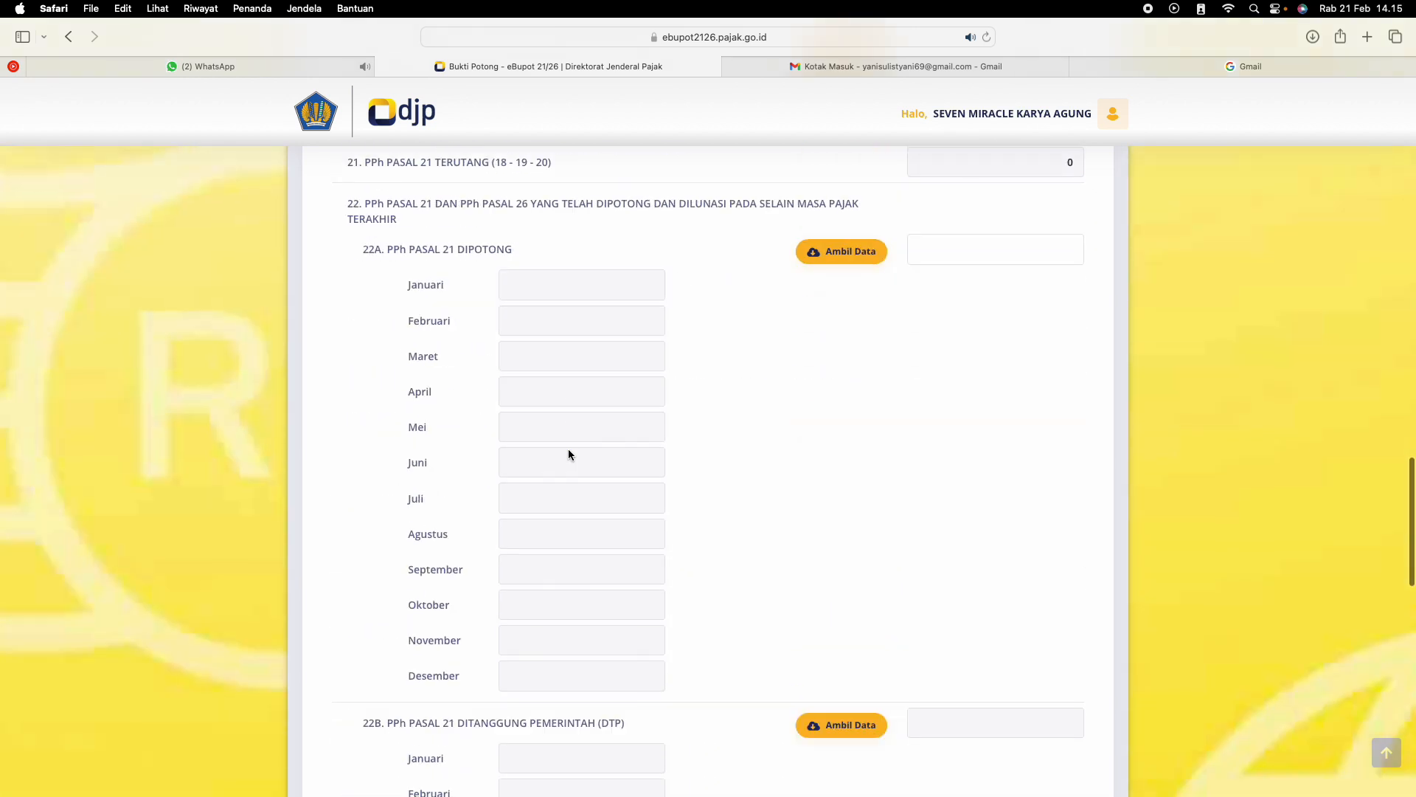
scroll(568, 449, down, 5)
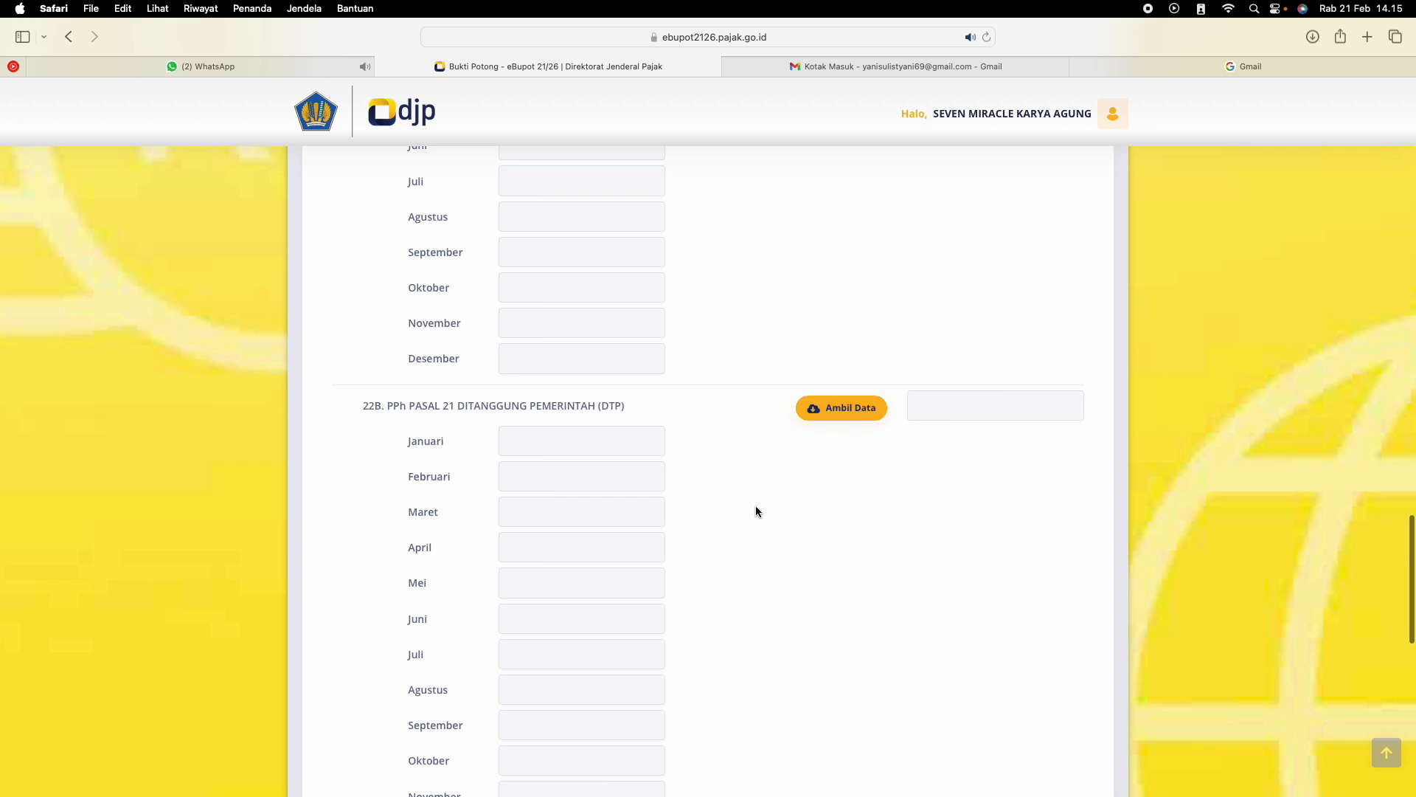
scroll(755, 507, down, 10)
Examine row 23, PPh Pasal 21 Kurang Bayar/Lebih Bayar for the last tax period, against the row 22 monthly fields
scroll(756, 506, up, 3)
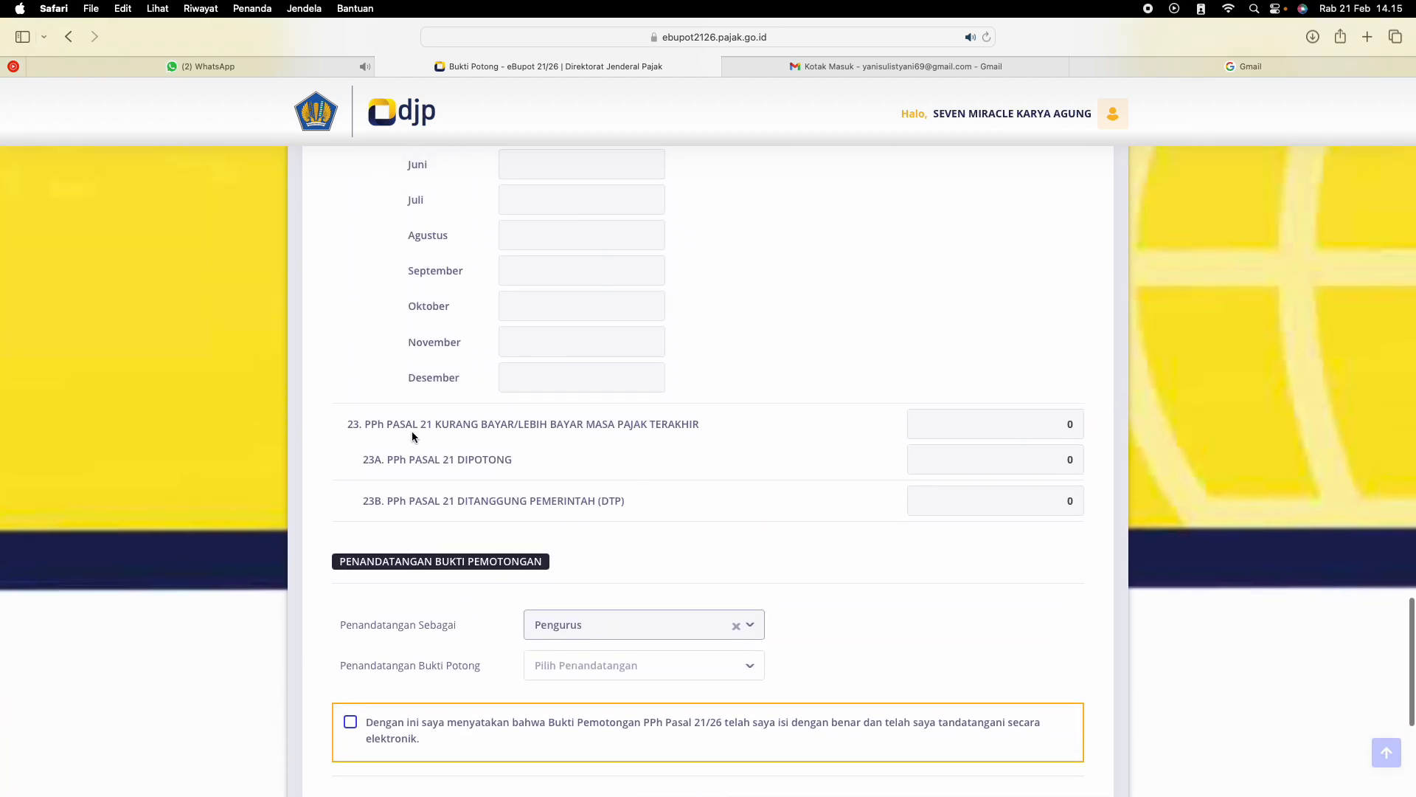
scroll(491, 434, down, 1)
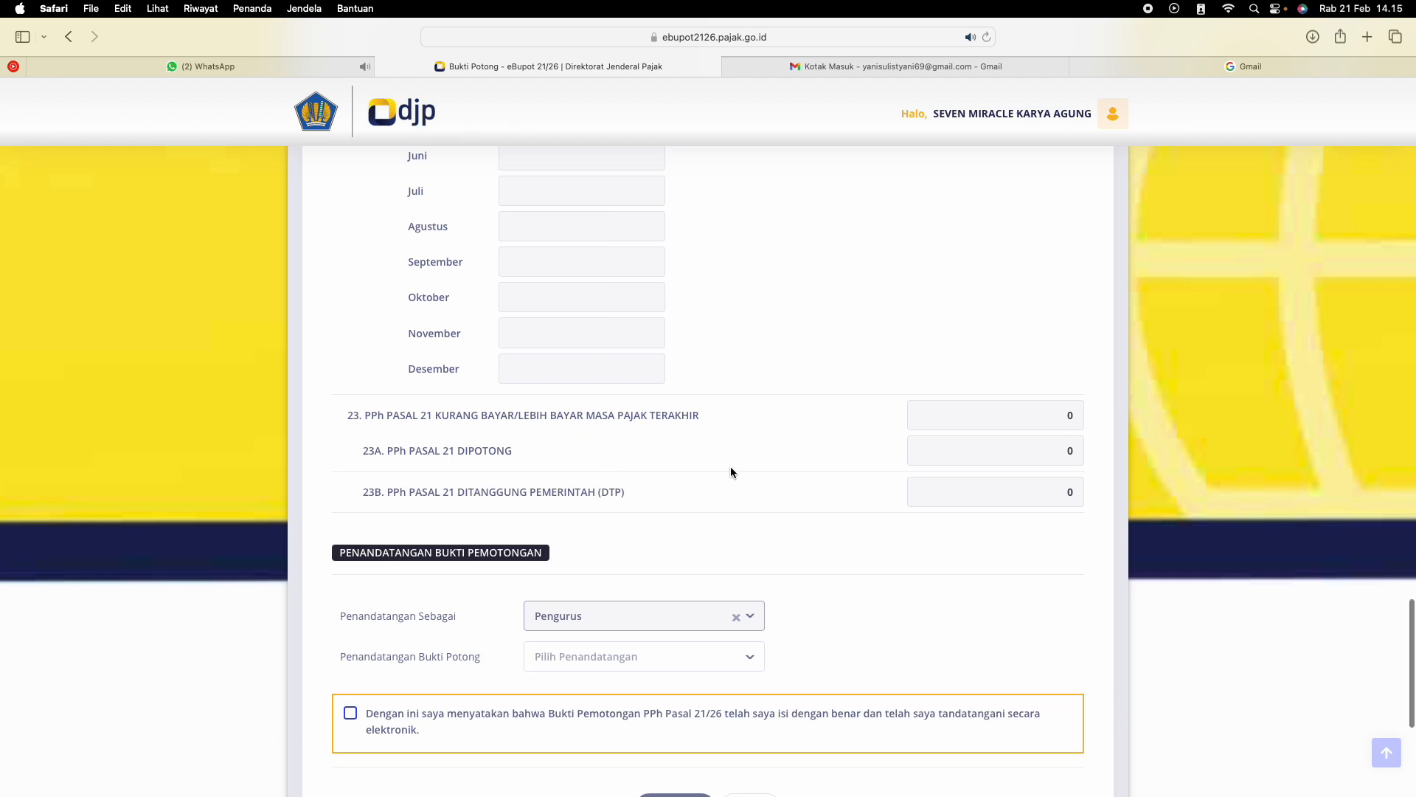
scroll(730, 472, up, 10)
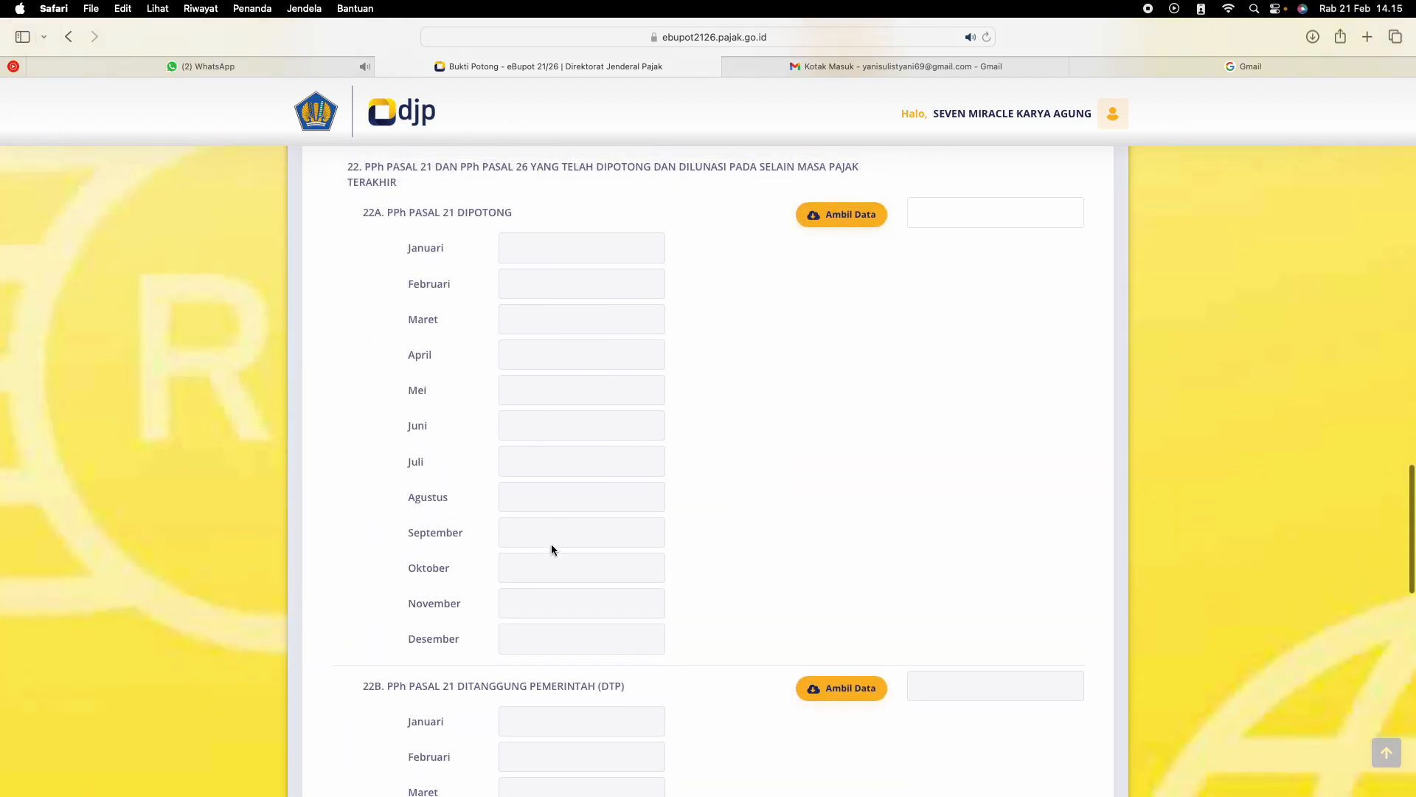
scroll(576, 553, down, 10)
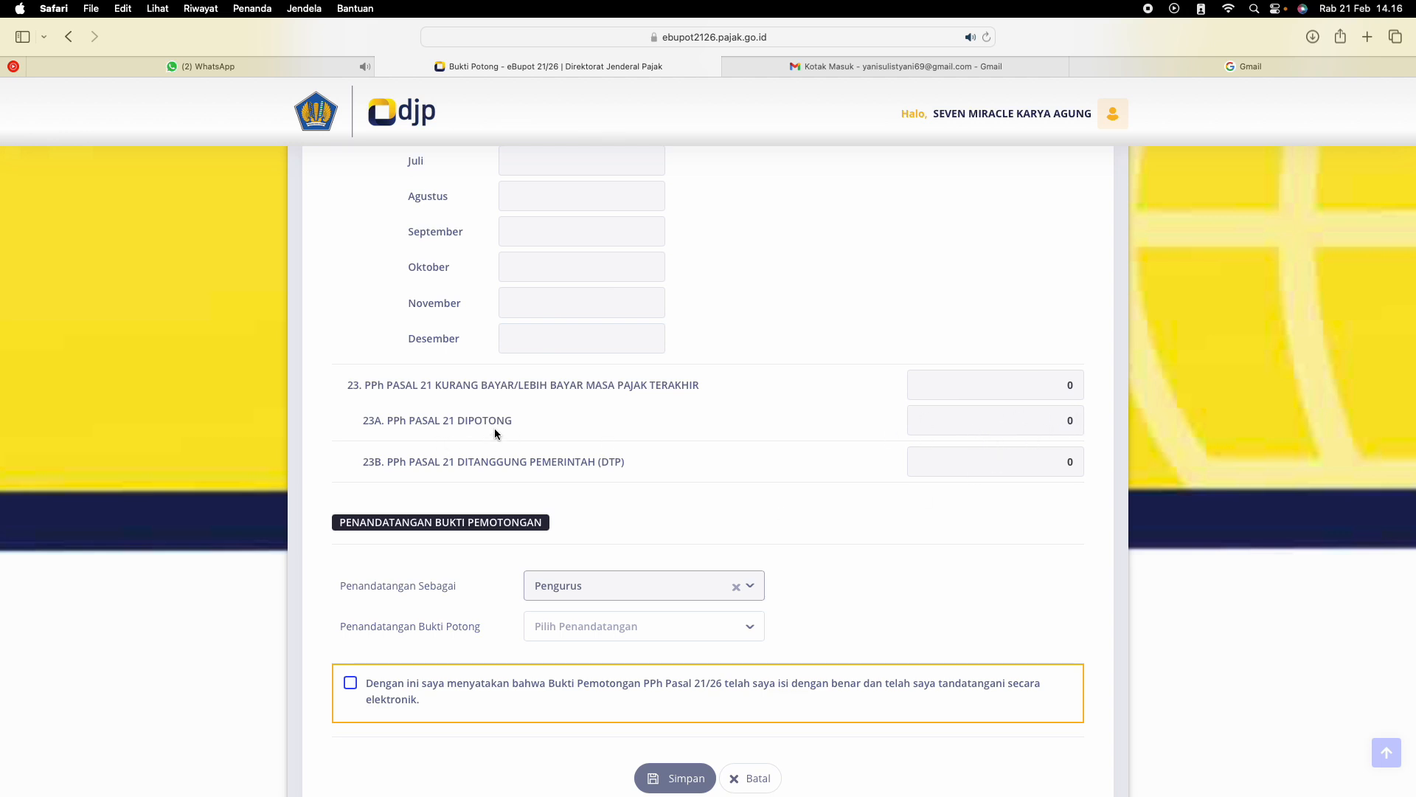
scroll(1068, 430, up, 15)
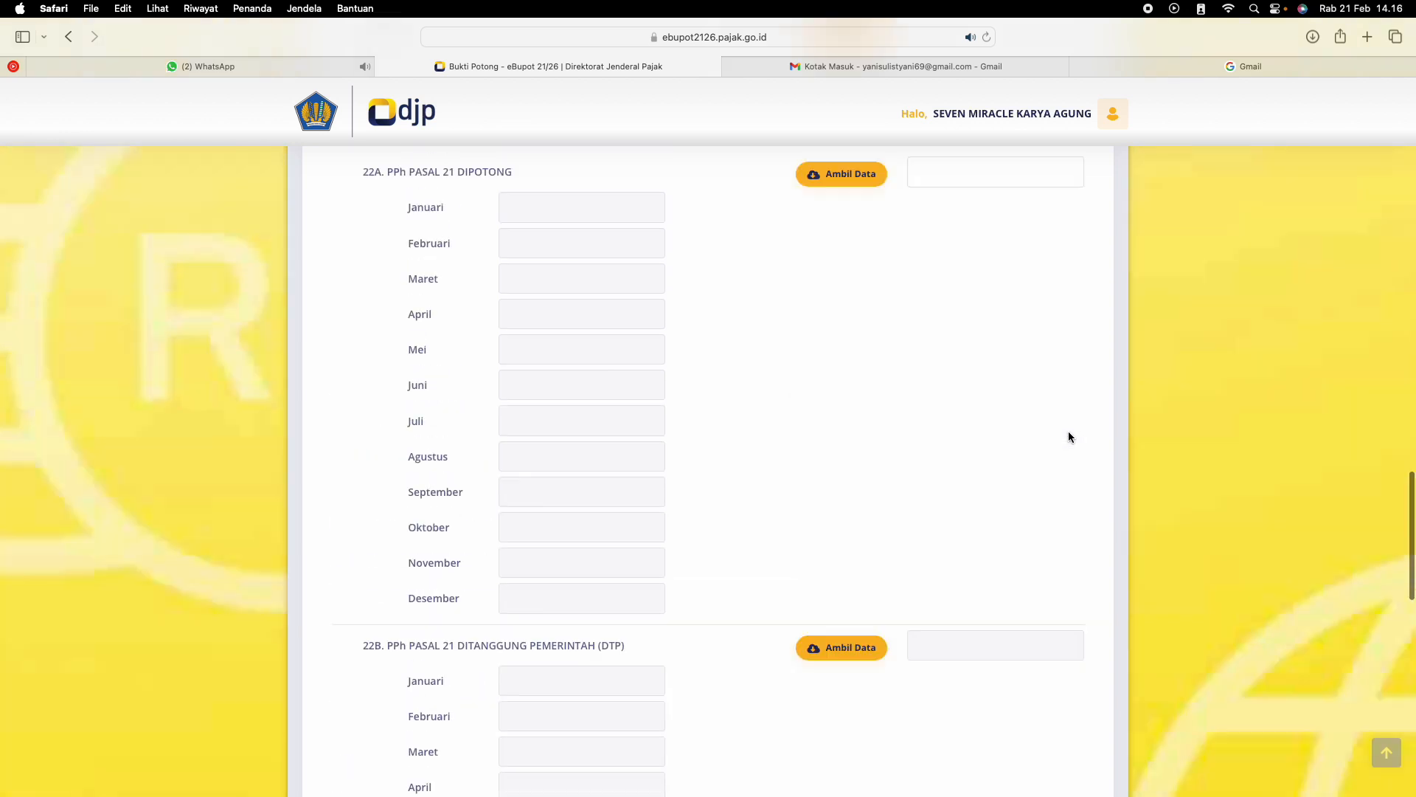
scroll(1081, 428, down, 15)
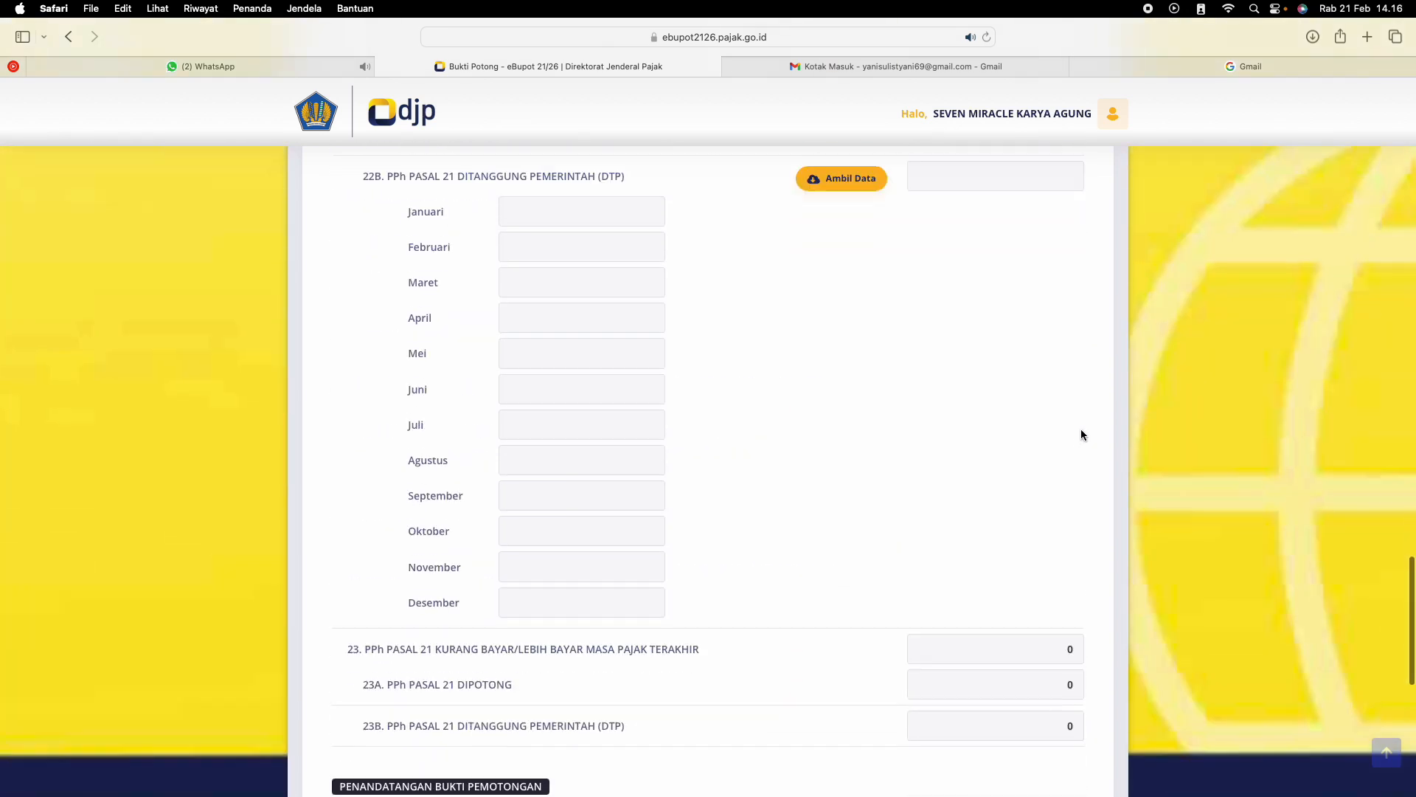
scroll(1081, 428, up, 2)
scroll(658, 299, up, 2)
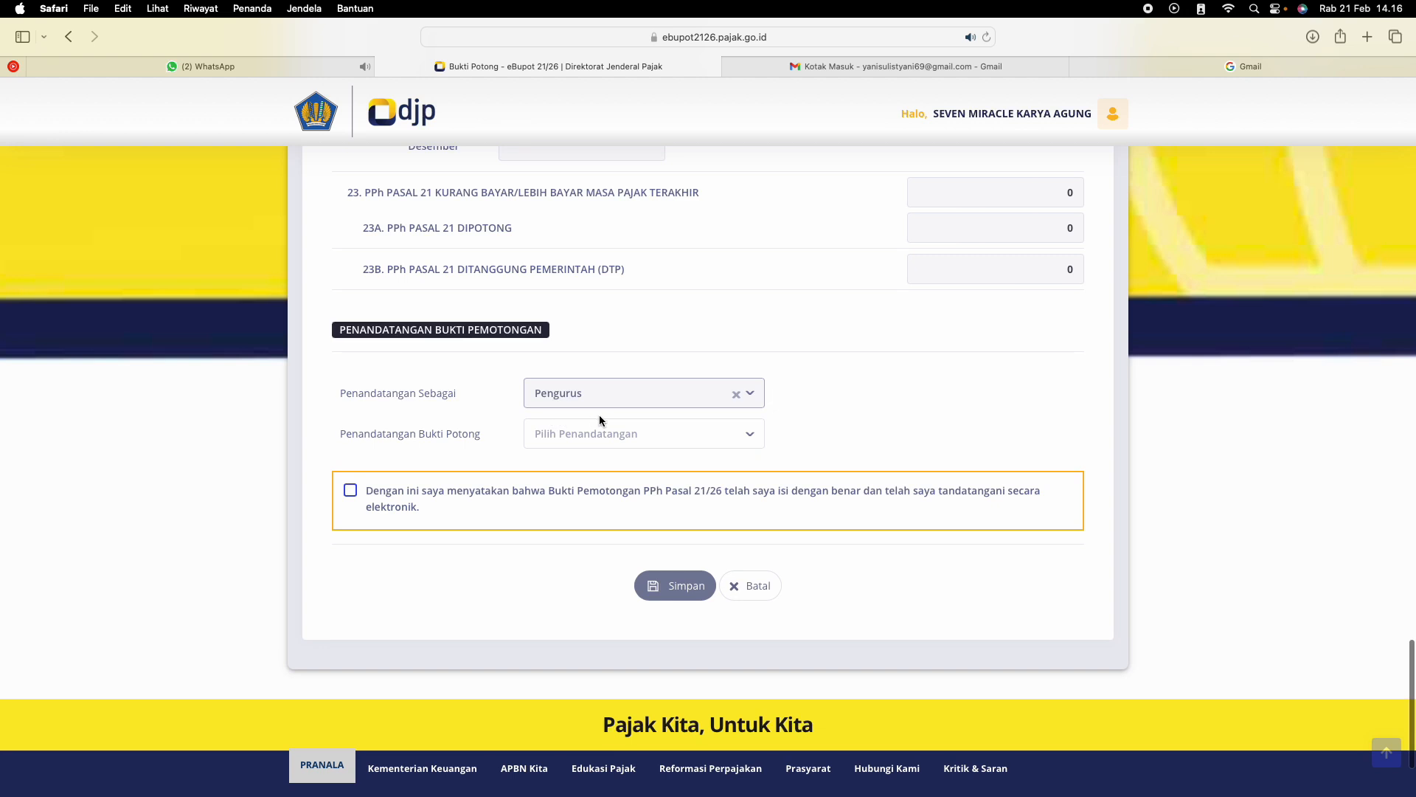
Check the available signers for Penandatangan Bukti Potong and close the list without choosing one
click(594, 439)
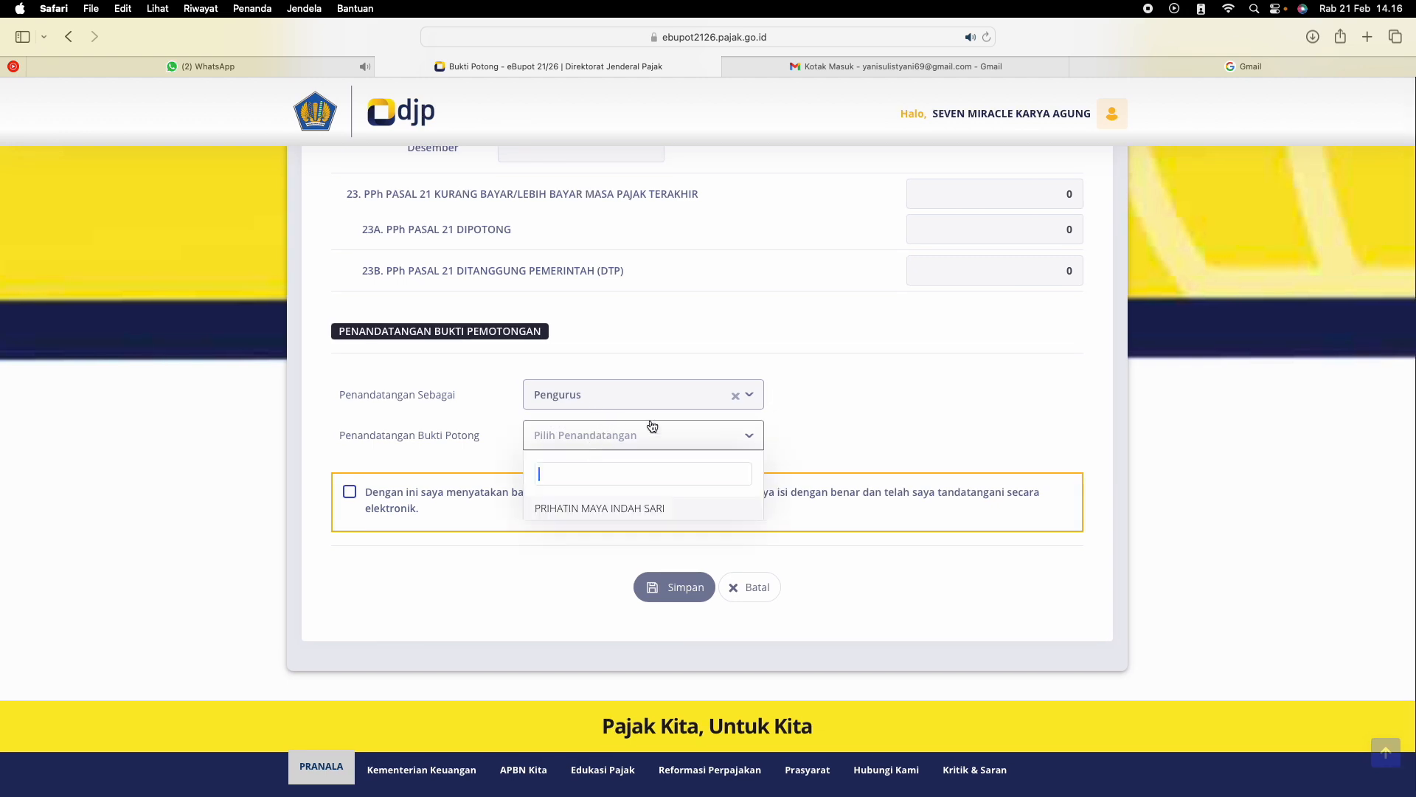
click(750, 435)
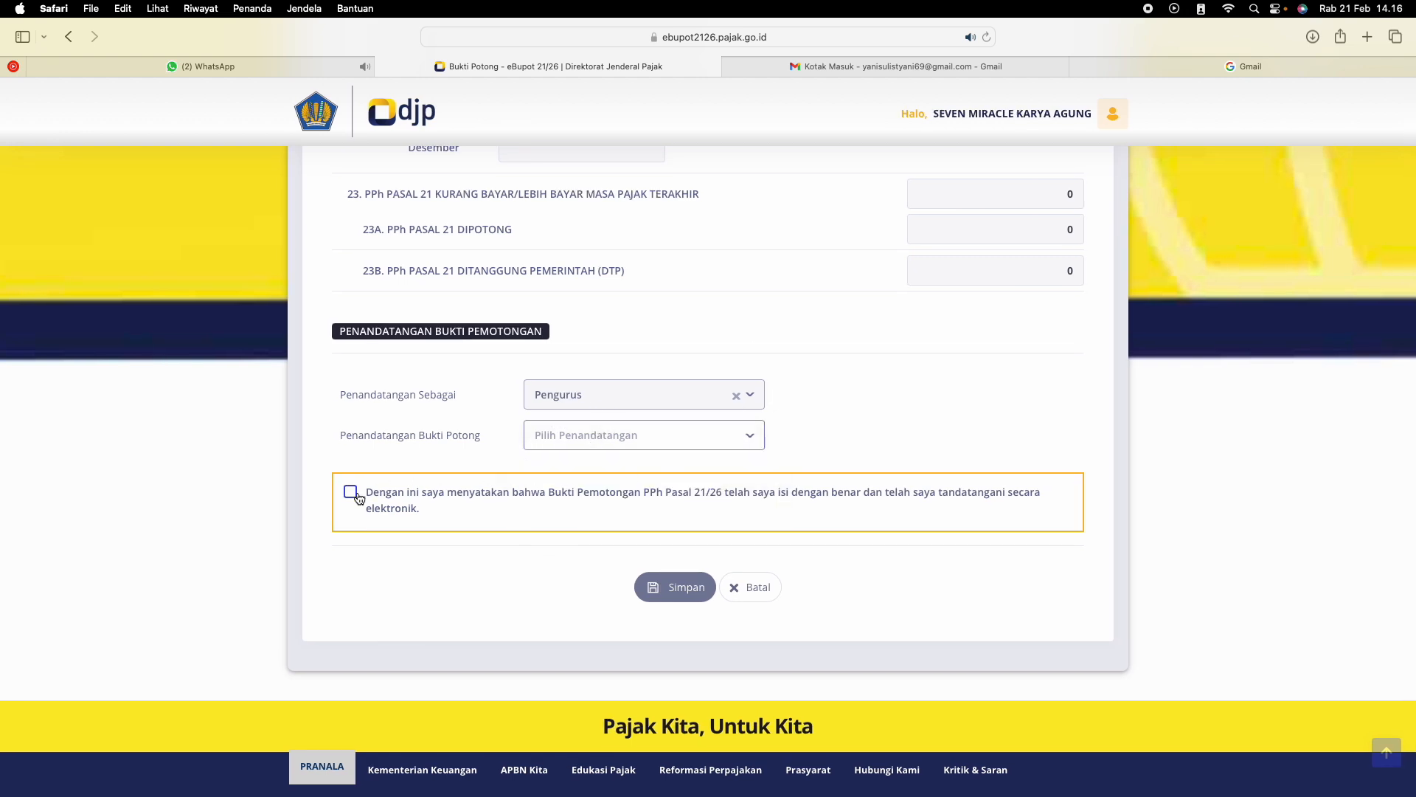
Review the Tahunan A1 form from the recipient's identity and tax period through the PPh Pasal 21 calculation
scroll(726, 497, up, 20)
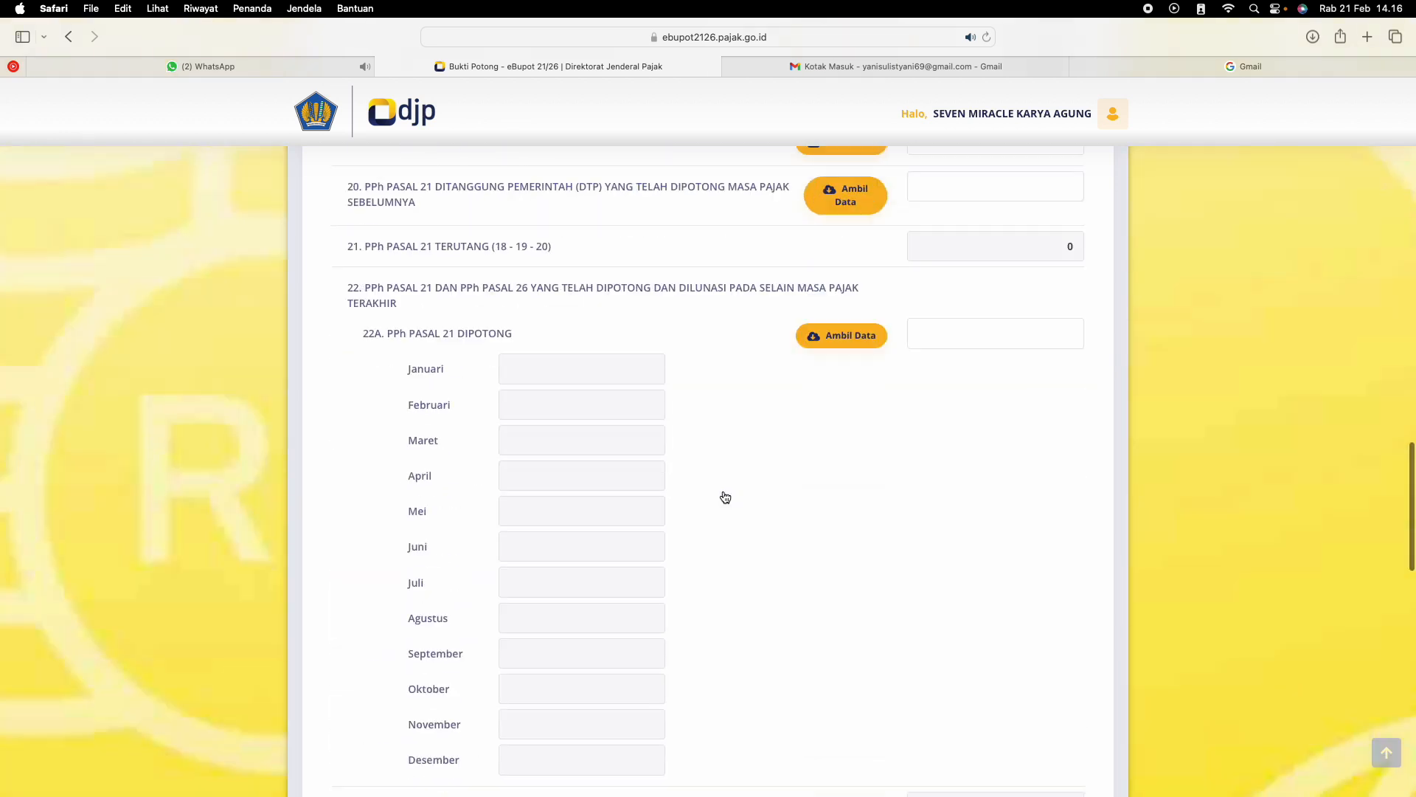
scroll(726, 497, up, 15)
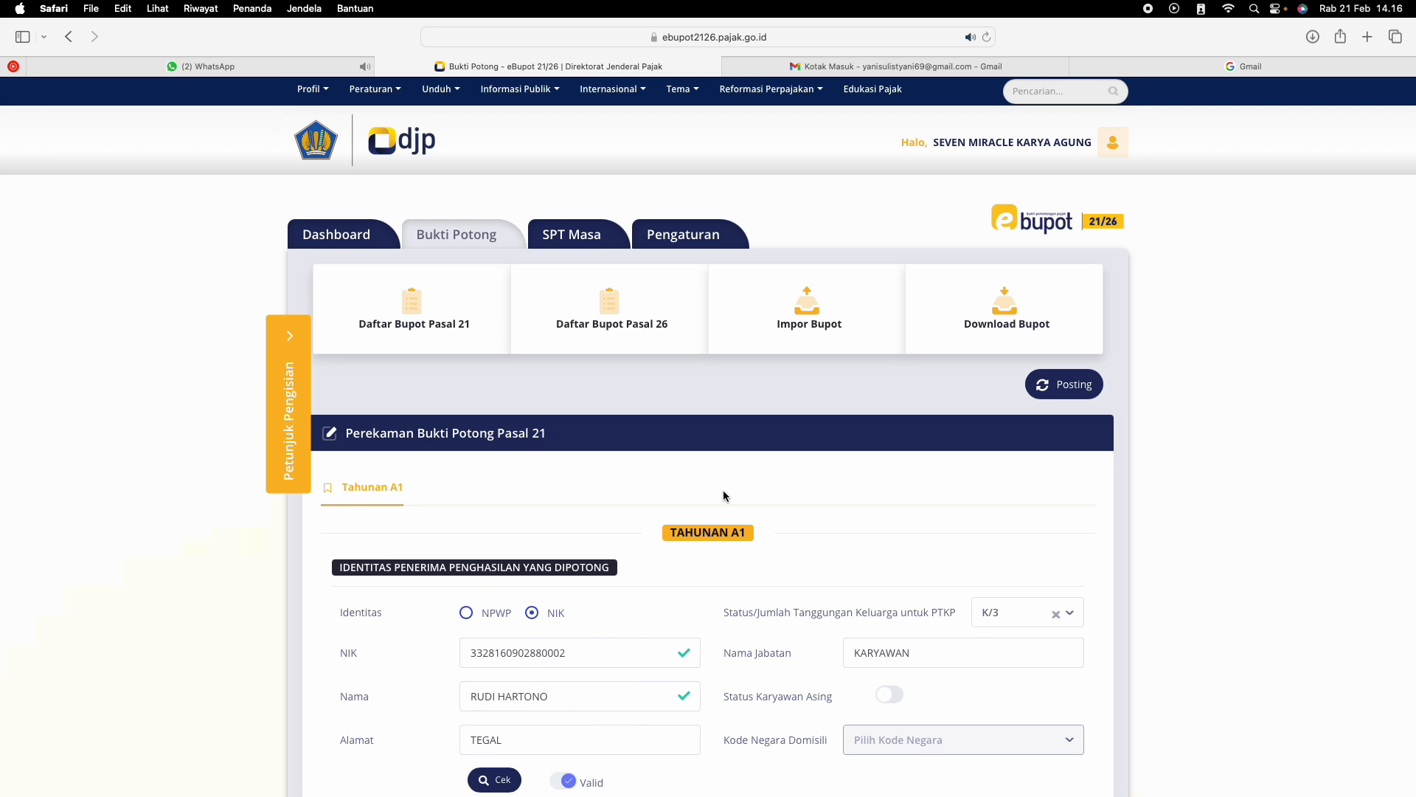
scroll(723, 490, down, 5)
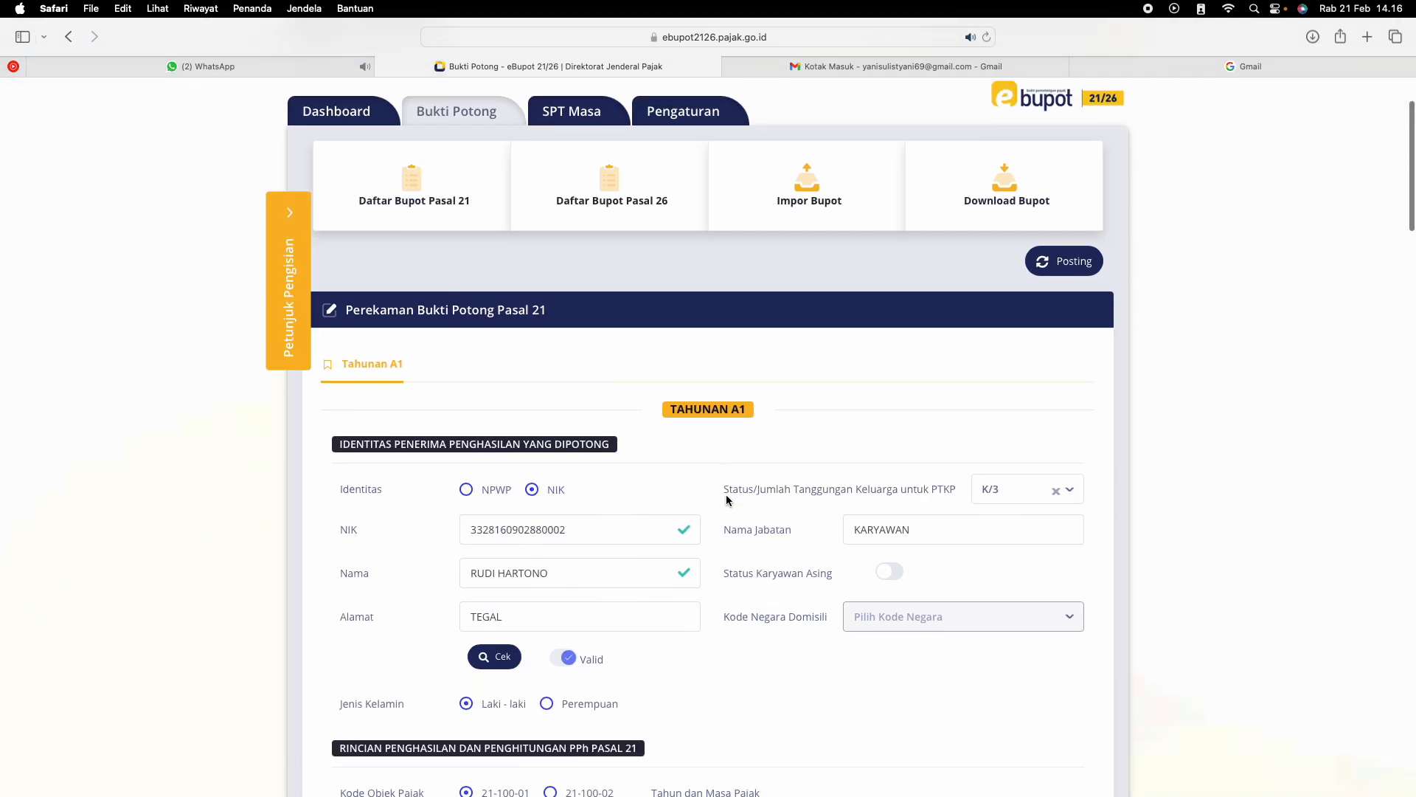
scroll(870, 590, down, 2)
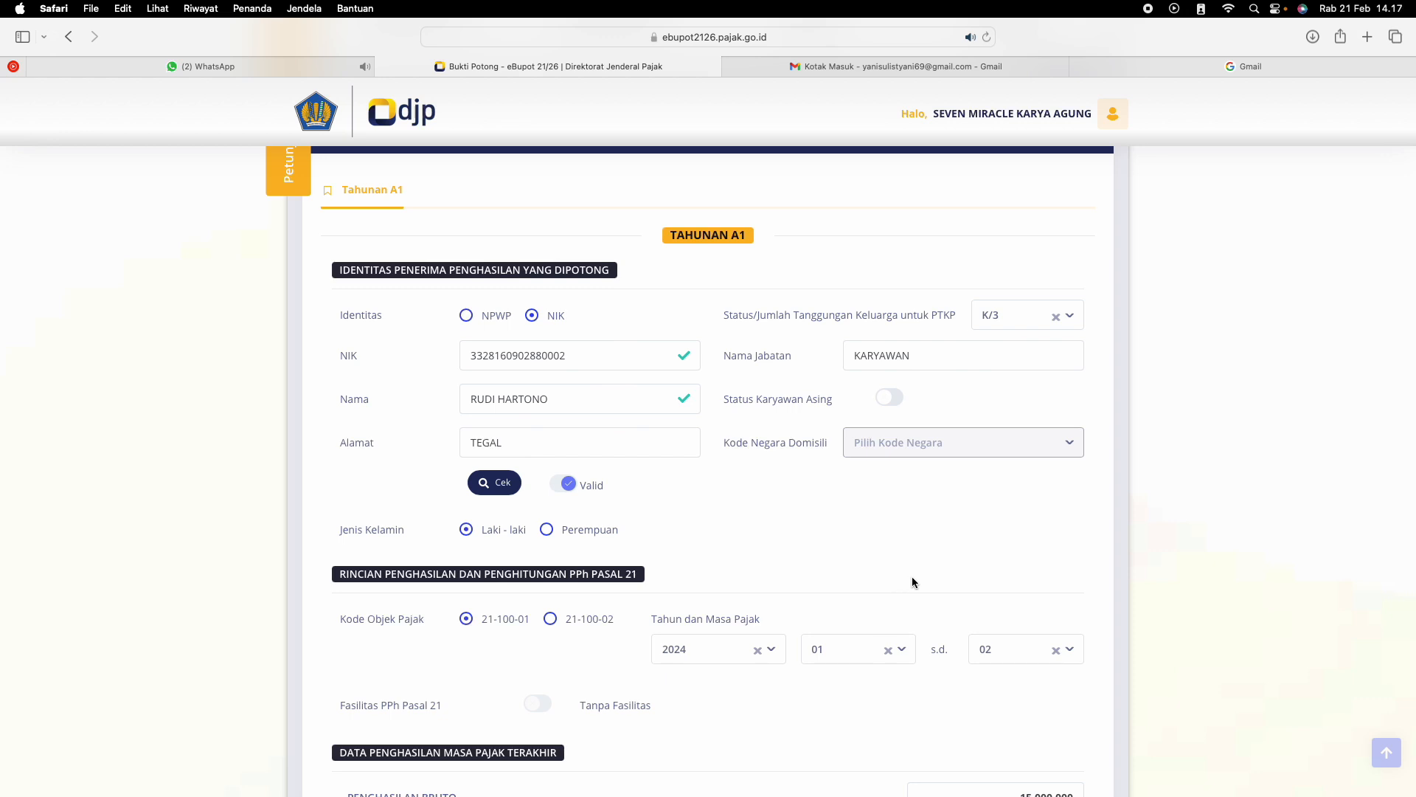
scroll(912, 577, down, 15)
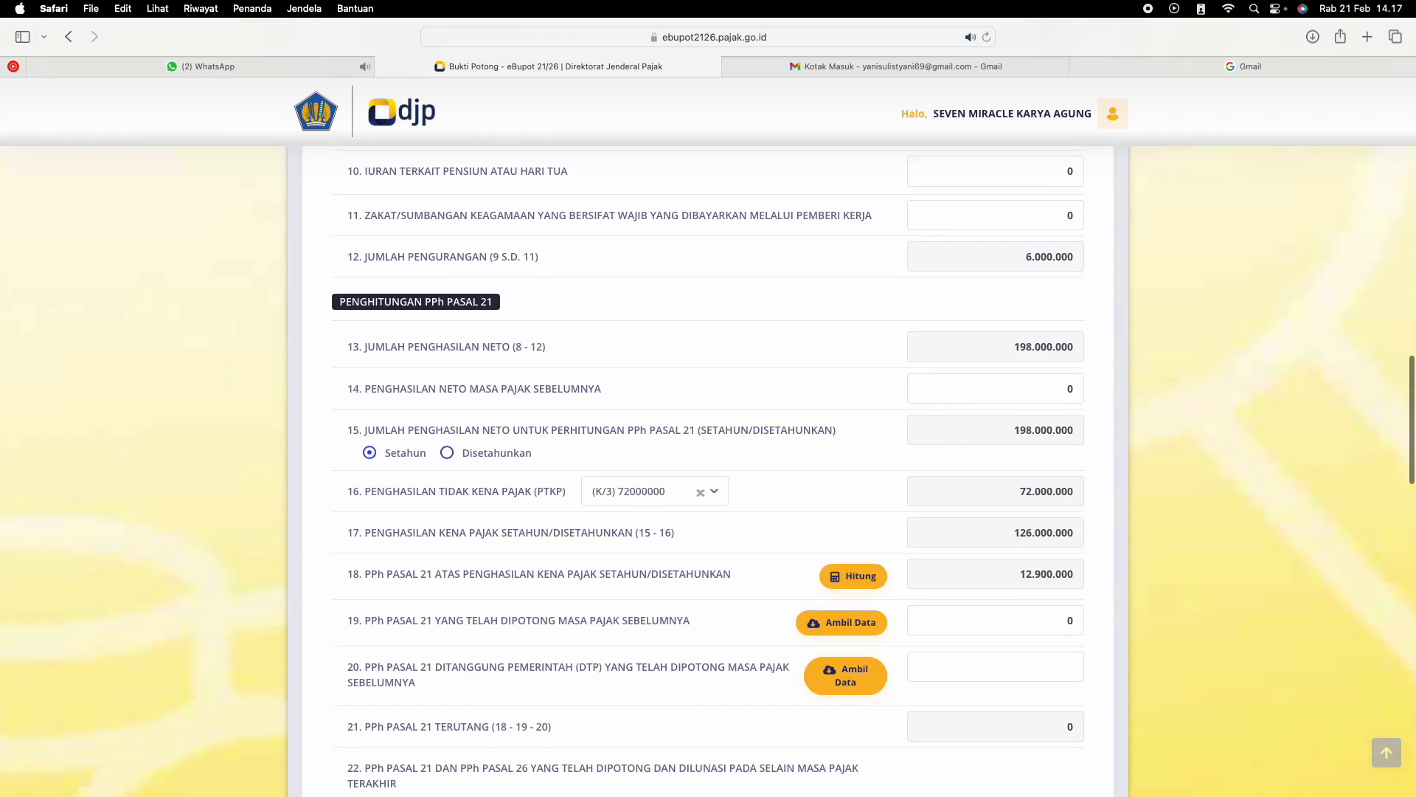